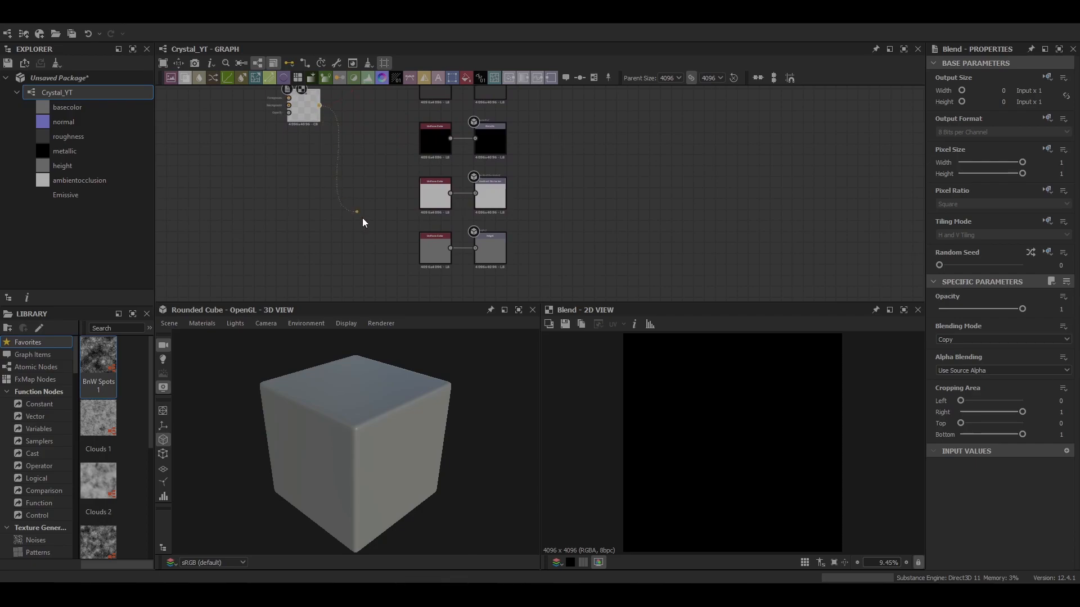
- Feed the ambient occlusion output from a new Ambient Occlusion (HBAO) node on the Blend, removing the uniform colors at the ambient occlusion and height outputs
{"action": "key", "text": "space"}
{"action": "type", "text": "hbao"}
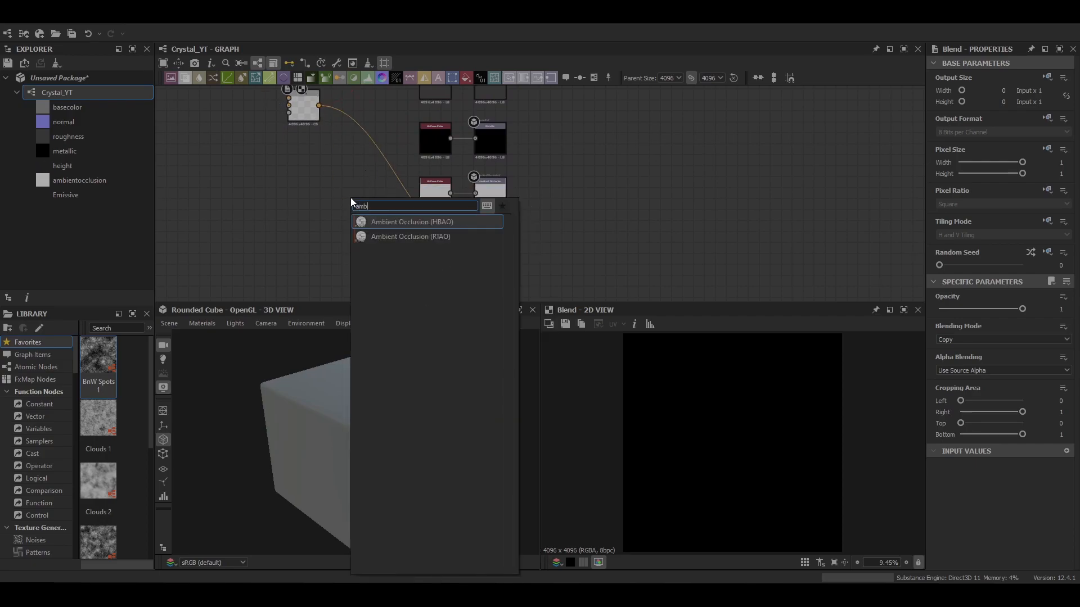
{"action": "key", "text": "Return"}
{"action": "left_click_drag", "start_coordinate": [363, 193], "coordinate": [482, 194]}
{"action": "key", "text": "Delete"}
{"action": "left_click", "coordinate": [434, 255]}
{"action": "key", "text": "Delete"}
{"action": "middle_click_drag", "start_coordinate": [437, 210], "coordinate": [464, 264]}
{"action": "left_click_drag", "start_coordinate": [385, 242], "coordinate": [406, 251]}
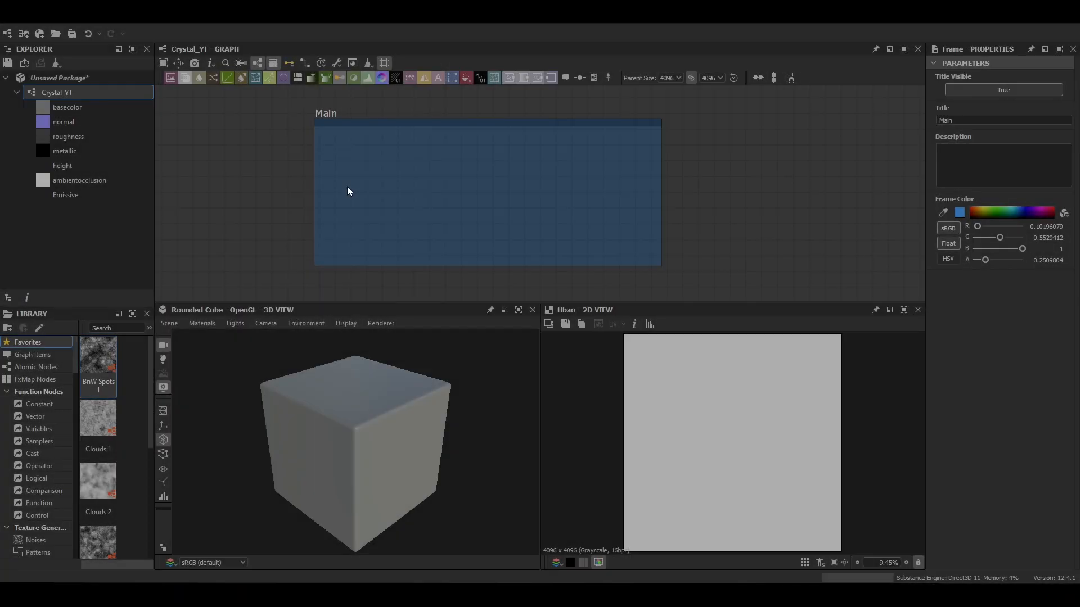
- Add a Creased noise node inside the Main frame
{"action": "key", "text": "space"}
{"action": "type", "text": "cru"}
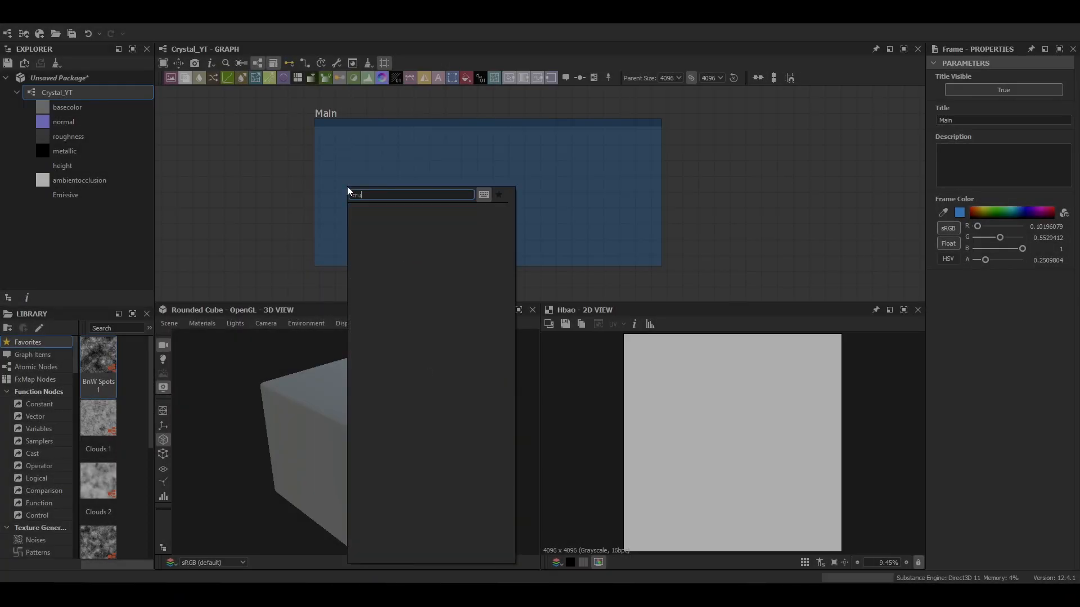
{"action": "key", "text": "Down"}
{"action": "key", "text": "Down"}
{"action": "key", "text": "Down"}
{"action": "key", "text": "Down"}
{"action": "key", "text": "Return"}
{"action": "left_click_drag", "start_coordinate": [346, 183], "coordinate": [348, 191]}
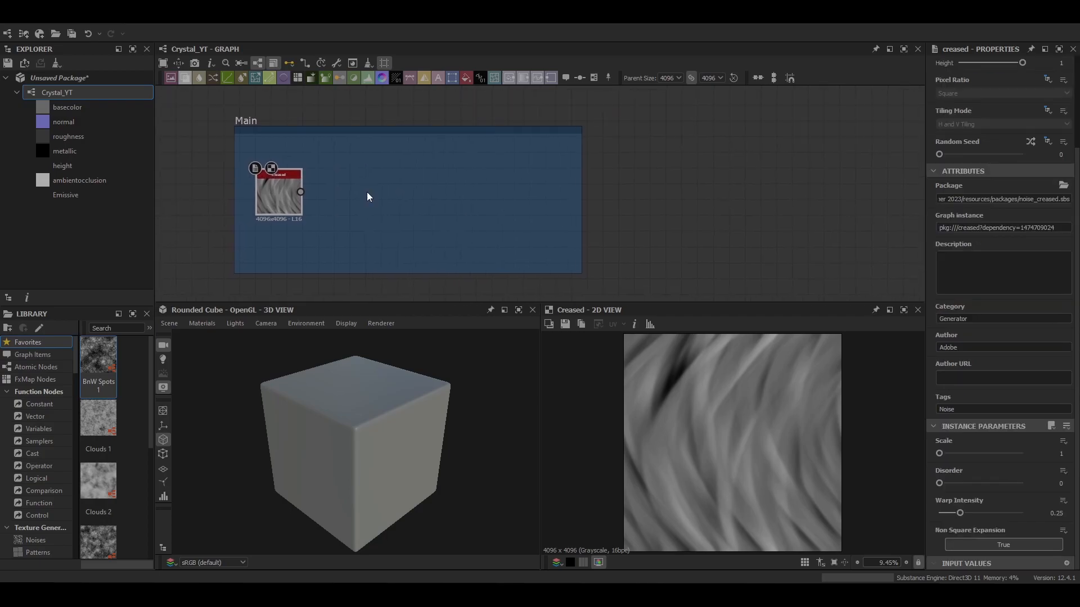
- Add a Tile Sampler beside the Creased noise and connect Creased to its displacement map input
{"action": "key", "text": "space"}
{"action": "type", "text": "tile"}
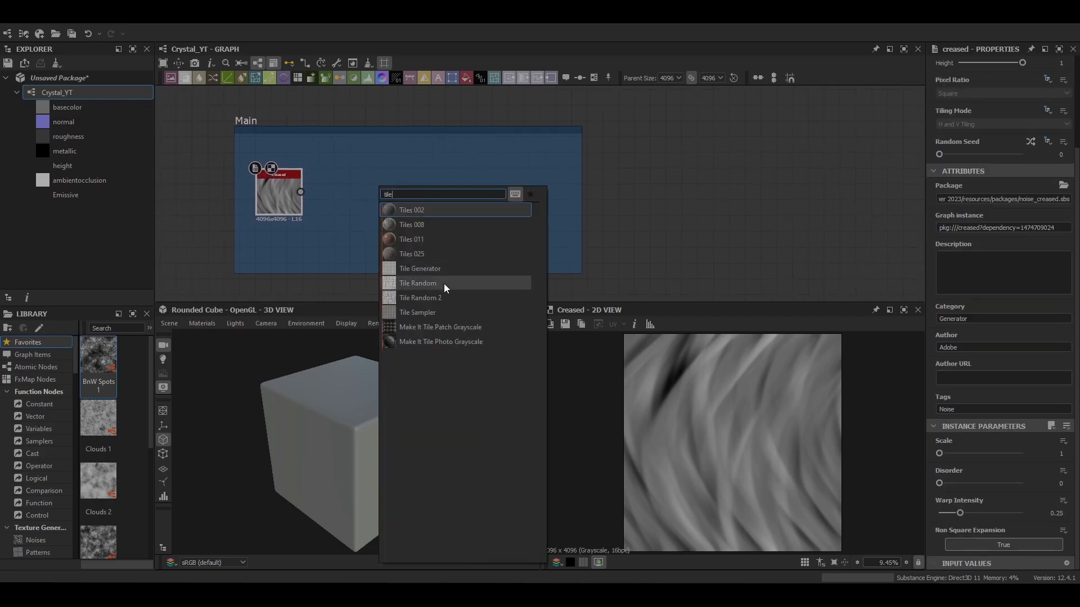
{"action": "left_click", "coordinate": [434, 311]}
{"action": "left_click_drag", "start_coordinate": [341, 210], "coordinate": [393, 179]}
{"action": "left_click_drag", "start_coordinate": [428, 207], "coordinate": [451, 208]}
- Set the Tile Sampler's pattern to Paraboloid and its scale to 4.63
{"action": "scroll", "coordinate": [963, 373], "scroll_direction": "down", "scroll_amount": 4}
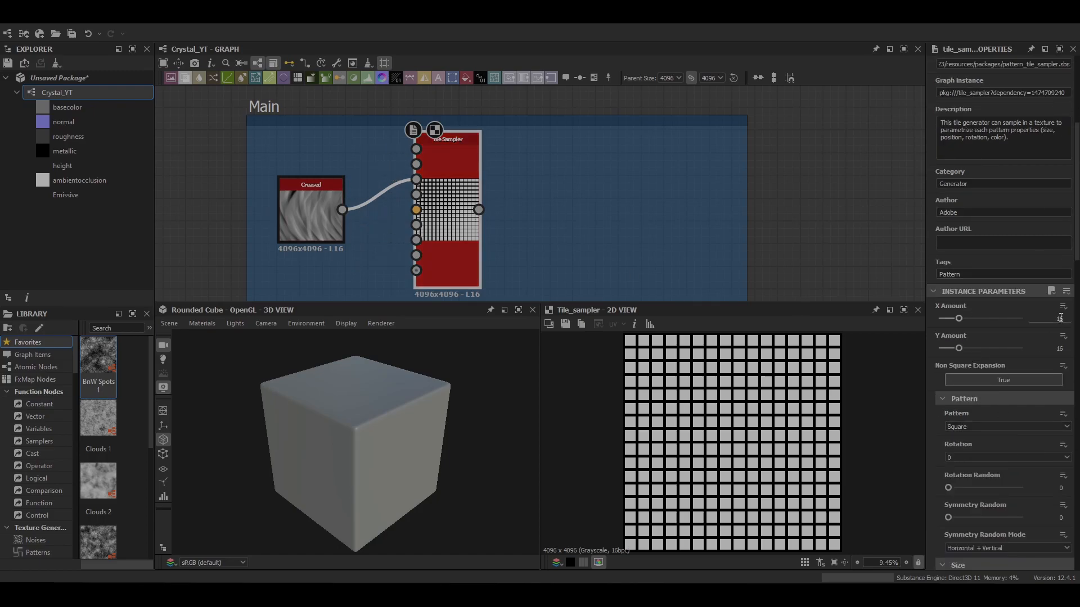
{"action": "scroll", "coordinate": [956, 406], "scroll_direction": "down", "scroll_amount": 3}
{"action": "left_click", "coordinate": [966, 357]}
{"action": "left_click", "coordinate": [966, 391]}
{"action": "scroll", "coordinate": [956, 380], "scroll_direction": "down", "scroll_amount": 12}
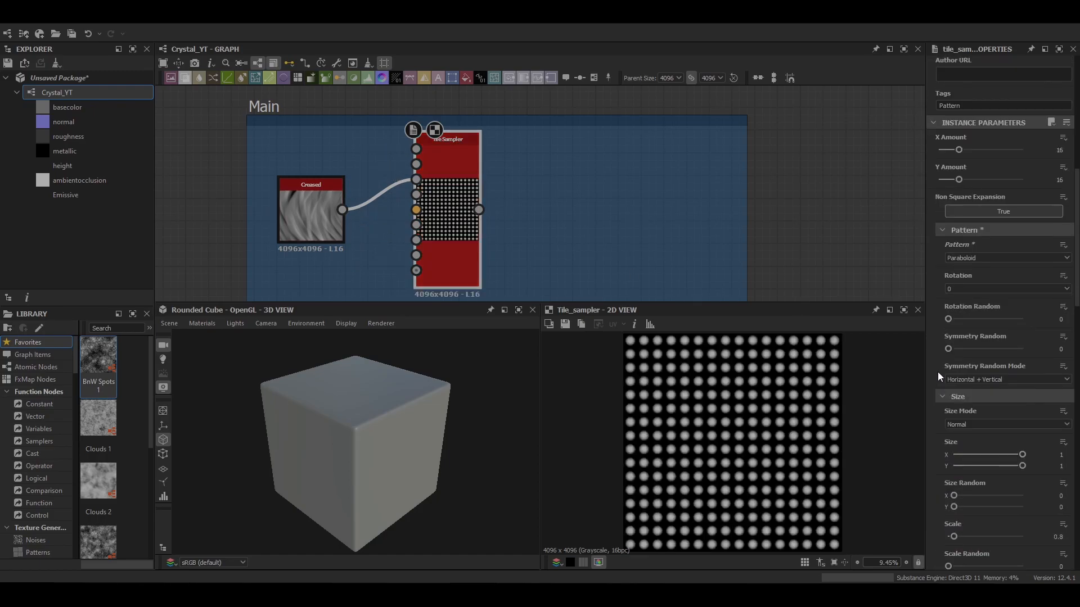
{"action": "mouse_move", "coordinate": [955, 334]}
{"action": "left_mouse_down"}
{"action": "mouse_move", "coordinate": [987, 337]}
{"action": "mouse_move", "coordinate": [964, 337]}
{"action": "mouse_move", "coordinate": [973, 337]}
{"action": "left_mouse_up"}
{"action": "double_click", "coordinate": [1056, 334]}
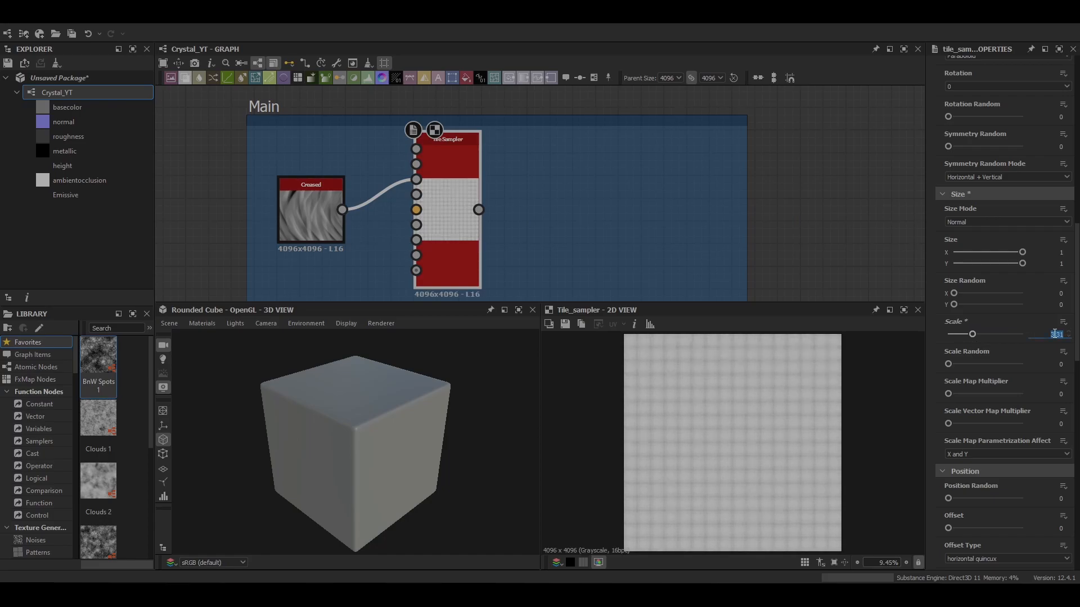
{"action": "scroll", "coordinate": [757, 447], "scroll_direction": "up", "scroll_amount": 2}
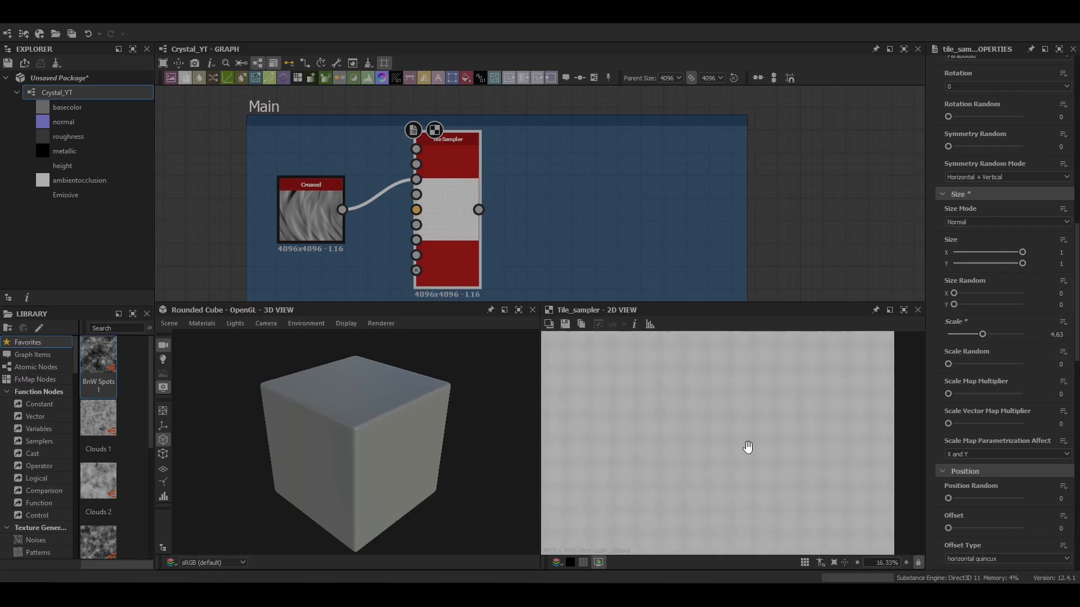
{"action": "scroll", "coordinate": [743, 469], "scroll_direction": "down", "scroll_amount": 3}
- Set the Tile Sampler's Scale Map Multiplier to 0.27
{"action": "scroll", "coordinate": [1020, 368], "scroll_direction": "down", "scroll_amount": 1}
{"action": "left_click_drag", "start_coordinate": [948, 360], "coordinate": [966, 359]}
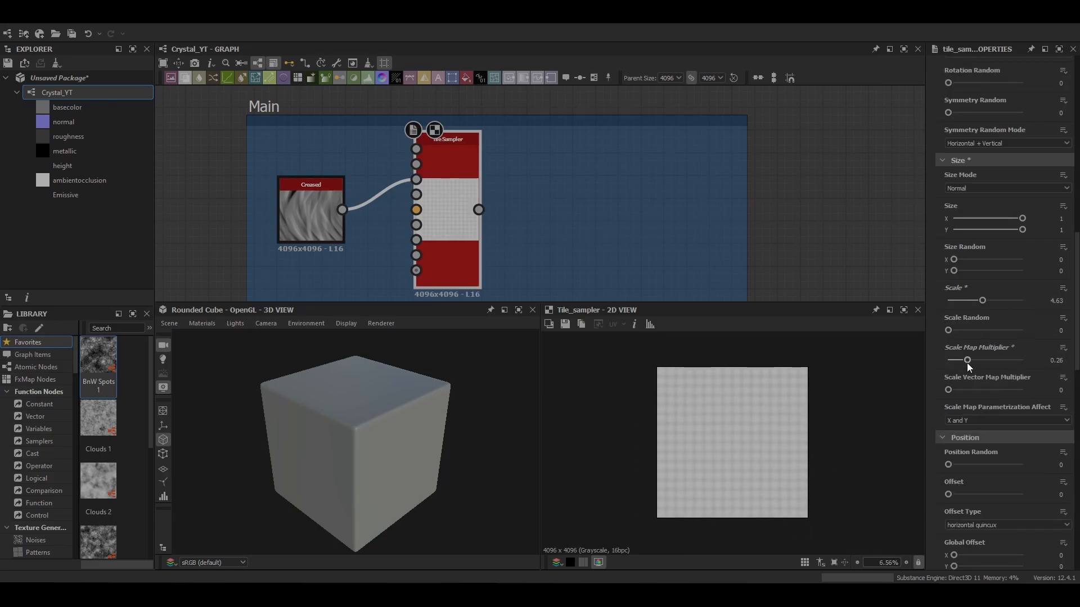
{"action": "left_click", "coordinate": [1068, 360]}
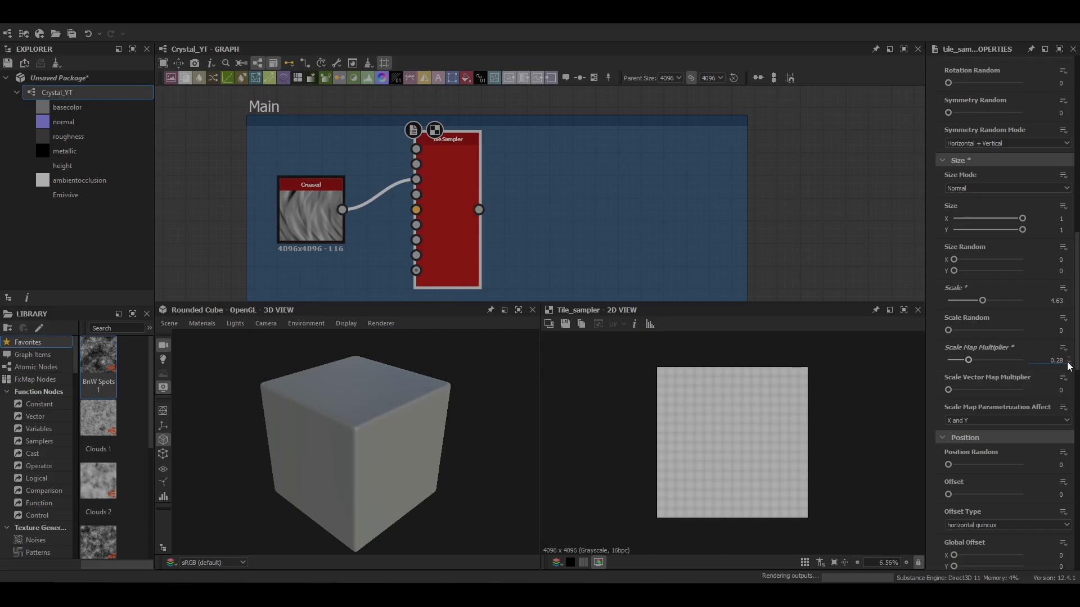
{"action": "left_click", "coordinate": [1068, 358]}
{"action": "scroll", "coordinate": [1044, 403], "scroll_direction": "down", "scroll_amount": 1}
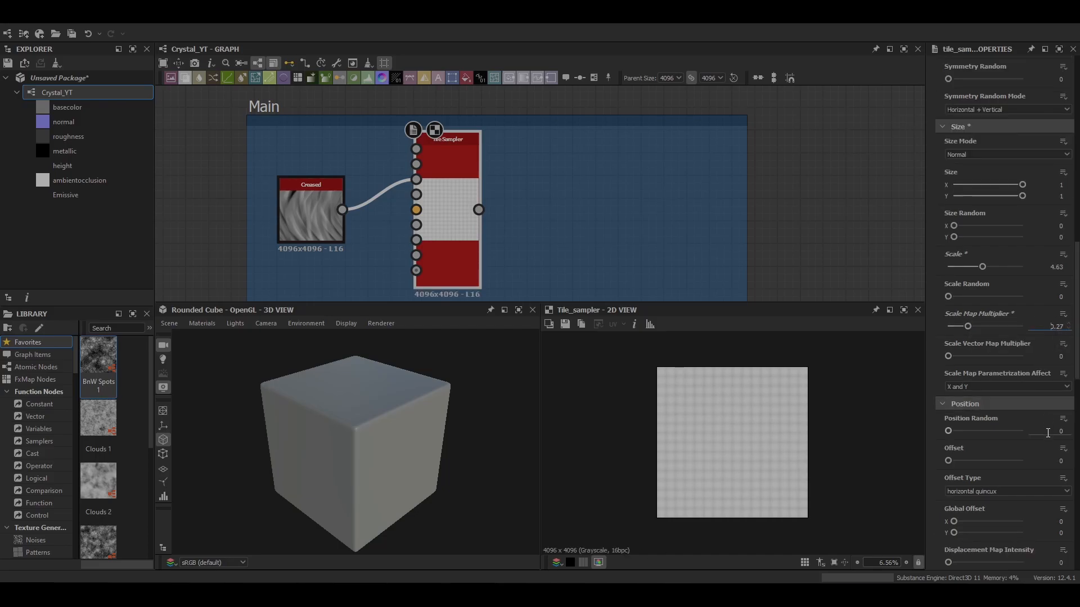
- Set the Tile Sampler's position Offset to 0.12 and its Displacement Map Intensity to 1
{"action": "left_click_drag", "start_coordinate": [949, 461], "coordinate": [957, 460]}
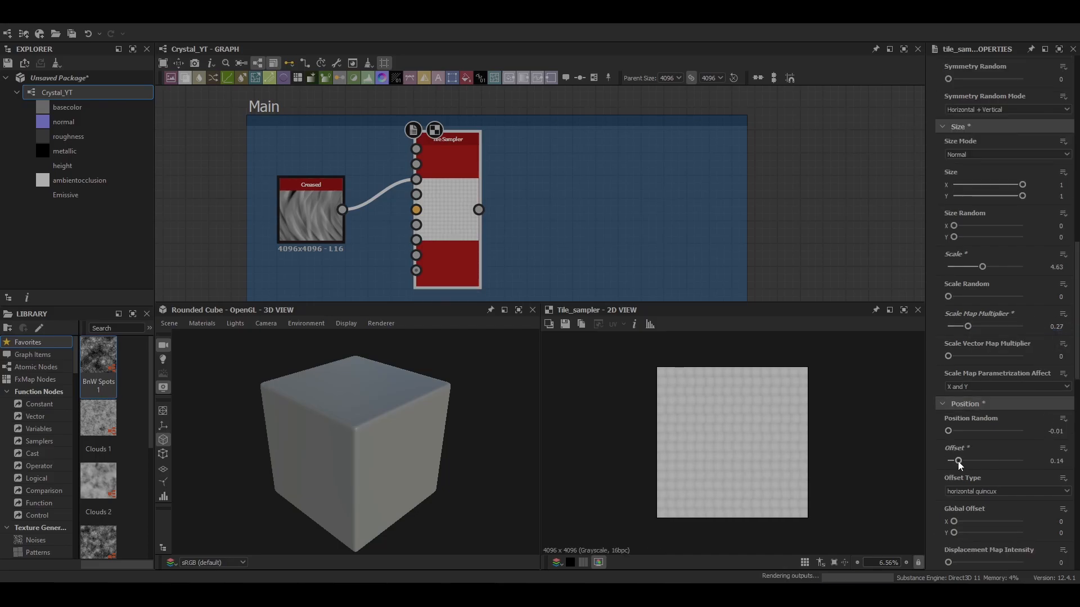
{"action": "scroll", "coordinate": [970, 462], "scroll_direction": "down", "scroll_amount": 5}
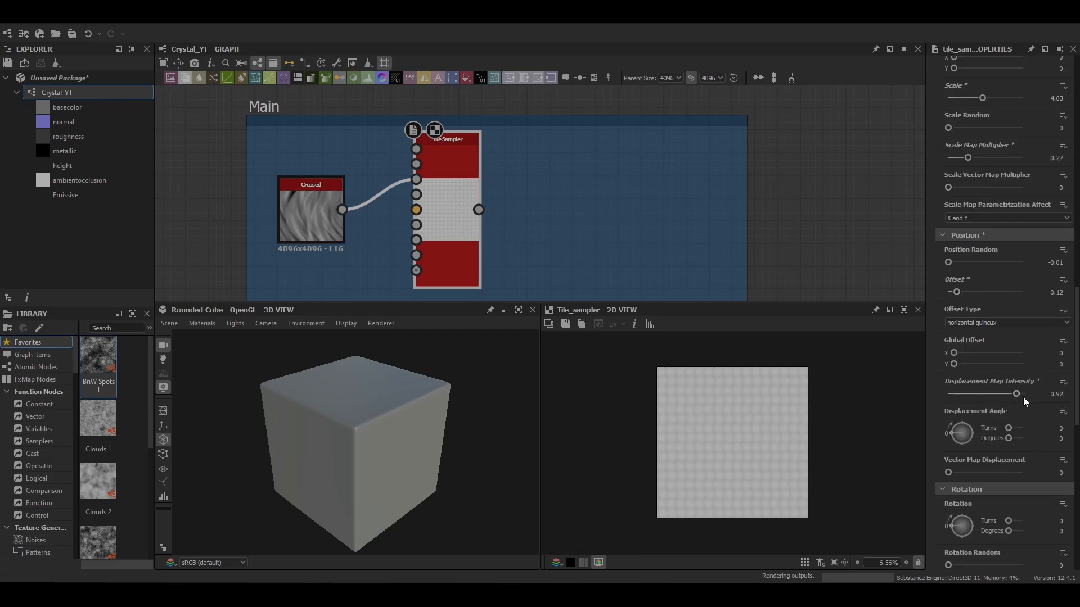
{"action": "scroll", "coordinate": [993, 450], "scroll_direction": "down", "scroll_amount": 13}
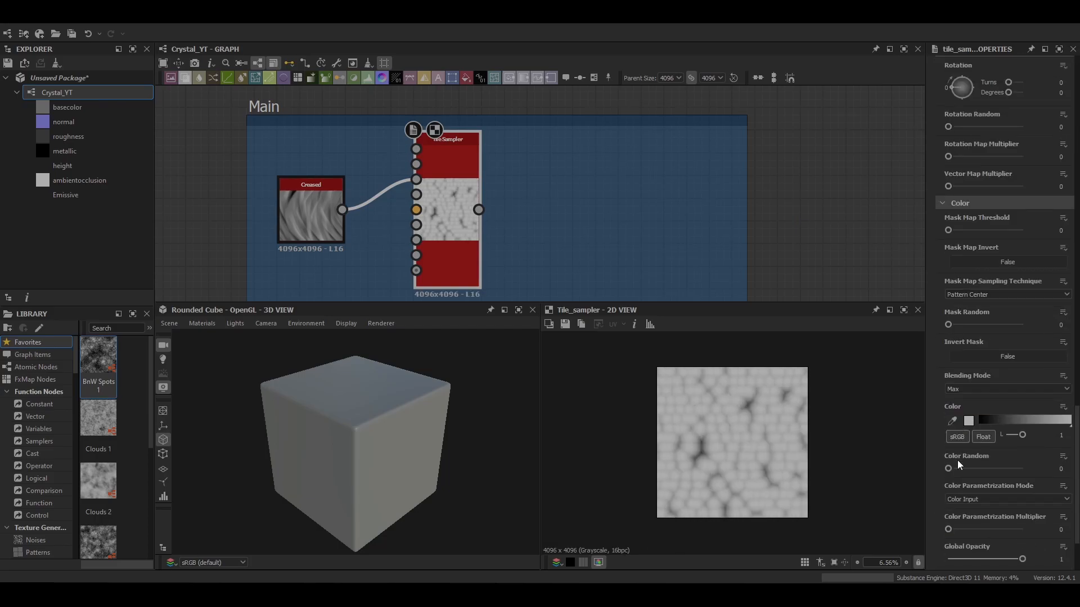
- Add an Auto Levels node fed by the Tile Sampler and place it lower in the Main frame
{"action": "left_click", "coordinate": [642, 231]}
{"action": "left_click", "coordinate": [448, 222]}
{"action": "key", "text": "space"}
{"action": "type", "text": "auto"}
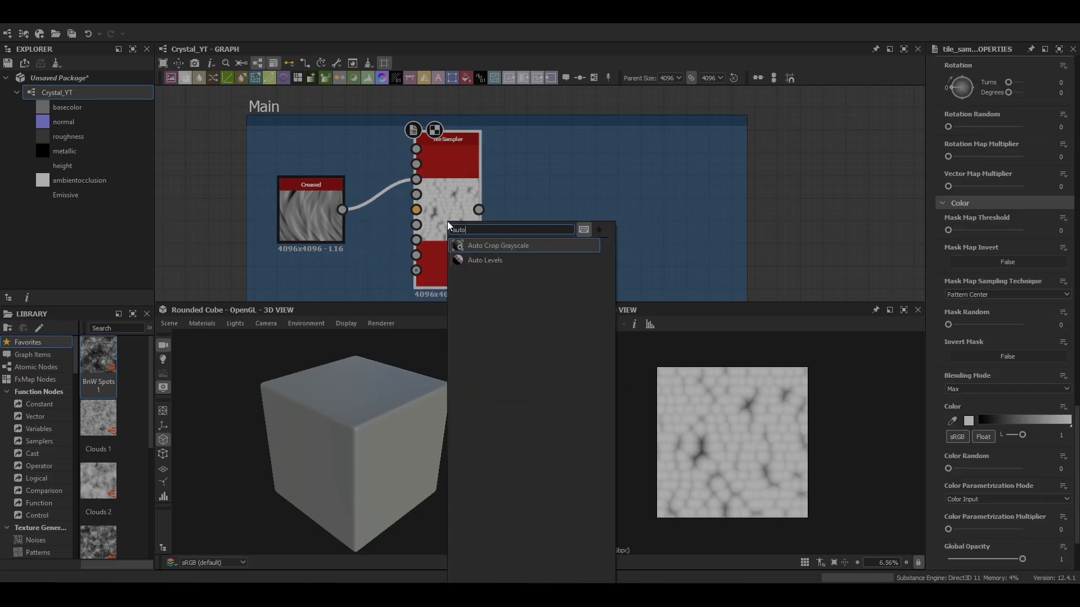
{"action": "key", "text": "Down"}
{"action": "key", "text": "Return"}
{"action": "left_click_drag", "start_coordinate": [567, 213], "coordinate": [567, 281]}
- Blend the Tile Sampler as foreground over the Auto Levels background using the Multiply blending mode
{"action": "key", "text": "space"}
{"action": "type", "text": "blend"}
{"action": "key", "text": "Return"}
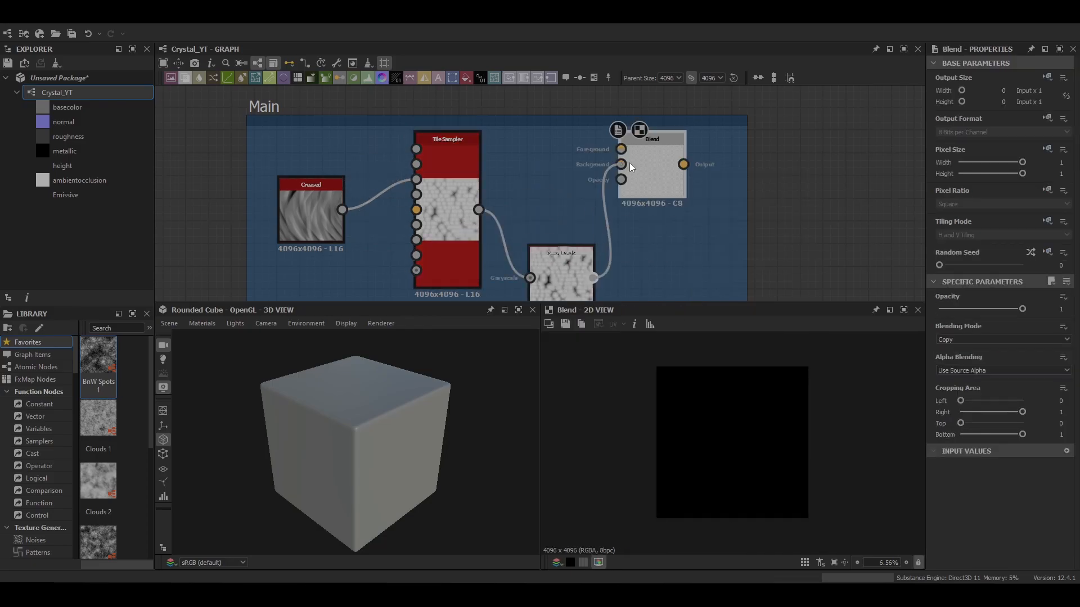
{"action": "left_click_drag", "start_coordinate": [478, 210], "coordinate": [634, 172]}
{"action": "left_click", "coordinate": [1001, 340]}
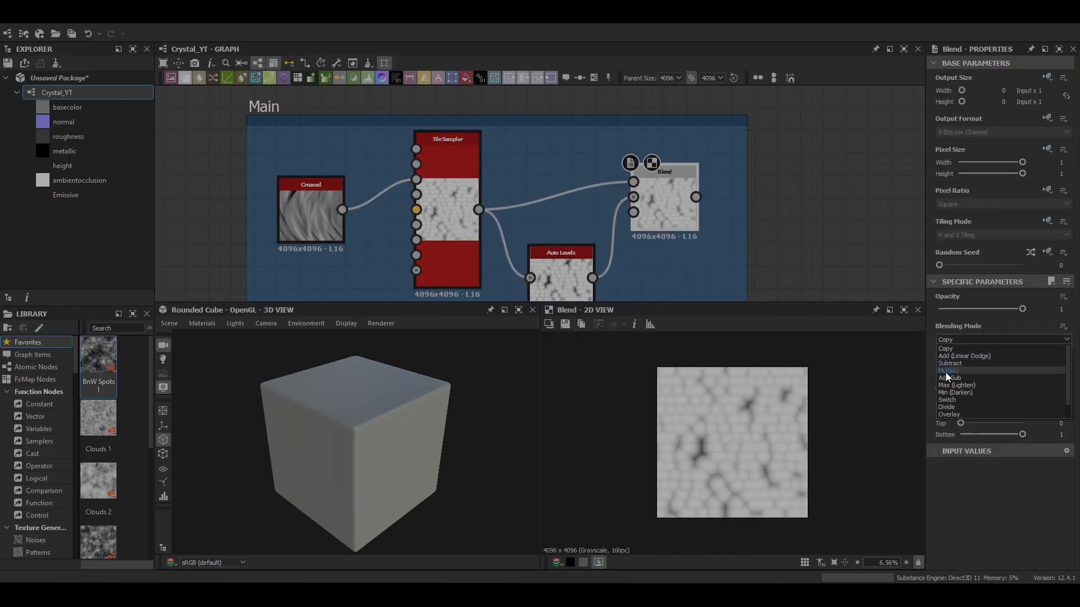
{"action": "left_click", "coordinate": [951, 372]}
- Add an Invert Grayscale node after the Multiply Blend, followed by a Directional Warp node
{"action": "middle_click_drag", "start_coordinate": [635, 202], "coordinate": [567, 178]}
{"action": "scroll", "coordinate": [443, 228], "scroll_direction": "down", "scroll_amount": 3}
{"action": "left_click", "coordinate": [443, 231]}
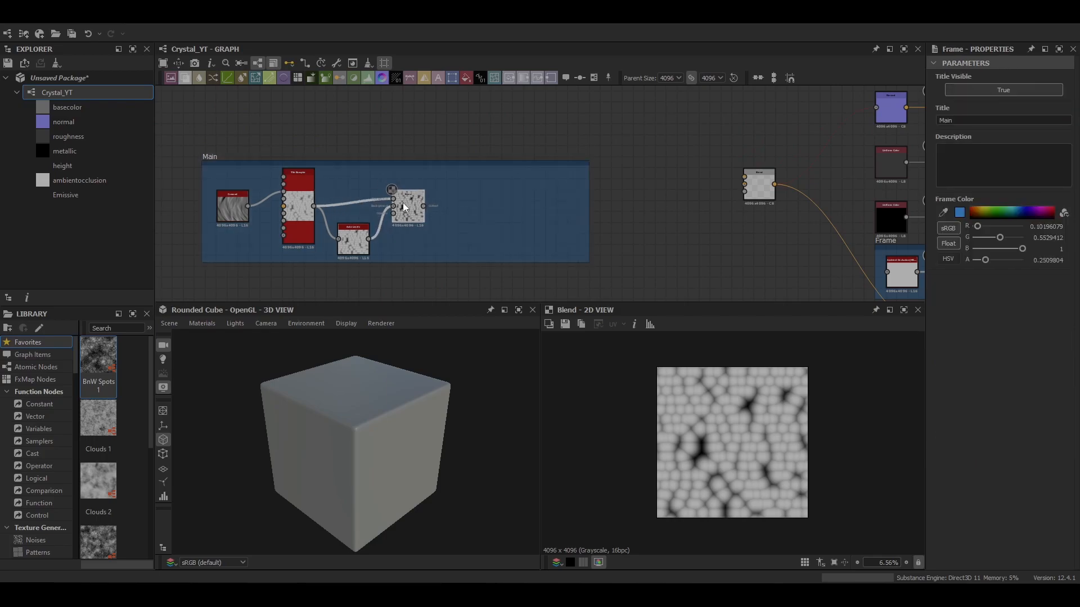
{"action": "key", "text": "space"}
{"action": "type", "text": "invert"}
{"action": "key", "text": "Return"}
{"action": "key", "text": "space"}
{"action": "type", "text": "dire"}
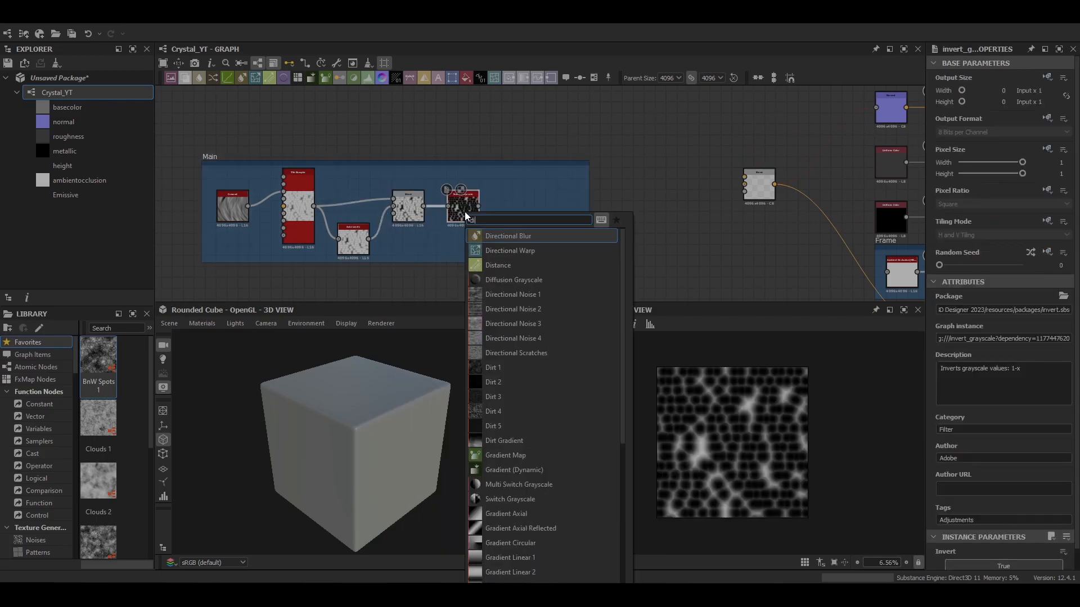
{"action": "left_click", "coordinate": [502, 251]}
- Add a Crystal 1 noise below the Invert Grayscale and connect it to the Directional Warp's intensity input
{"action": "scroll", "coordinate": [509, 234], "scroll_direction": "up", "scroll_amount": 3}
{"action": "key", "text": "space"}
{"action": "type", "text": "crys"}
{"action": "key", "text": "Return"}
{"action": "left_click_drag", "start_coordinate": [550, 213], "coordinate": [592, 154]}
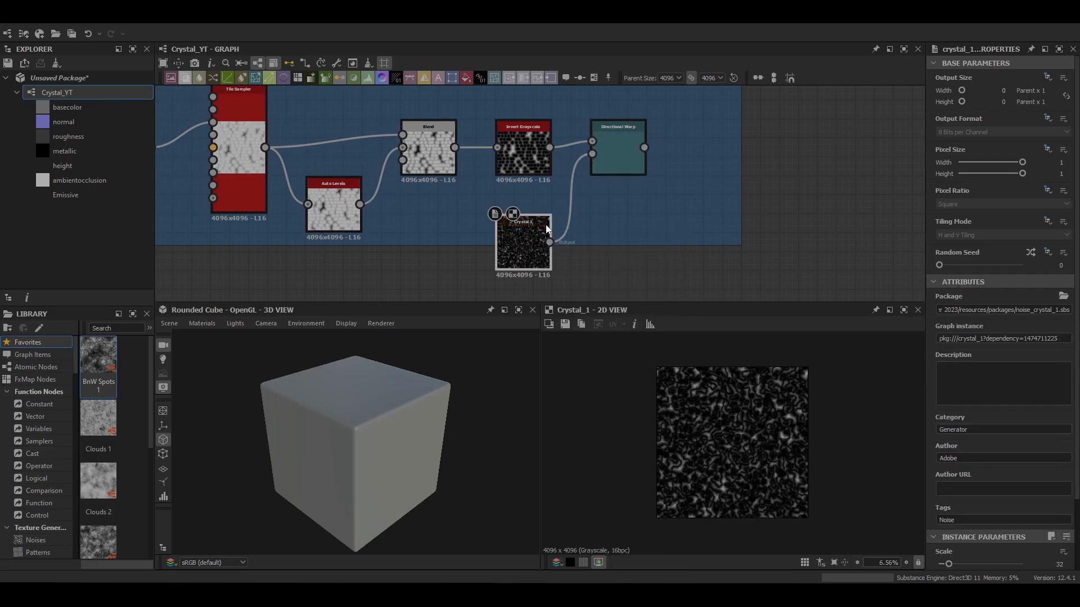
{"action": "left_click_drag", "start_coordinate": [566, 245], "coordinate": [566, 281]}
{"action": "left_click_drag", "start_coordinate": [529, 217], "coordinate": [528, 245]}
- Lower the scale of the Crystal 1 noise to give it much larger shapes
{"action": "middle_click_drag", "start_coordinate": [592, 238], "coordinate": [470, 250]}
{"action": "double_click", "coordinate": [495, 163]}
{"action": "double_click", "coordinate": [407, 269]}
{"action": "scroll", "coordinate": [977, 450], "scroll_direction": "down", "scroll_amount": 3}
{"action": "left_click_drag", "start_coordinate": [949, 483], "coordinate": [1008, 515]}
- Connect the Directional Warp to the final Blend's background and set that Blend's mode to Add (Linear Dodge)
{"action": "middle_click_drag", "start_coordinate": [478, 160], "coordinate": [334, 183]}
{"action": "double_click", "coordinate": [369, 193]}
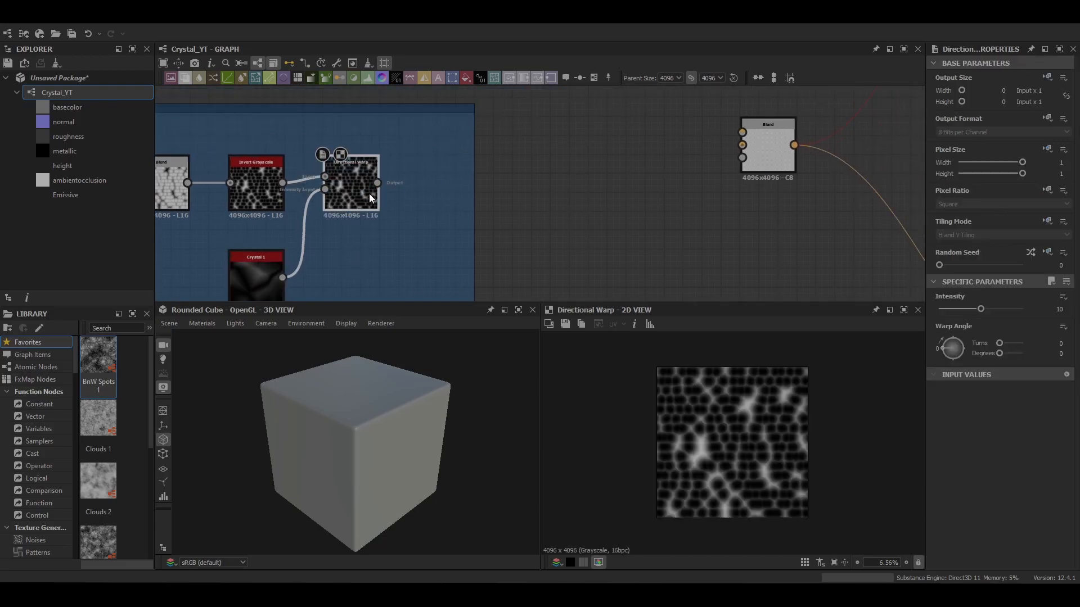
{"action": "left_click_drag", "start_coordinate": [626, 161], "coordinate": [742, 144]}
{"action": "double_click", "coordinate": [761, 157]}
{"action": "middle_click_drag", "start_coordinate": [839, 186], "coordinate": [715, 195]}
{"action": "left_click", "coordinate": [1001, 339]}
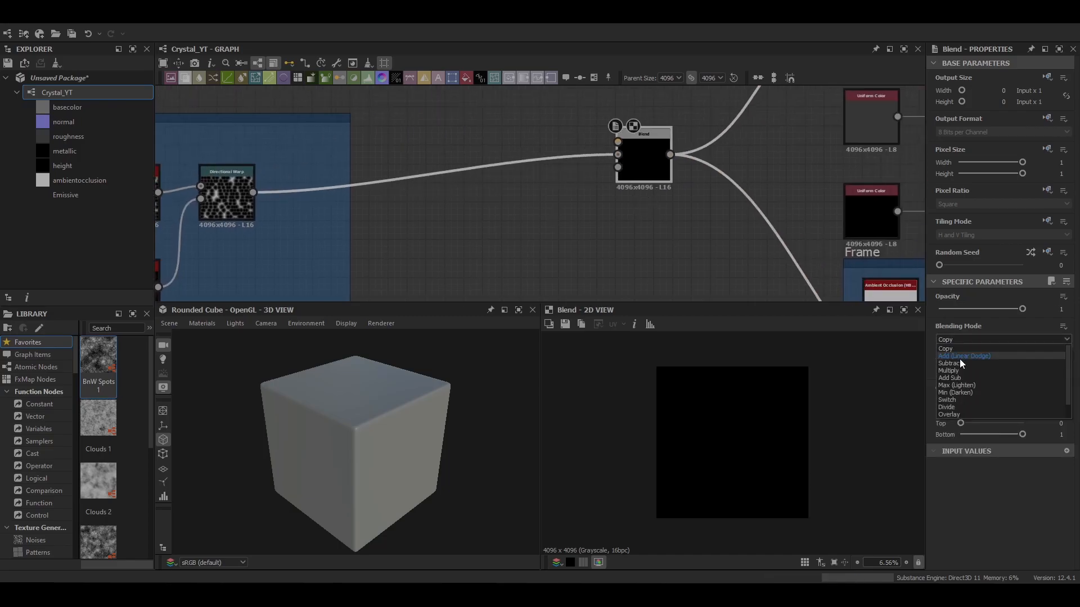
{"action": "left_click", "coordinate": [959, 354]}
- Switch the 3D preview material to Metallic Roughness Tessellation + Displacement with height scale 5.85 and tessellation factor 16
{"action": "left_click_drag", "start_coordinate": [403, 434], "coordinate": [362, 423]}
{"action": "left_click", "coordinate": [202, 324]}
{"action": "mouse_move", "coordinate": [225, 338]}
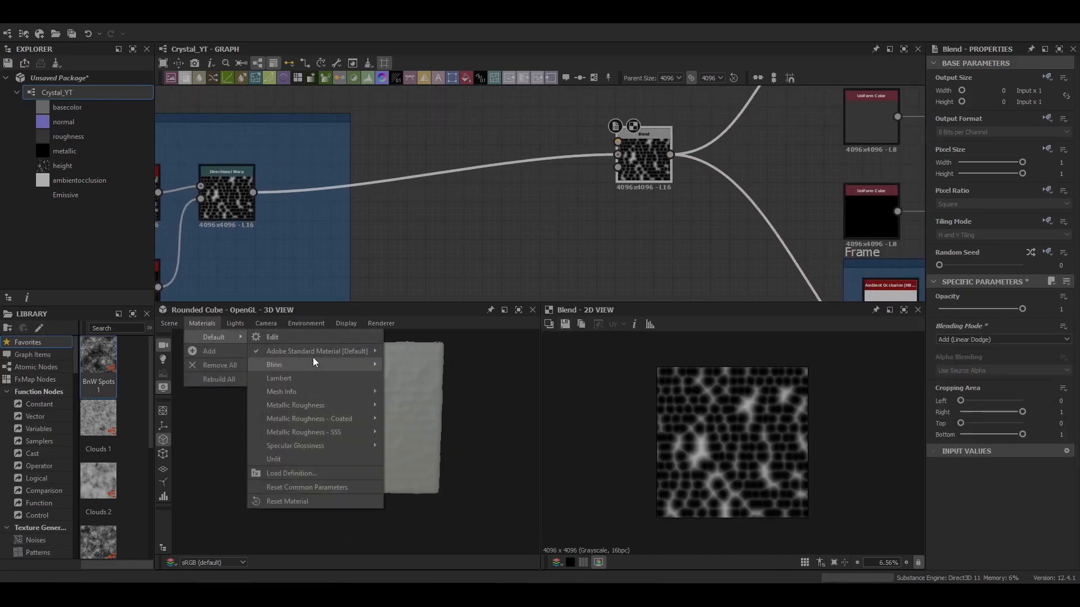
{"action": "mouse_move", "coordinate": [348, 405]}
{"action": "left_click", "coordinate": [427, 412]}
{"action": "scroll", "coordinate": [984, 326], "scroll_direction": "down", "scroll_amount": 3}
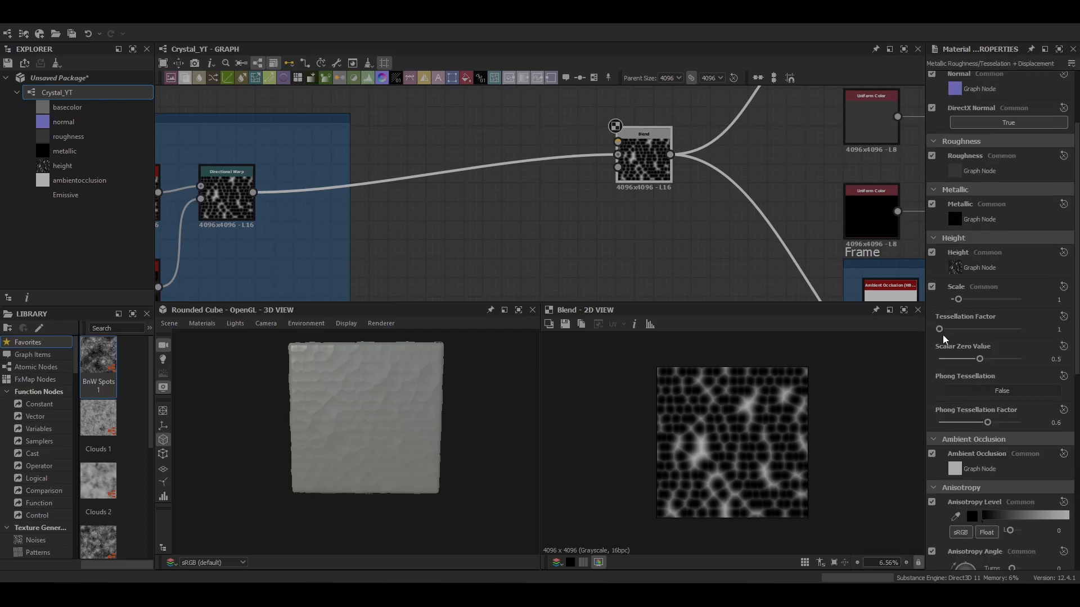
{"action": "left_click_drag", "start_coordinate": [957, 299], "coordinate": [991, 299]}
- Change the 3D preview mesh to a sphere and connect the final Blend to the base color output
{"action": "left_click_drag", "start_coordinate": [523, 424], "coordinate": [390, 386]}
{"action": "left_click", "coordinate": [165, 324]}
{"action": "left_click", "coordinate": [185, 407]}
{"action": "scroll", "coordinate": [608, 268], "scroll_direction": "down", "scroll_amount": 4}
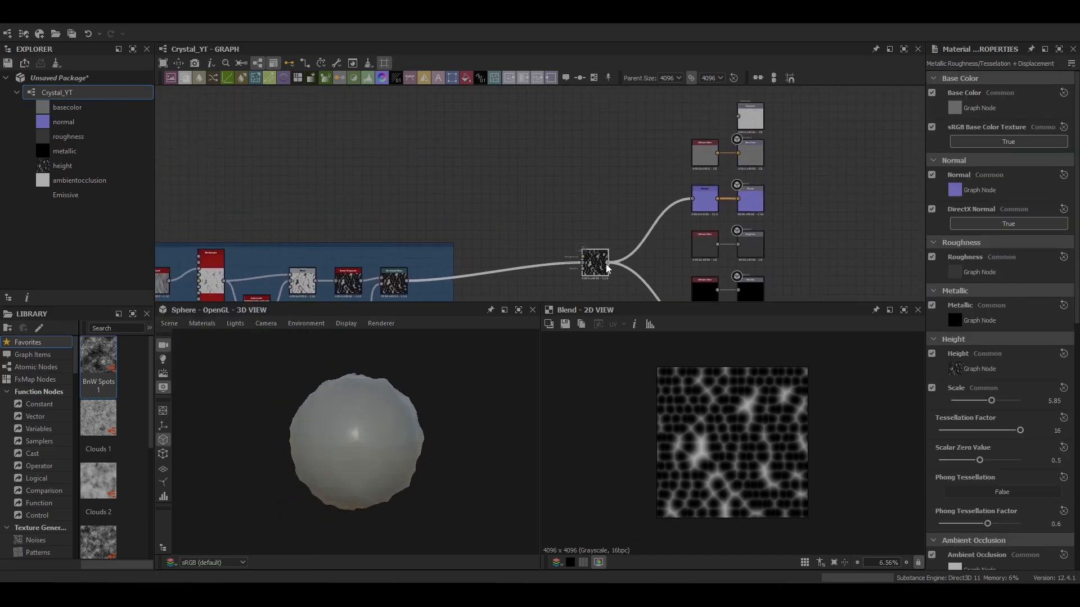
{"action": "left_click_drag", "start_coordinate": [608, 263], "coordinate": [738, 153]}
{"action": "left_click_drag", "start_coordinate": [450, 422], "coordinate": [324, 432]}
{"action": "scroll", "coordinate": [222, 429], "scroll_direction": "down", "scroll_amount": 3}
{"action": "middle_click_drag", "start_coordinate": [324, 432], "coordinate": [323, 410]}
{"action": "scroll", "coordinate": [331, 427], "scroll_direction": "up", "scroll_amount": 2}
{"action": "left_click_drag", "start_coordinate": [342, 448], "coordinate": [355, 445]}
- Insert a Blend node on the link between the Directional Warp and the final Blend
{"action": "middle_click_drag", "start_coordinate": [381, 273], "coordinate": [532, 213]}
{"action": "left_click", "coordinate": [606, 218]}
{"action": "key", "text": "space"}
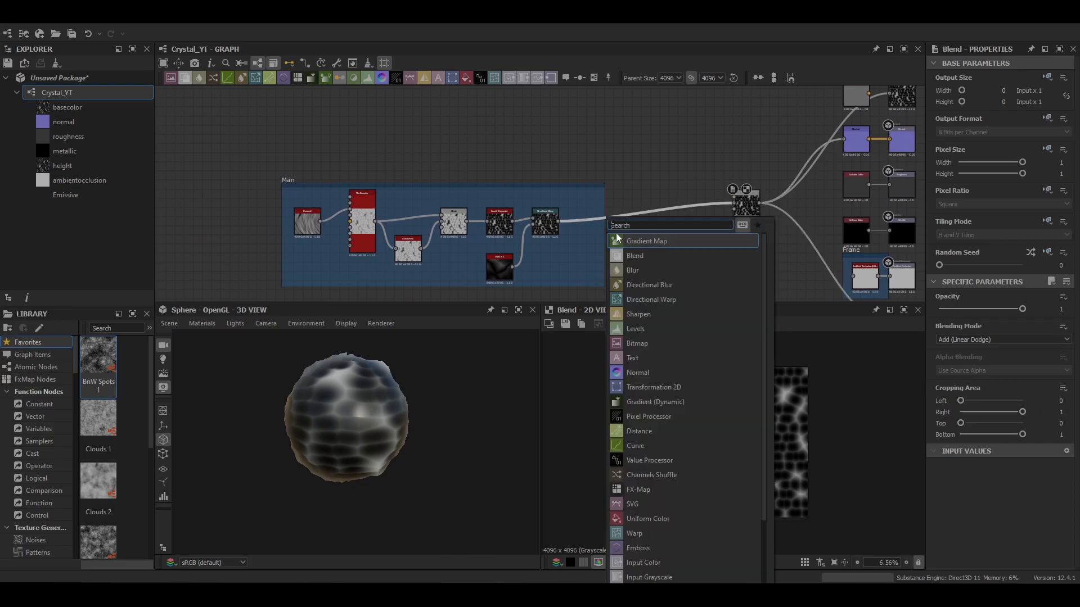
{"action": "key", "text": "Return"}
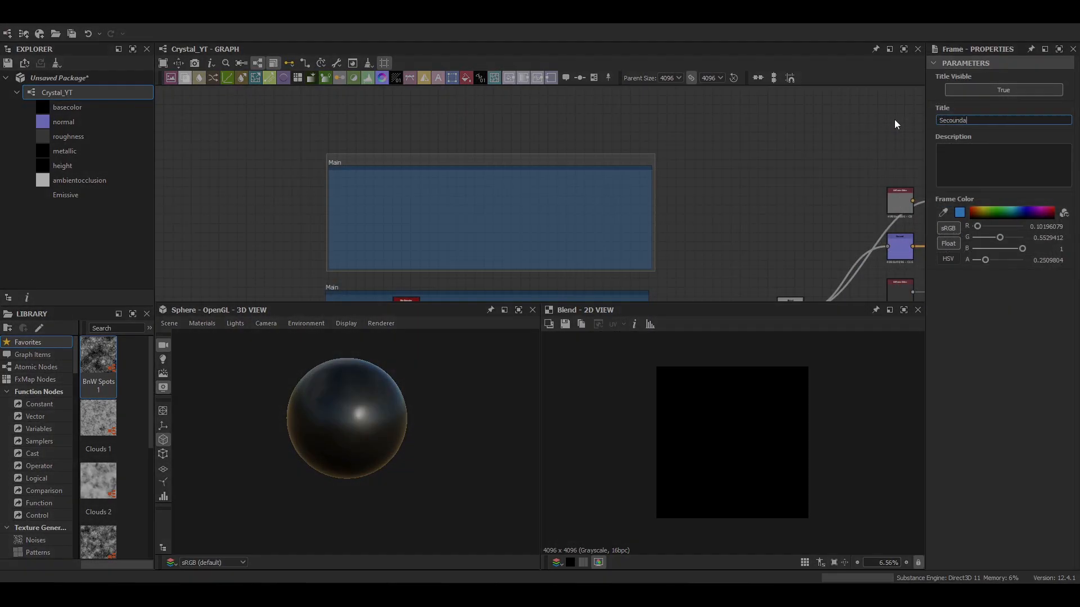
- Title the empty frame above the Main frame "Secoundary"
{"action": "type", "text": "ry"}
{"action": "key", "text": "Return"}
{"action": "middle_click_drag", "start_coordinate": [647, 217], "coordinate": [567, 152]}
- Copy the Creased, Tile Sampler, Auto Levels and Multiply Blend nodes from the Main frame into the Secoundary frame
{"action": "left_click", "coordinate": [522, 169]}
{"action": "left_click", "coordinate": [275, 263]}
{"action": "middle_click_drag", "start_coordinate": [326, 262], "coordinate": [335, 180]}
{"action": "left_click", "coordinate": [334, 182]}
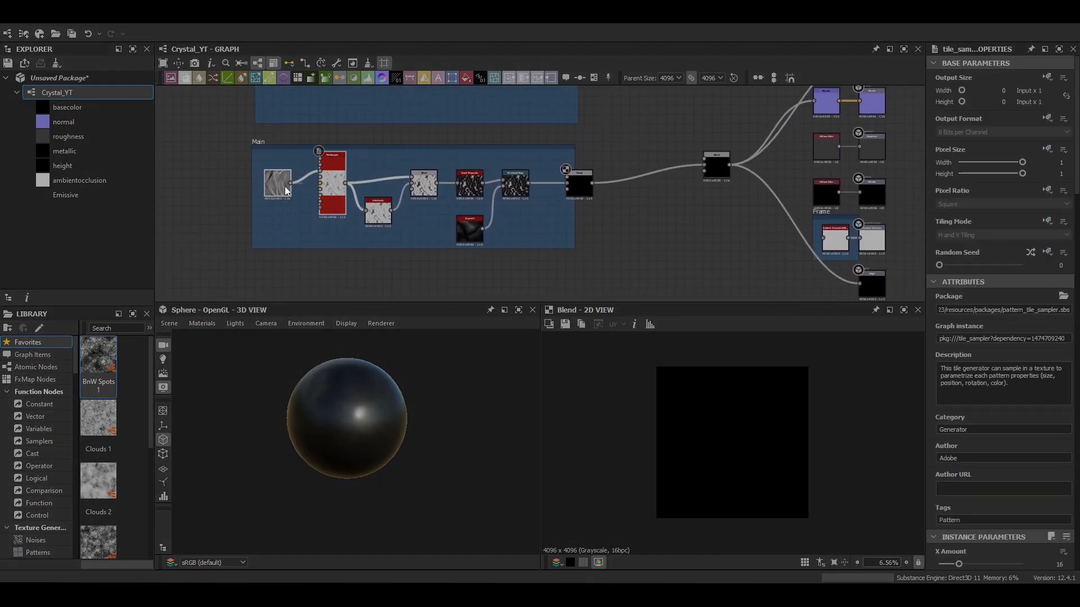
{"action": "left_click", "coordinate": [365, 205]}
{"action": "middle_click_drag", "start_coordinate": [308, 115], "coordinate": [315, 201]}
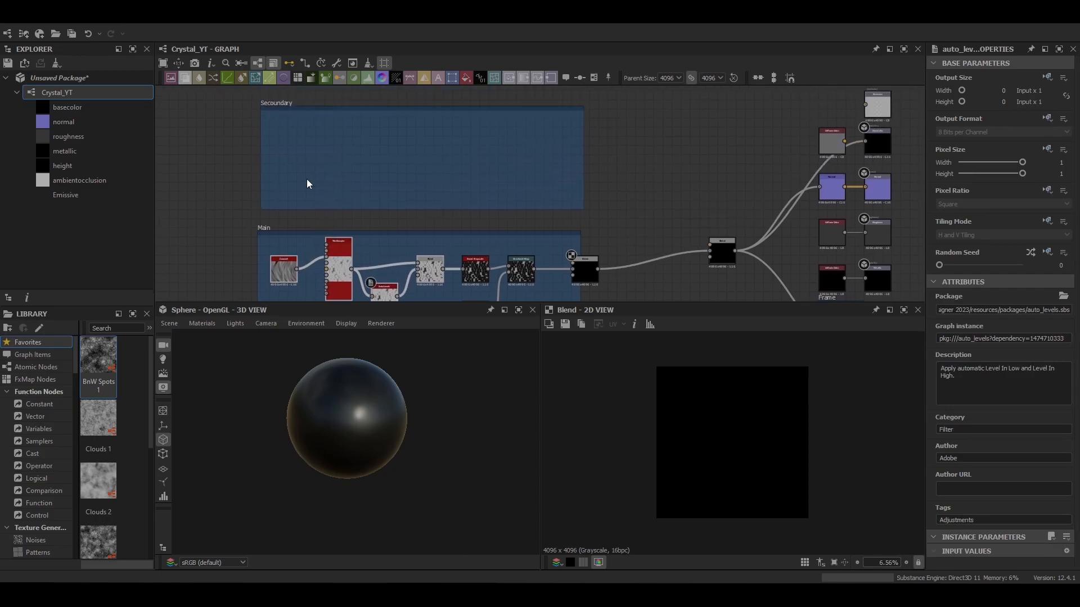
{"action": "key", "text": "ctrl+z"}
{"action": "middle_click_drag", "start_coordinate": [384, 300], "coordinate": [369, 241]}
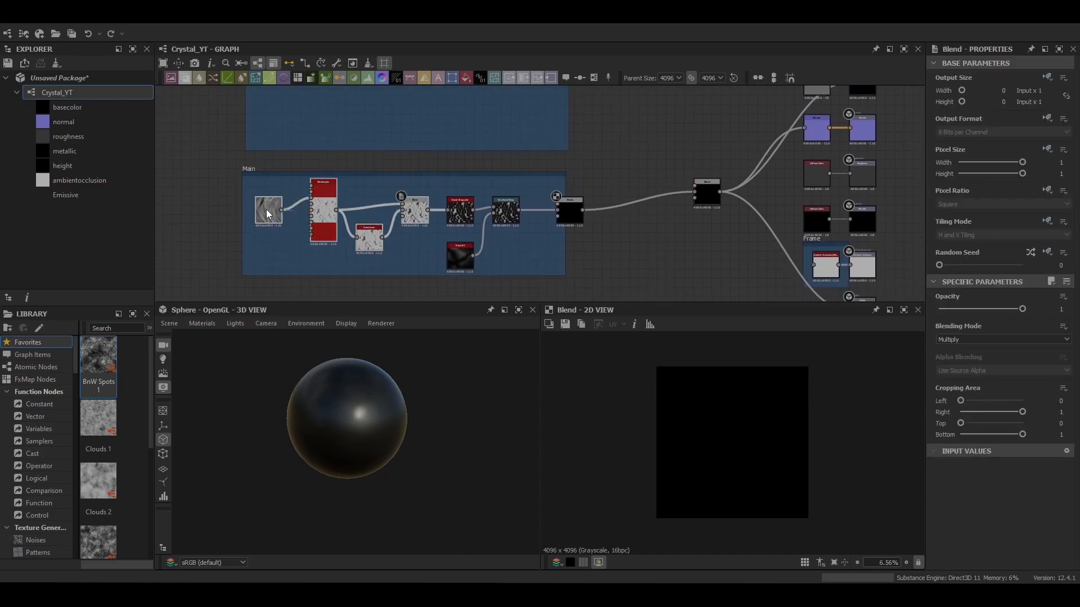
{"action": "middle_click_drag", "start_coordinate": [284, 123], "coordinate": [323, 216]}
{"action": "key", "text": "ctrl+v"}
{"action": "left_click_drag", "start_coordinate": [614, 183], "coordinate": [455, 189]}
- Raise Color Random to its maximum on the Tile Sampler in the Secoundary frame
{"action": "double_click", "coordinate": [397, 214]}
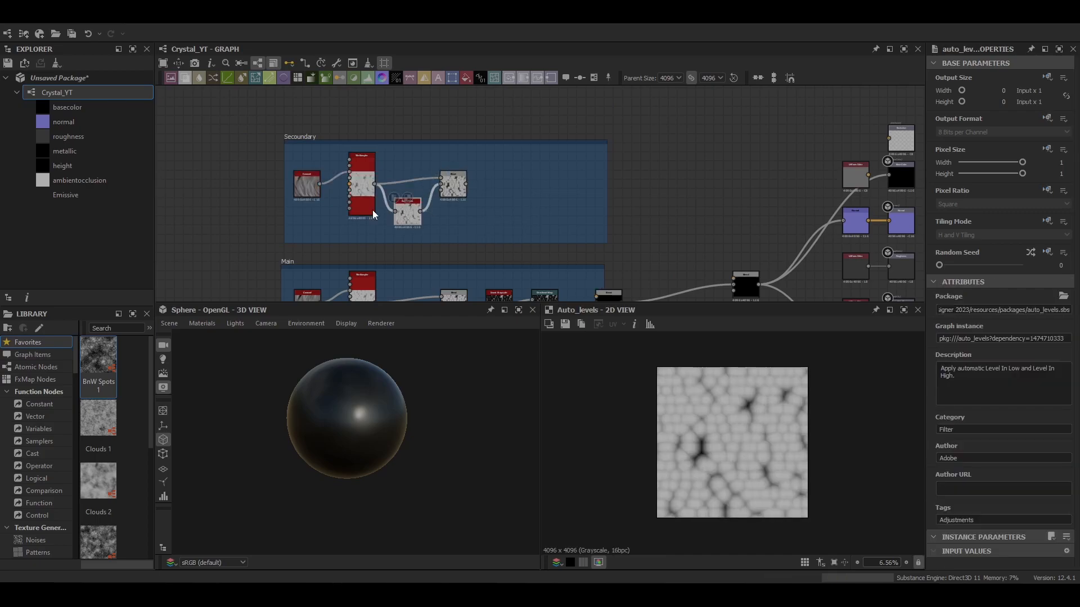
{"action": "double_click", "coordinate": [356, 185]}
{"action": "scroll", "coordinate": [970, 366], "scroll_direction": "down", "scroll_amount": 10}
{"action": "scroll", "coordinate": [973, 384], "scroll_direction": "down", "scroll_amount": 15}
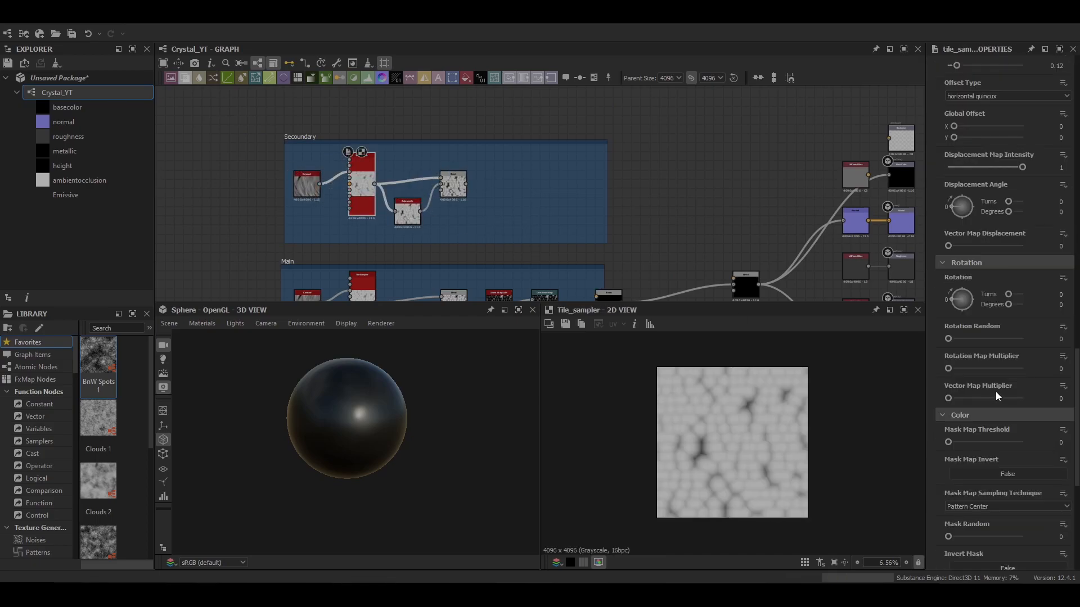
{"action": "scroll", "coordinate": [996, 405], "scroll_direction": "down", "scroll_amount": 4}
{"action": "scroll", "coordinate": [1000, 405], "scroll_direction": "down", "scroll_amount": 5}
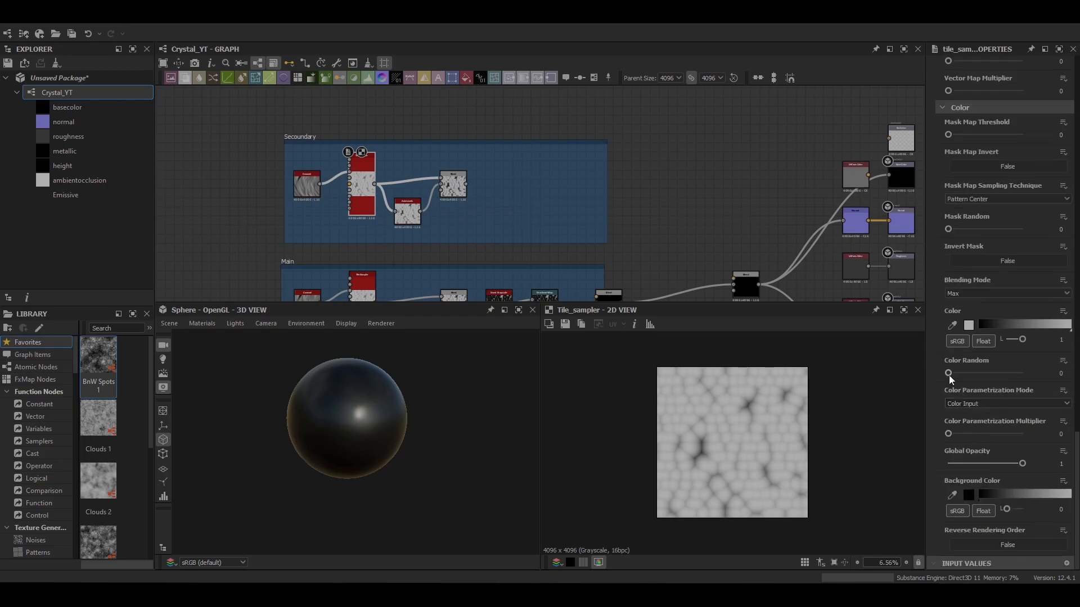
{"action": "left_click_drag", "start_coordinate": [948, 373], "coordinate": [1029, 374]}
- Add an Invert Grayscale node after the Multiply Blend in the Secoundary frame
{"action": "double_click", "coordinate": [452, 182]}
{"action": "left_click_drag", "start_coordinate": [452, 181], "coordinate": [454, 187]}
{"action": "key", "text": "space"}
{"action": "type", "text": "inv"}
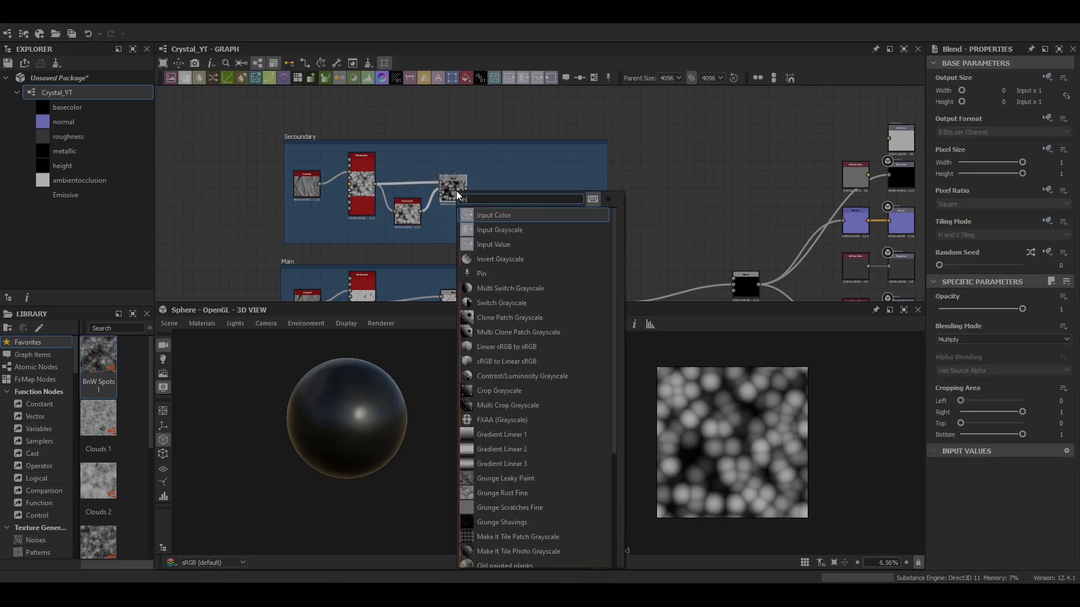
{"action": "left_click", "coordinate": [481, 217]}
- Add a Transformation 2D node after the Invert Grayscale and apply the x2 stretch so the pattern tiles more densely
{"action": "middle_click_drag", "start_coordinate": [576, 217], "coordinate": [486, 166]}
{"action": "key", "text": "space"}
{"action": "type", "text": "tr"}
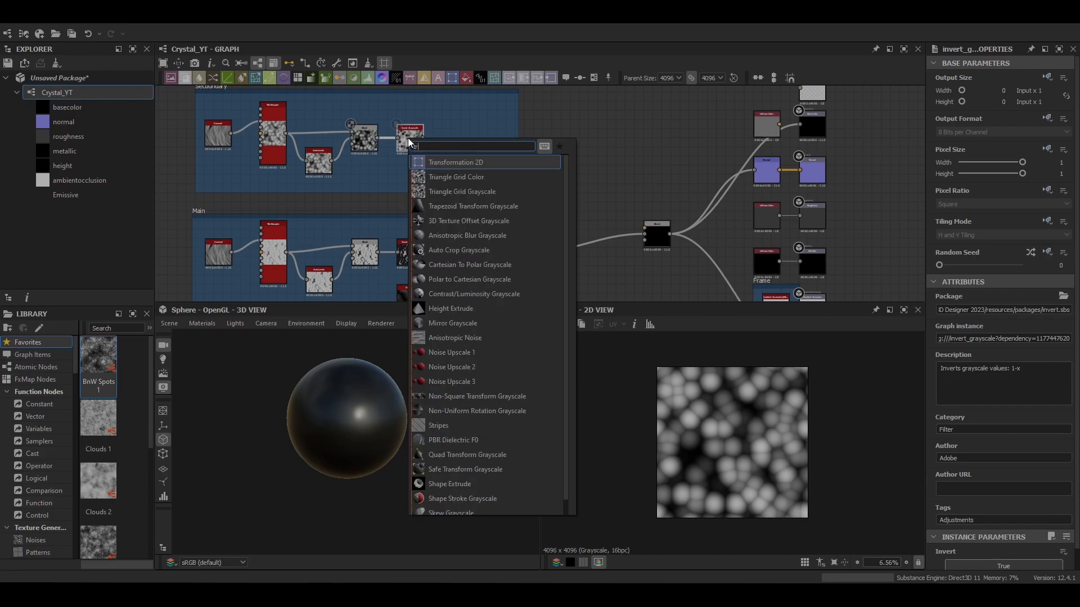
{"action": "left_click", "coordinate": [445, 160]}
{"action": "left_click", "coordinate": [1041, 409]}
{"action": "left_click", "coordinate": [1041, 410]}
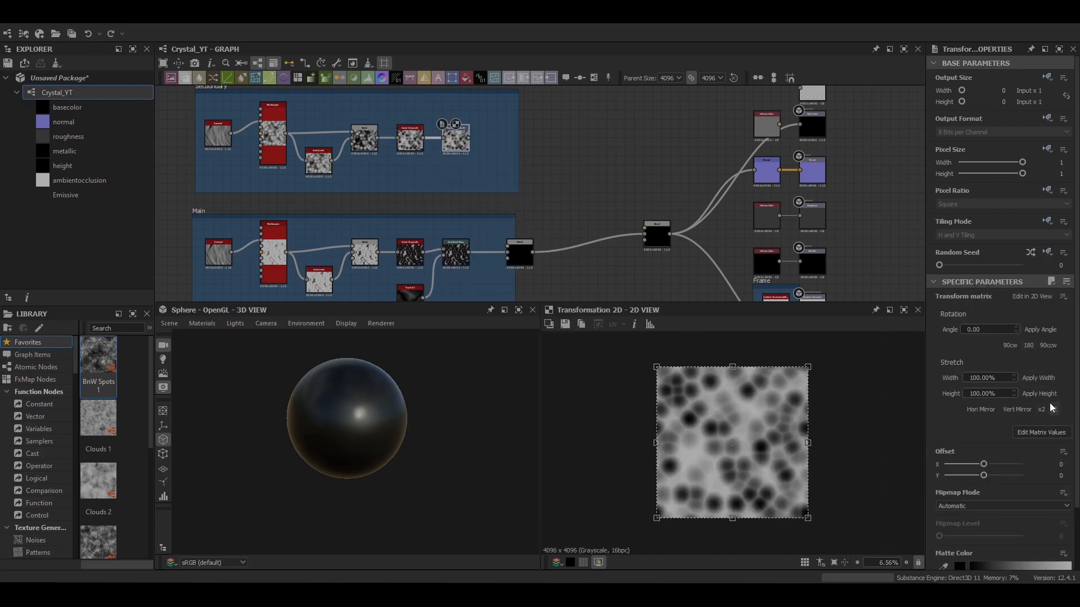
- Add a Swirl Grayscale node after the Transformation 2D and set its Amount to 0.41
{"action": "key", "text": "space"}
{"action": "type", "text": "sw"}
{"action": "left_click", "coordinate": [482, 168]}
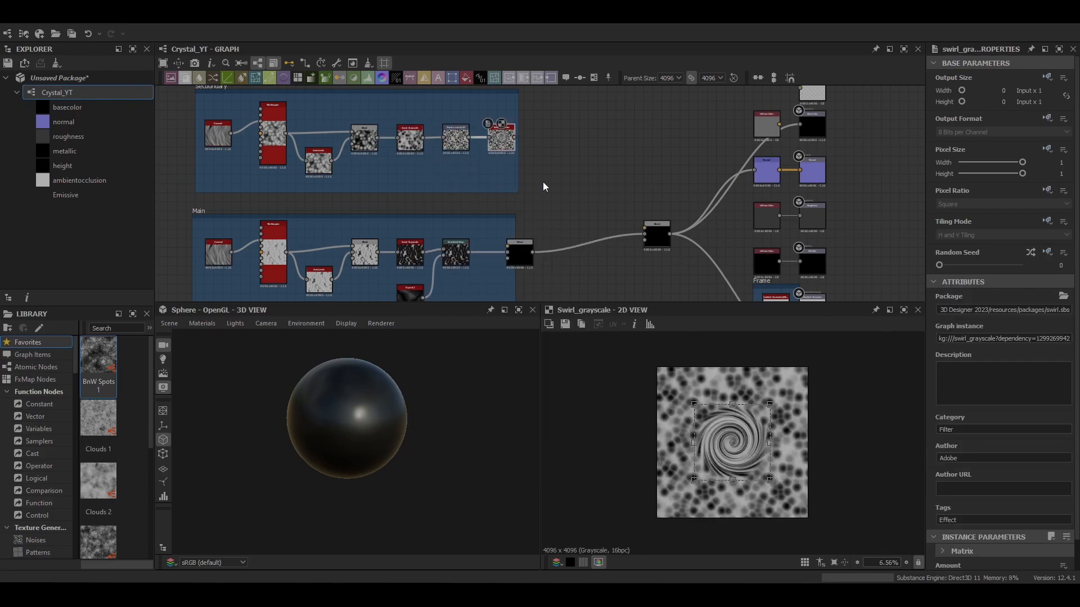
{"action": "scroll", "coordinate": [993, 478], "scroll_direction": "down", "scroll_amount": 3}
{"action": "mouse_move", "coordinate": [1003, 546]}
{"action": "left_mouse_down"}
{"action": "mouse_move", "coordinate": [965, 544]}
{"action": "mouse_move", "coordinate": [982, 548]}
{"action": "left_mouse_up"}
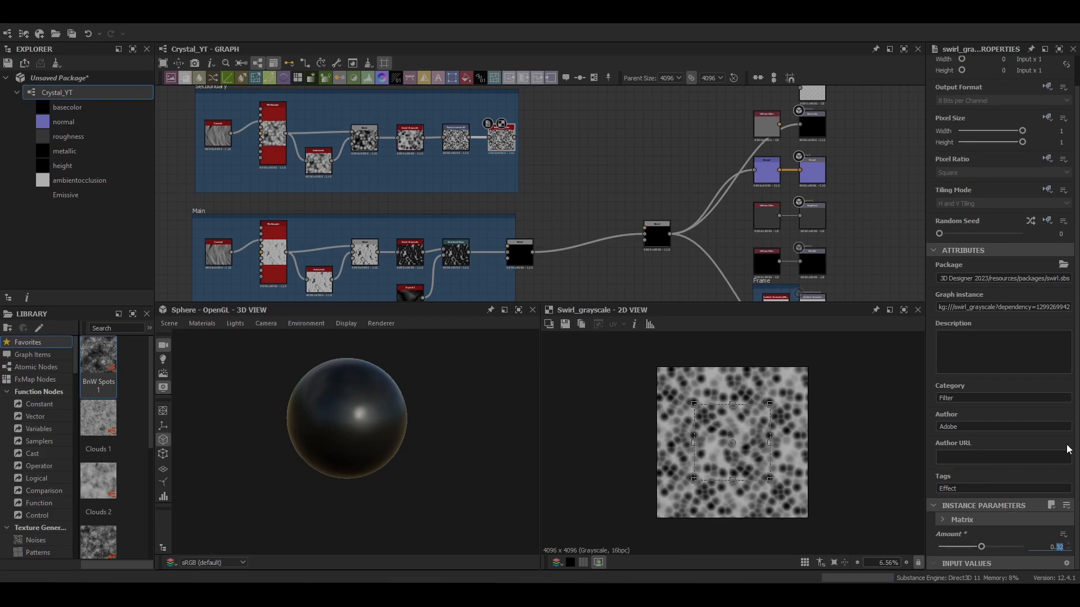
- Shift the swirl's transform area off-centre over the upper-right corner of the texture
{"action": "left_click_drag", "start_coordinate": [758, 465], "coordinate": [785, 390]}
{"action": "scroll", "coordinate": [808, 381], "scroll_direction": "down", "scroll_amount": 5}
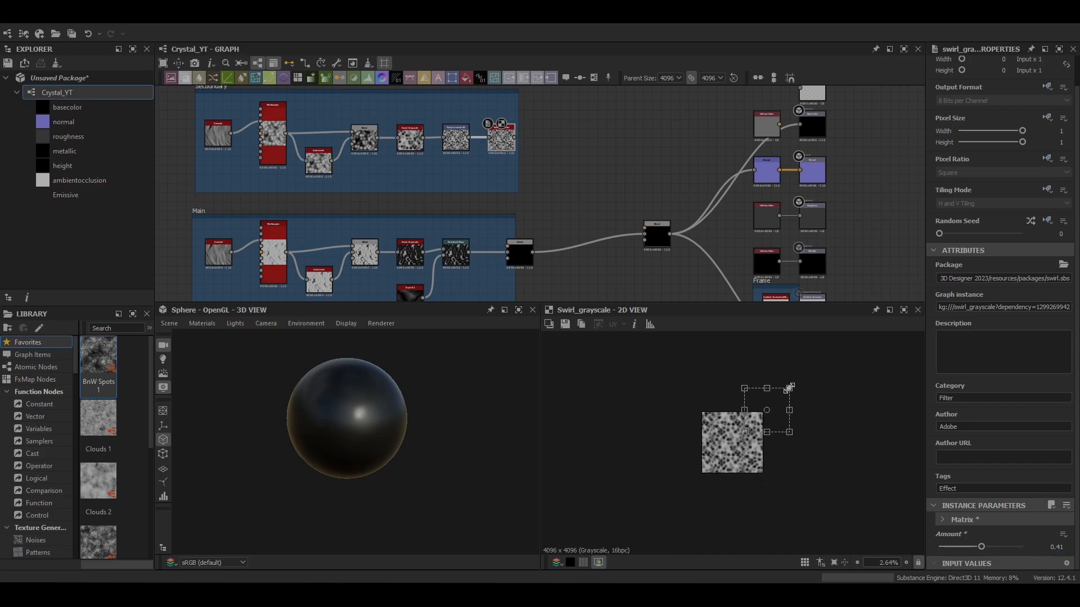
{"action": "scroll", "coordinate": [789, 388], "scroll_direction": "up", "scroll_amount": 5}
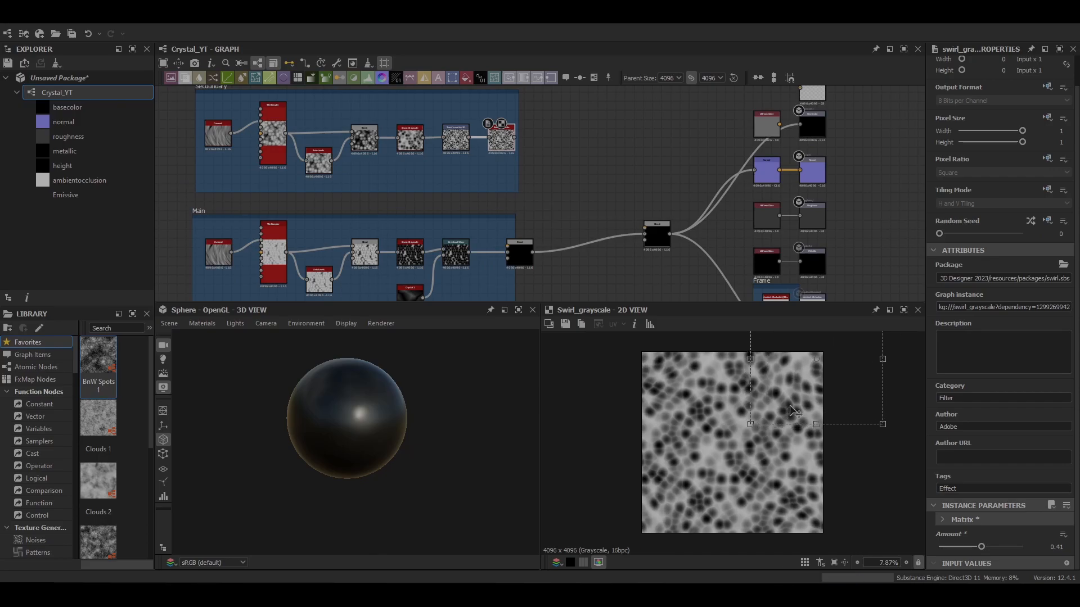
{"action": "left_click_drag", "start_coordinate": [790, 409], "coordinate": [785, 409]}
{"action": "scroll", "coordinate": [836, 466], "scroll_direction": "down", "scroll_amount": 5}
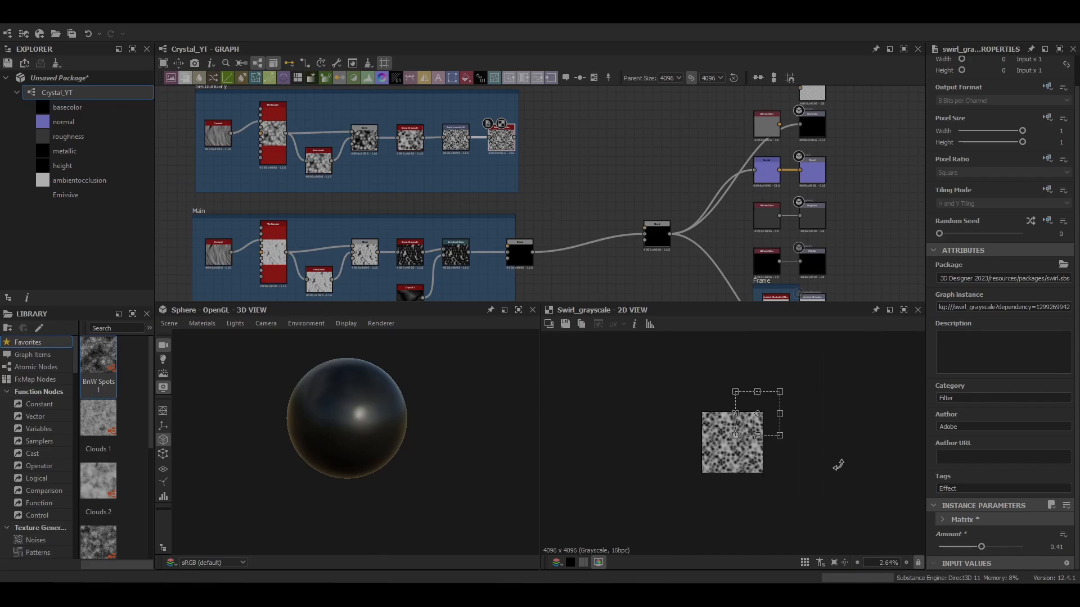
- Add a Directional Warp after the Swirl Grayscale, driven by Crystal 1, and enlarge the Secoundary frame to contain it
{"action": "left_click", "coordinate": [502, 141]}
{"action": "key", "text": "space"}
{"action": "type", "text": "dir"}
{"action": "key", "text": "Down"}
{"action": "key", "text": "Return"}
{"action": "left_click_drag", "start_coordinate": [520, 160], "coordinate": [565, 193]}
{"action": "scroll", "coordinate": [503, 194], "scroll_direction": "down", "scroll_amount": 2}
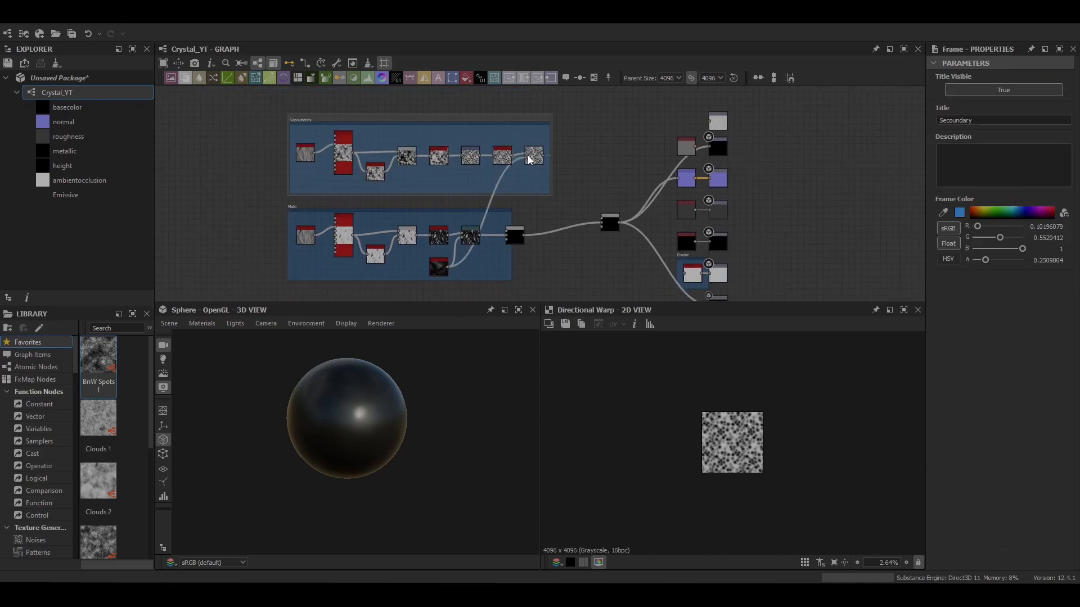
- Set the Main frame's Directional Warp to intensity 60 and a warp angle of 139.96 degrees
{"action": "double_click", "coordinate": [529, 158]}
{"action": "scroll", "coordinate": [498, 242], "scroll_direction": "up", "scroll_amount": 5}
{"action": "double_click", "coordinate": [420, 211]}
{"action": "left_click_drag", "start_coordinate": [948, 350], "coordinate": [961, 342]}
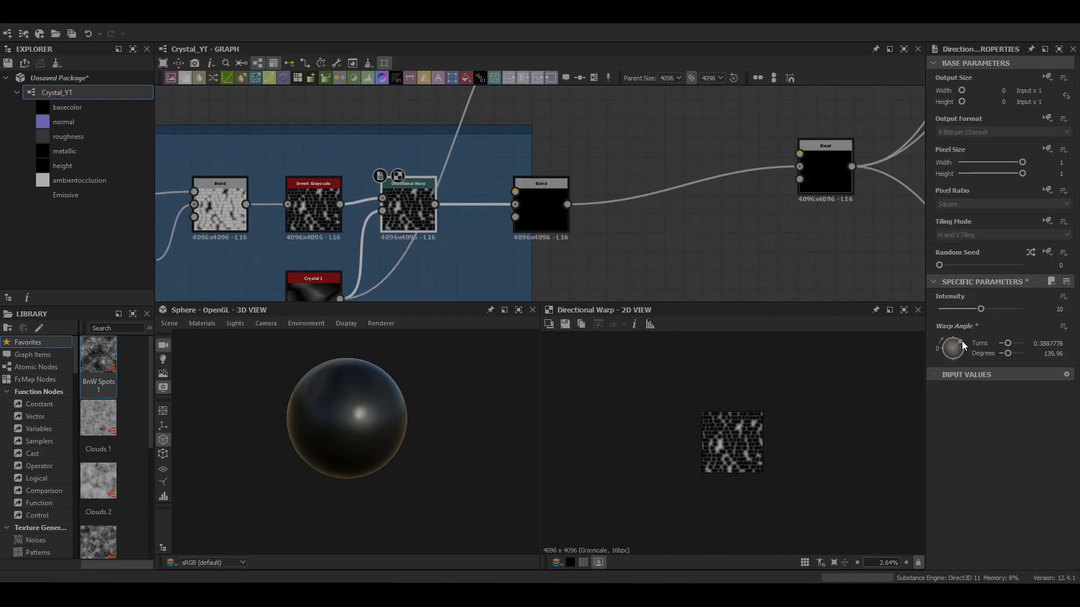
{"action": "key", "text": "Return"}
{"action": "scroll", "coordinate": [750, 444], "scroll_direction": "up", "scroll_amount": 9}
{"action": "scroll", "coordinate": [749, 443], "scroll_direction": "down", "scroll_amount": 5}
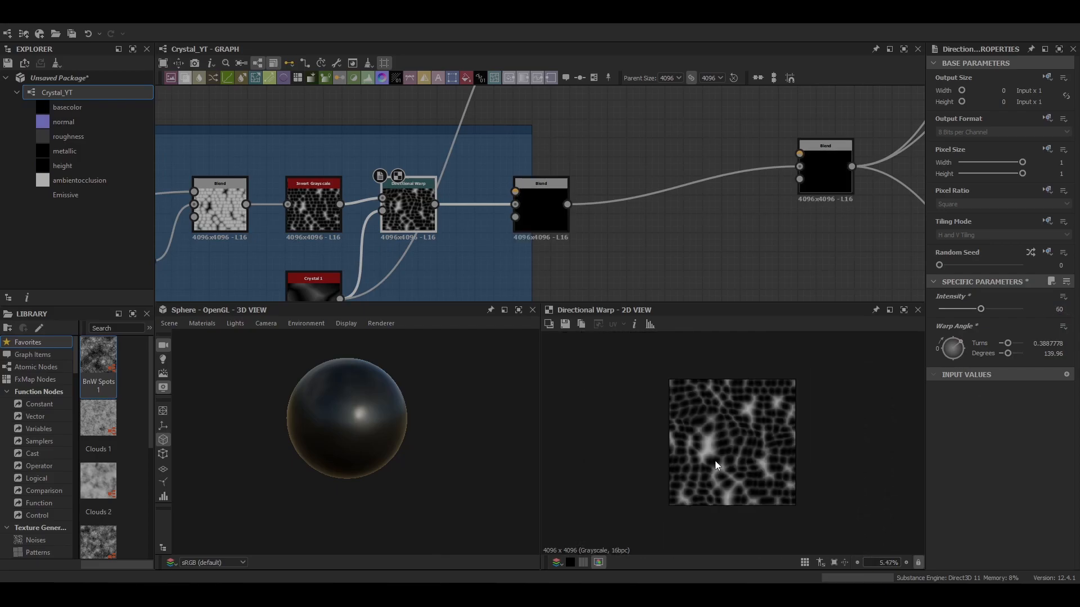
{"action": "scroll", "coordinate": [534, 194], "scroll_direction": "down", "scroll_amount": 5}
- Set the Main Directional Warp's angle to 159.9 degrees and give the Secoundary frame's Directional Warp the same intensity and angle
{"action": "middle_click_drag", "start_coordinate": [542, 170], "coordinate": [535, 197]}
{"action": "double_click", "coordinate": [549, 136]}
{"action": "double_click", "coordinate": [485, 232]}
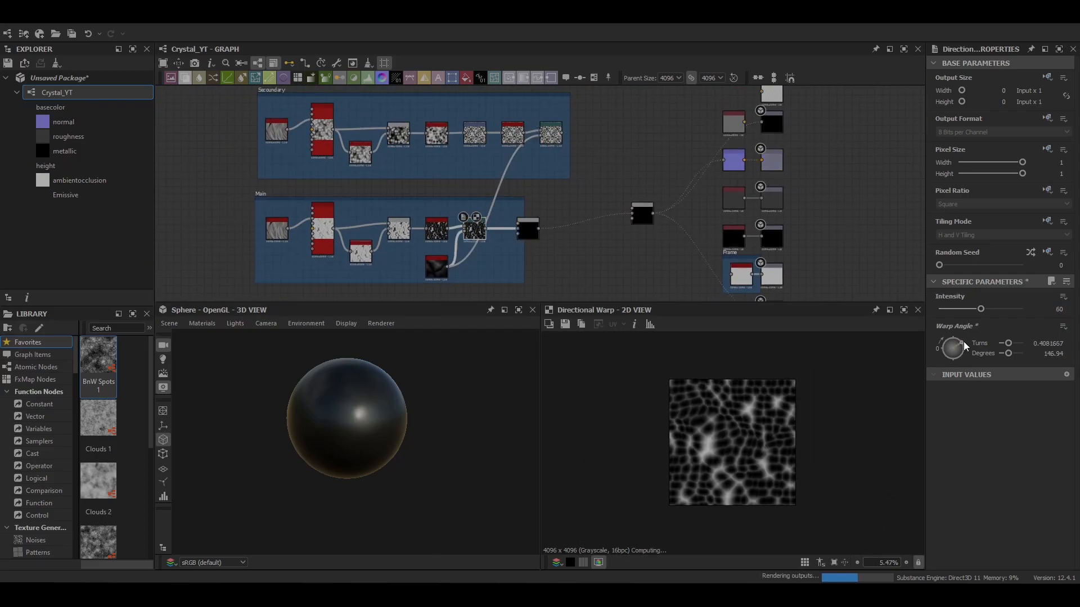
{"action": "left_click_drag", "start_coordinate": [963, 349], "coordinate": [956, 349]}
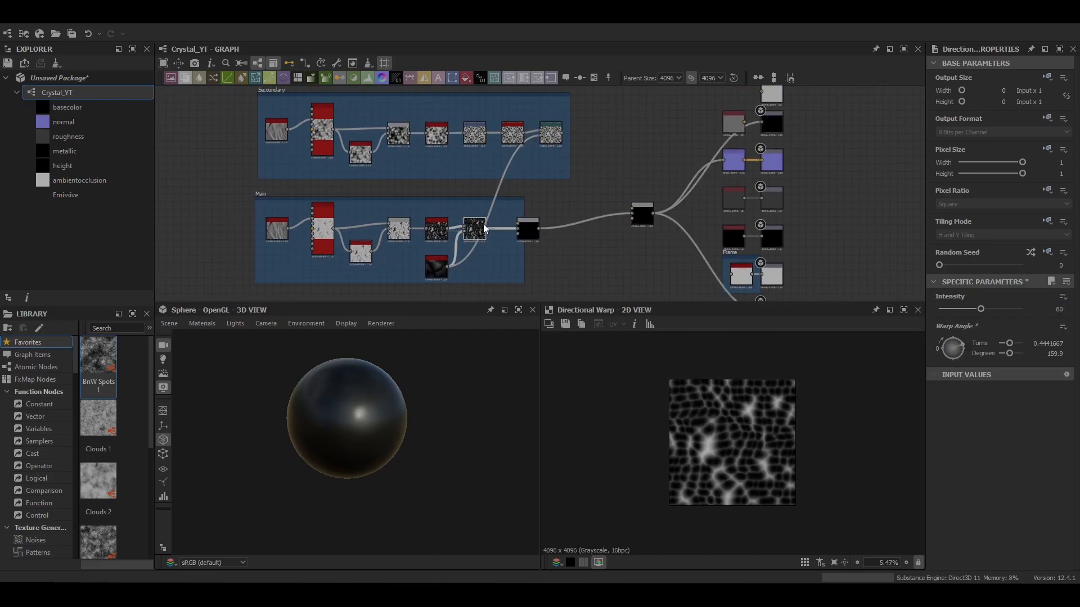
{"action": "left_click_drag", "start_coordinate": [535, 189], "coordinate": [552, 137]}
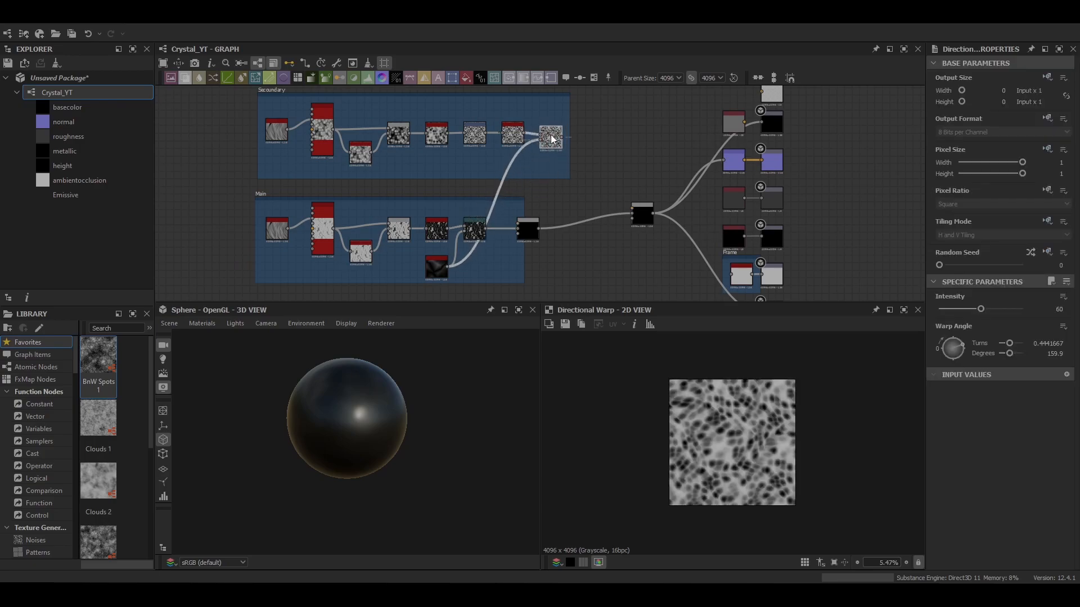
- Connect the Secoundary Directional Warp to the Blend after the Main chain, using Multiply mode at 0.6 opacity
{"action": "left_click_drag", "start_coordinate": [526, 216], "coordinate": [518, 225]}
{"action": "double_click", "coordinate": [528, 229]}
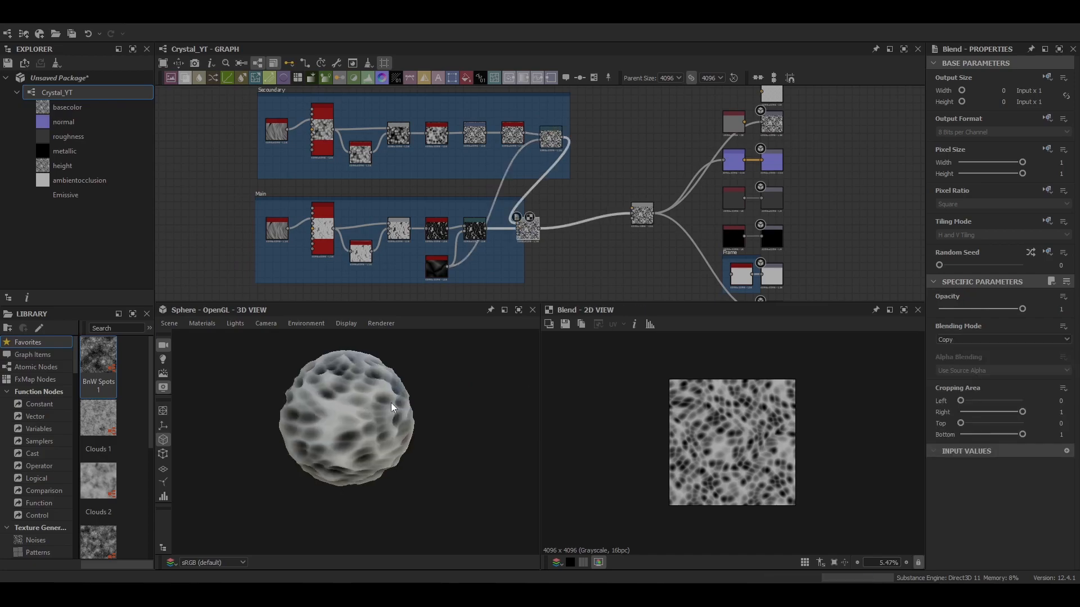
{"action": "left_click", "coordinate": [1003, 339]}
{"action": "left_click", "coordinate": [954, 368]}
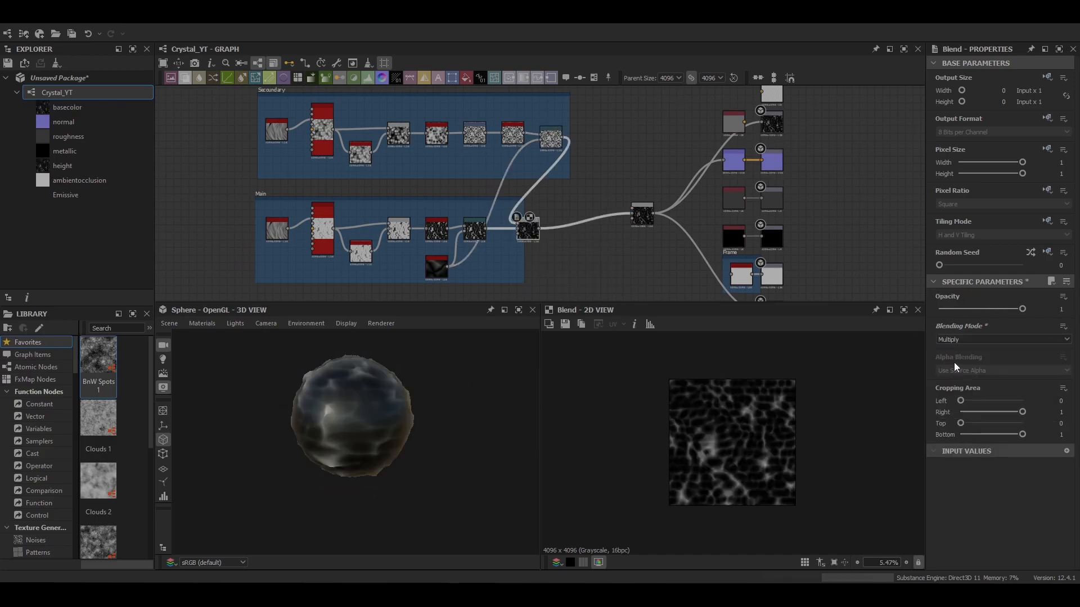
{"action": "type", "text": "0.6"}
{"action": "key", "text": "Return"}
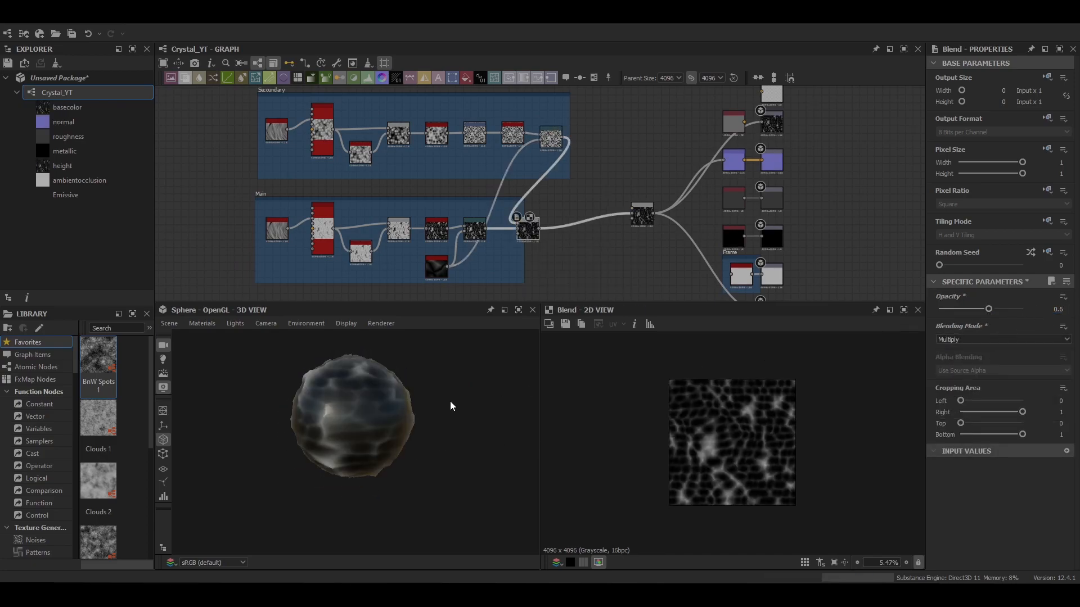
- Move the Secoundary and Main frames with their nodes away from the output nodes, keeping the Multiply Blend in Main
{"action": "left_click_drag", "start_coordinate": [376, 418], "coordinate": [367, 386]}
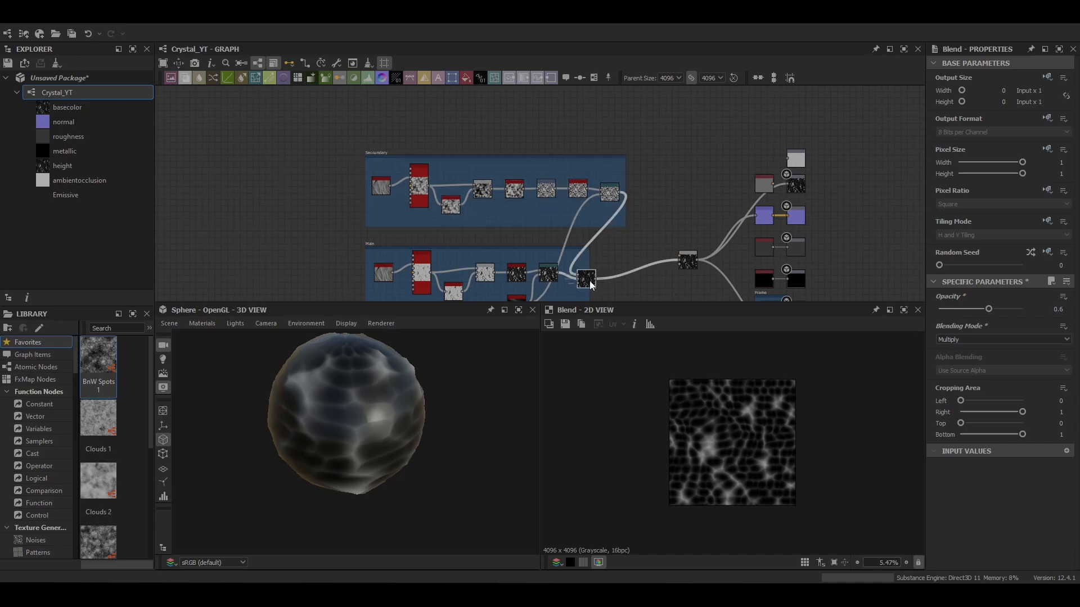
{"action": "left_click", "coordinate": [585, 264]}
{"action": "middle_click_drag", "start_coordinate": [506, 148], "coordinate": [419, 97]}
{"action": "left_click_drag", "start_coordinate": [416, 104], "coordinate": [247, 89]}
{"action": "left_click_drag", "start_coordinate": [356, 194], "coordinate": [191, 176]}
{"action": "middle_click_drag", "start_coordinate": [444, 206], "coordinate": [555, 215]}
- Insert a new Blend node between the Main frame's Multiply Blend and the final Blend
{"action": "mouse_move", "coordinate": [708, 221]}
{"action": "left_mouse_down"}
{"action": "mouse_move", "coordinate": [583, 227]}
{"action": "mouse_move", "coordinate": [708, 228]}
{"action": "left_mouse_up"}
{"action": "key", "text": "space"}
{"action": "type", "text": "blend"}
{"action": "key", "text": "Return"}
{"action": "middle_click_drag", "start_coordinate": [549, 227], "coordinate": [593, 235]}
{"action": "scroll", "coordinate": [579, 157], "scroll_direction": "up", "scroll_amount": 1}
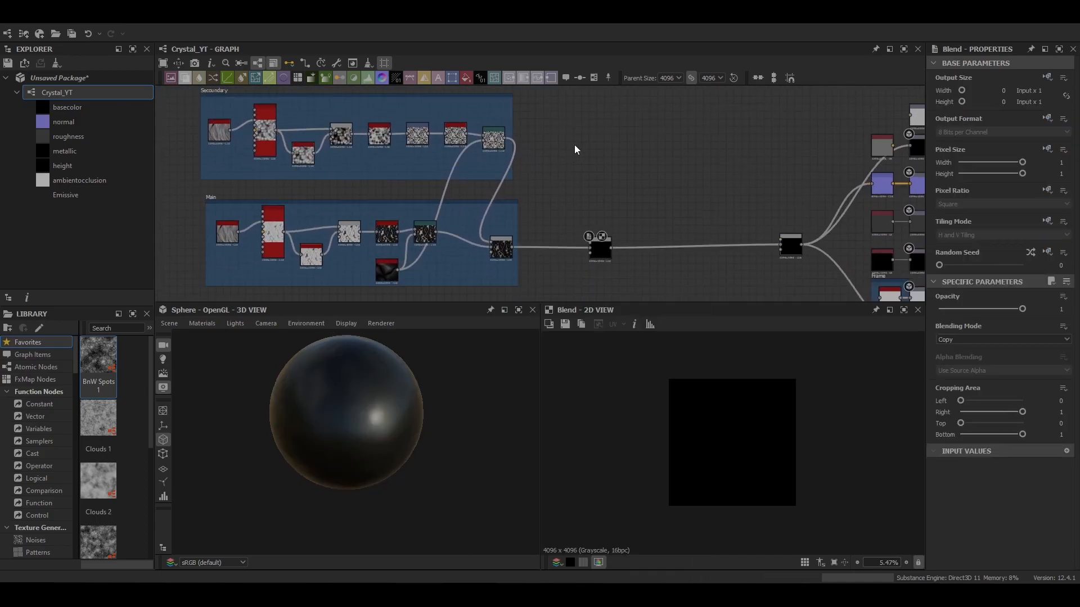
- Add a Normal node fed by the Main frame's Multiply Blend, with its intensity at 5
{"action": "key", "text": "space"}
{"action": "type", "text": "normal"}
{"action": "key", "text": "Return"}
{"action": "left_click_drag", "start_coordinate": [574, 152], "coordinate": [558, 145]}
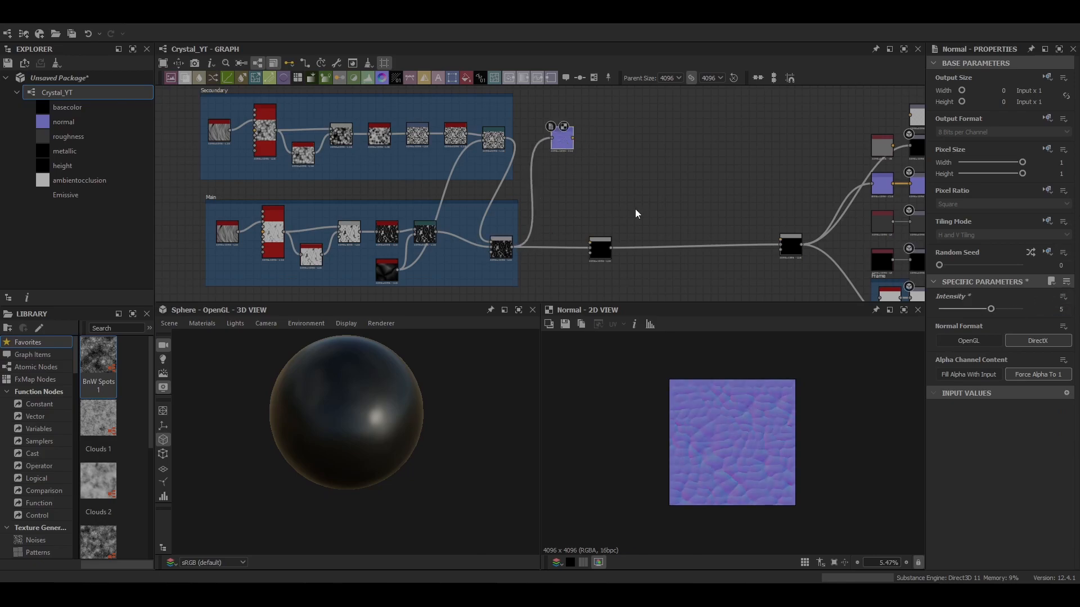
- Add a Curvature Smooth node after the new Normal node
{"action": "scroll", "coordinate": [567, 157], "scroll_direction": "up", "scroll_amount": 2}
{"action": "key", "text": "space"}
{"action": "type", "text": "cur"}
{"action": "key", "text": "Down"}
{"action": "key", "text": "Down"}
{"action": "key", "text": "Down"}
{"action": "key", "text": "Return"}
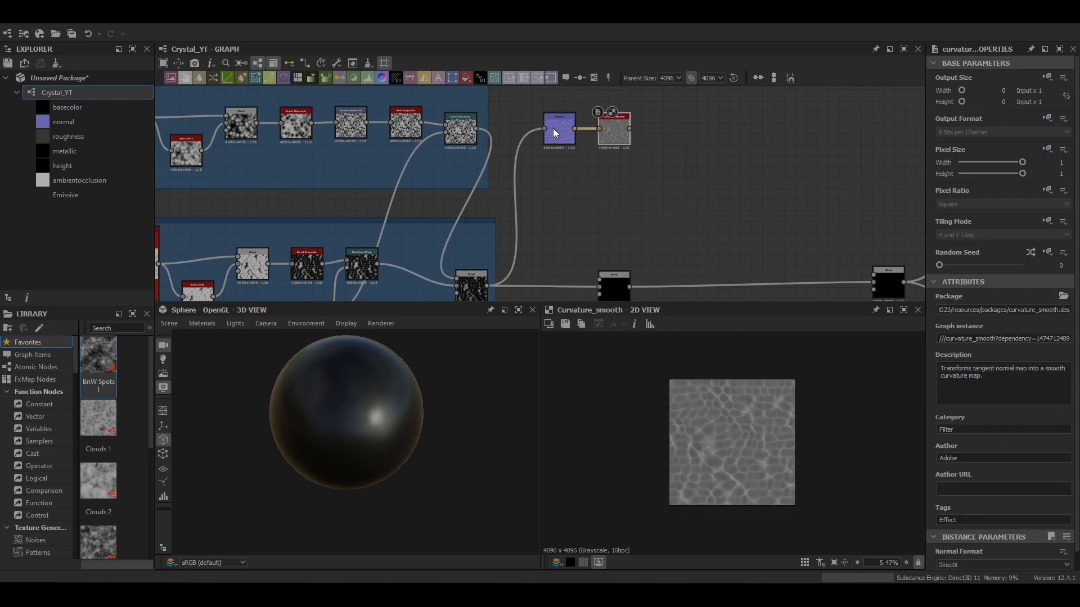
- Add a Blur node after the Curvature Smooth and set its intensity to 0.19
{"action": "key", "text": "space"}
{"action": "type", "text": "blur"}
{"action": "key", "text": "Return"}
{"action": "left_click", "coordinate": [1059, 308]}
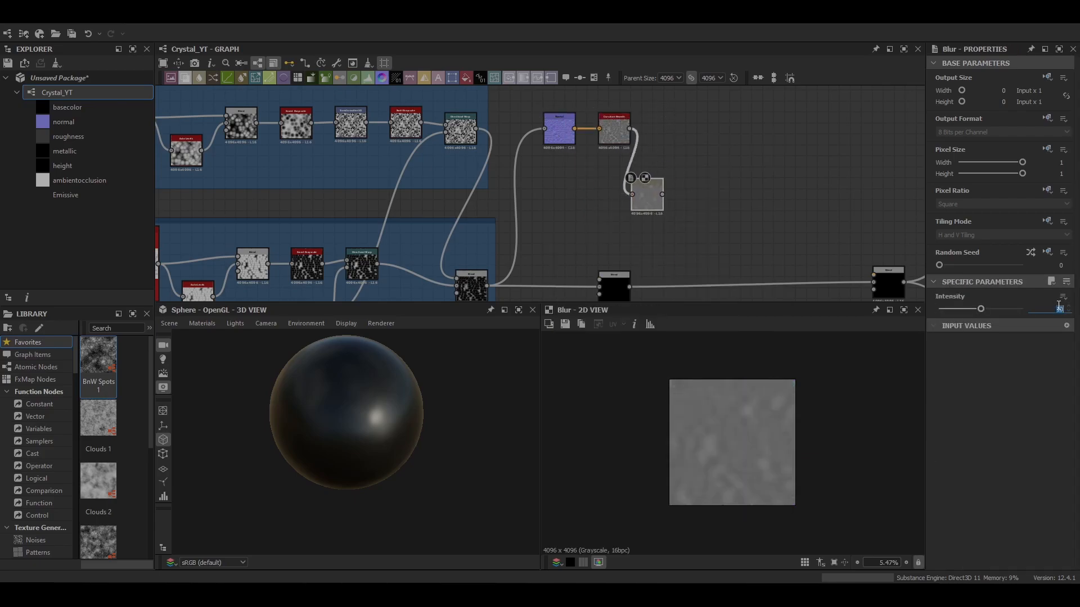
{"action": "left_click_drag", "start_coordinate": [981, 309], "coordinate": [943, 305]}
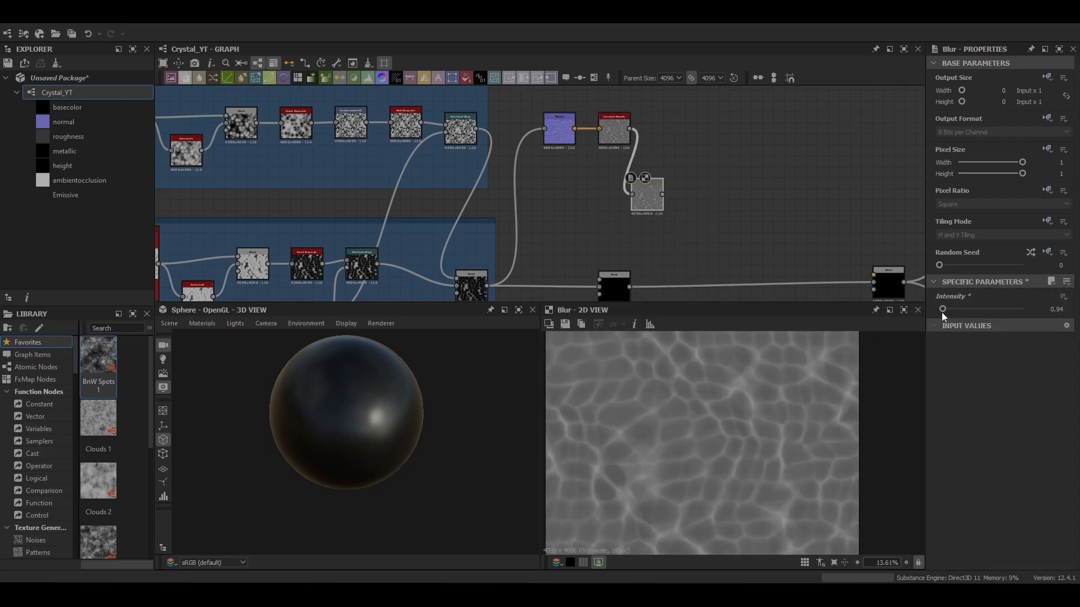
{"action": "left_click", "coordinate": [1059, 309]}
{"action": "type", "text": "0"}
{"action": "scroll", "coordinate": [761, 422], "scroll_direction": "down", "scroll_amount": 4}
- Connect the Blur to the newly inserted Blend's foreground, using Overlay mode at 0.25 opacity
{"action": "middle_click_drag", "start_coordinate": [654, 195], "coordinate": [480, 151]}
{"action": "left_click_drag", "start_coordinate": [487, 149], "coordinate": [425, 233]}
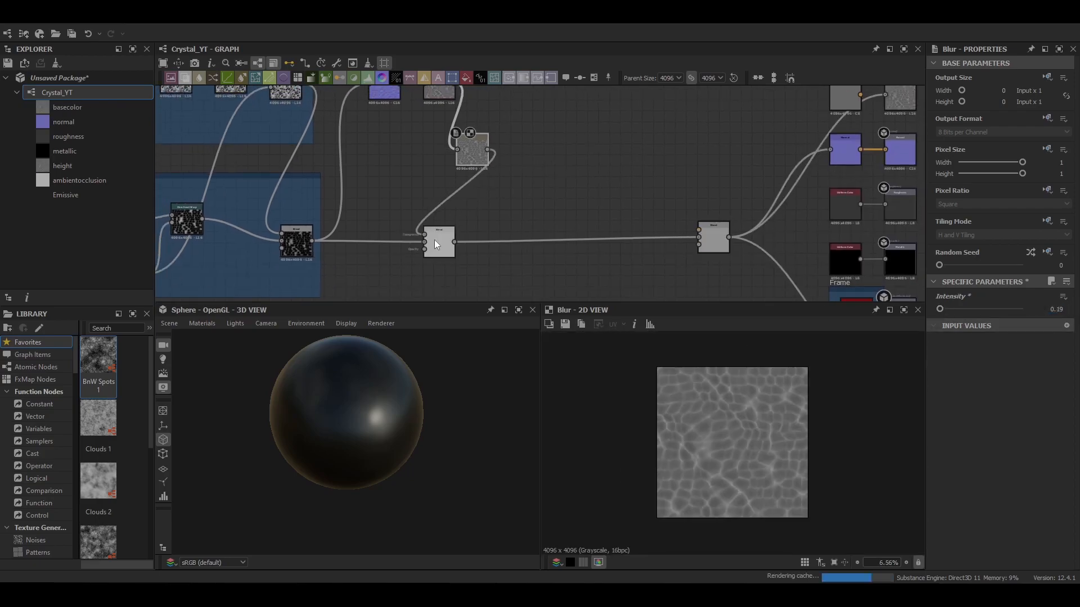
{"action": "double_click", "coordinate": [439, 242]}
{"action": "left_click", "coordinate": [951, 339]}
{"action": "left_click", "coordinate": [956, 400]}
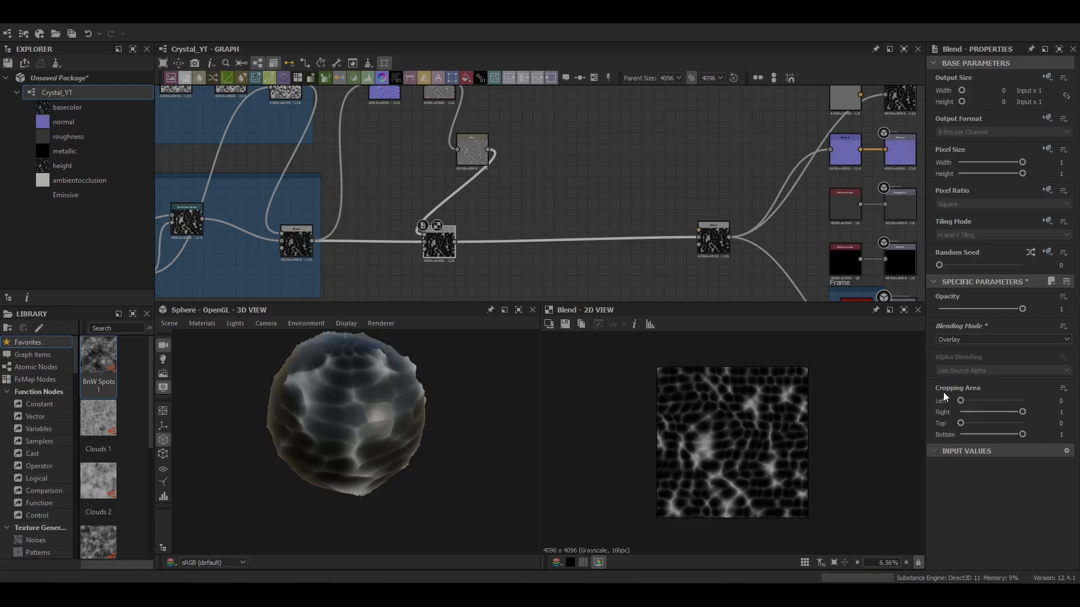
{"action": "left_click_drag", "start_coordinate": [1000, 309], "coordinate": [958, 310]}
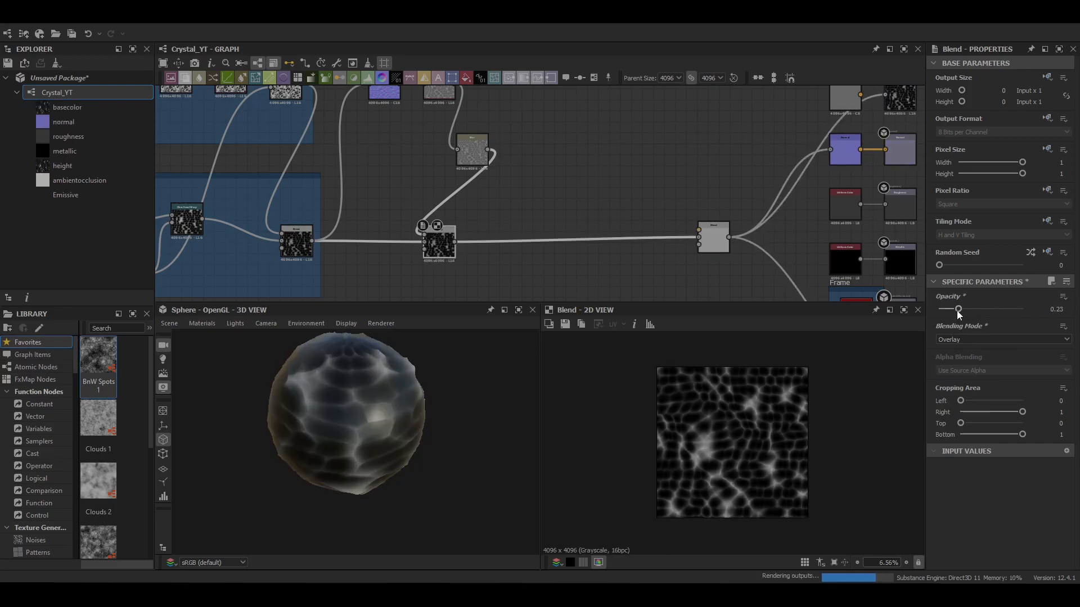
- Try another blending mode on the curvature Blend and return it to Overlay
{"action": "left_click_drag", "start_coordinate": [416, 394], "coordinate": [300, 408]}
{"action": "left_click", "coordinate": [953, 340]}
{"action": "left_click", "coordinate": [956, 350]}
{"action": "left_click", "coordinate": [957, 340]}
{"action": "left_click", "coordinate": [952, 400]}
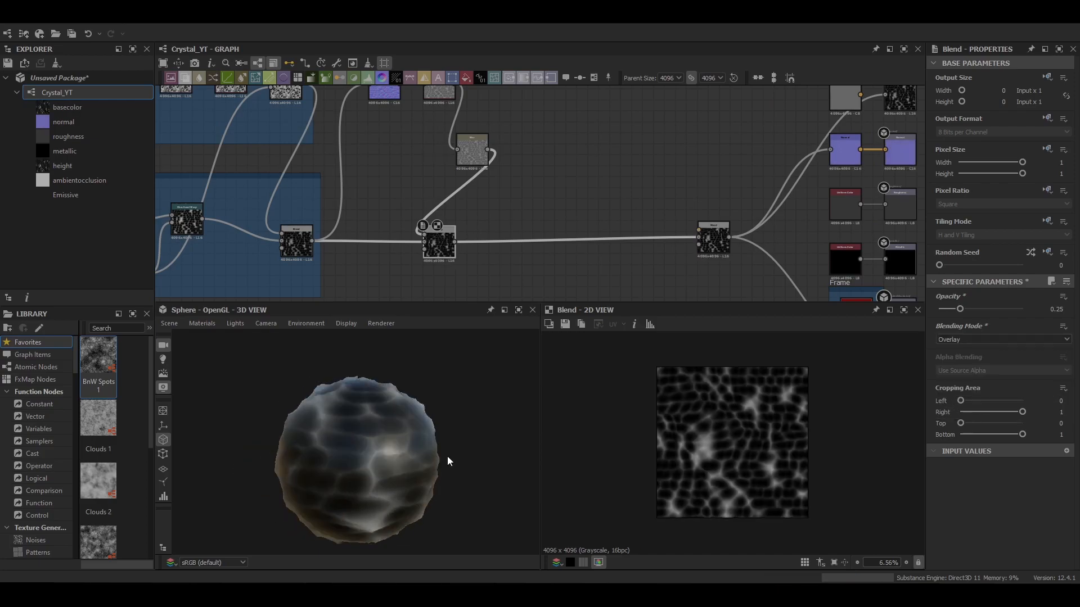
- Inspect the crystal surface up close, try a higher opacity on the Overlay Blend and undo it
{"action": "left_click_drag", "start_coordinate": [429, 455], "coordinate": [383, 436]}
{"action": "scroll", "coordinate": [394, 416], "scroll_direction": "up", "scroll_amount": 8}
{"action": "left_click_drag", "start_coordinate": [401, 399], "coordinate": [403, 423]}
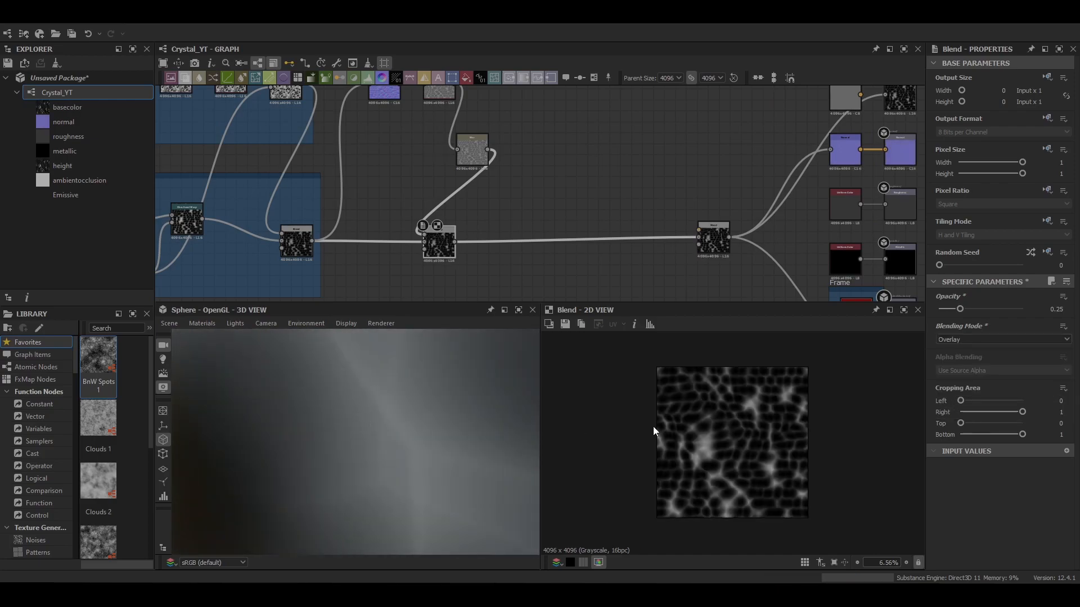
{"action": "scroll", "coordinate": [700, 435], "scroll_direction": "up", "scroll_amount": 10}
{"action": "left_click_drag", "start_coordinate": [960, 309], "coordinate": [986, 309]}
{"action": "key", "text": "ctrl+z"}
{"action": "scroll", "coordinate": [360, 422], "scroll_direction": "down", "scroll_amount": 5}
{"action": "scroll", "coordinate": [456, 242], "scroll_direction": "down", "scroll_amount": 3}
- Add a dot node off the Overlay Blend's output and enclose it in a red frame titled "HeightOut"
{"action": "middle_click_drag", "start_coordinate": [455, 242], "coordinate": [421, 133]}
{"action": "left_click", "coordinate": [409, 183]}
{"action": "left_click_drag", "start_coordinate": [419, 200], "coordinate": [419, 200], "text": "alt"}
{"action": "right_click", "coordinate": [422, 222]}
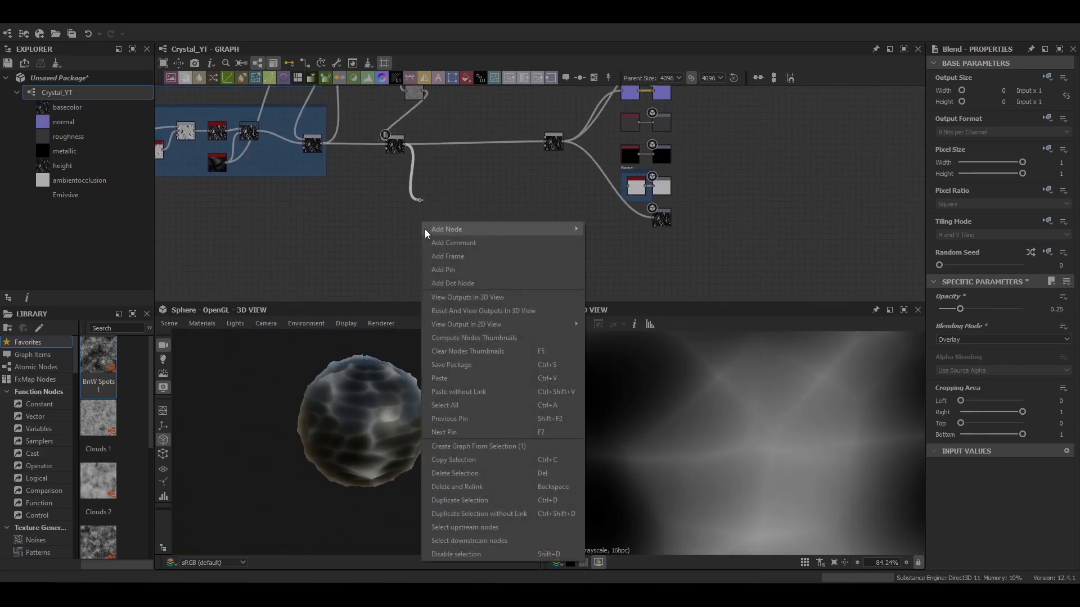
{"action": "left_click", "coordinate": [478, 256]}
{"action": "type", "text": "HeightOut"}
{"action": "left_click", "coordinate": [1052, 211]}
- Reconnect the height output and the HBAO node's input to the dot in the HeightOut frame
{"action": "scroll", "coordinate": [637, 204], "scroll_direction": "up", "scroll_amount": 3}
{"action": "left_click_drag", "start_coordinate": [665, 228], "coordinate": [263, 200]}
{"action": "left_click_drag", "start_coordinate": [621, 174], "coordinate": [270, 200]}
- Set the HBAO node's Height Depth to 0.56 and its Quality to 16 samples, and check the sphere
{"action": "double_click", "coordinate": [635, 179]}
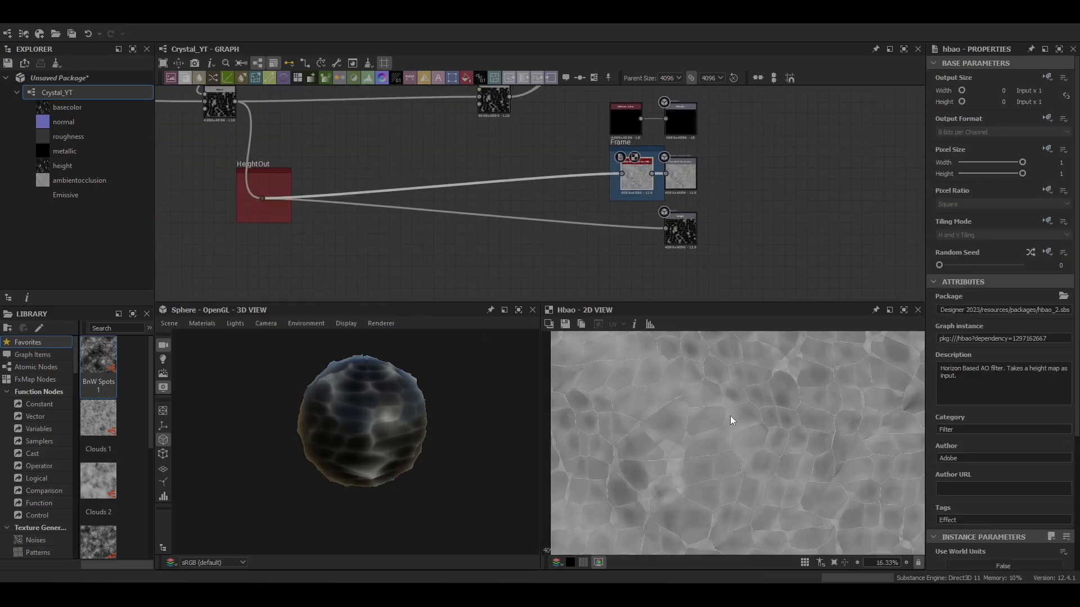
{"action": "scroll", "coordinate": [986, 412], "scroll_direction": "down", "scroll_amount": 5}
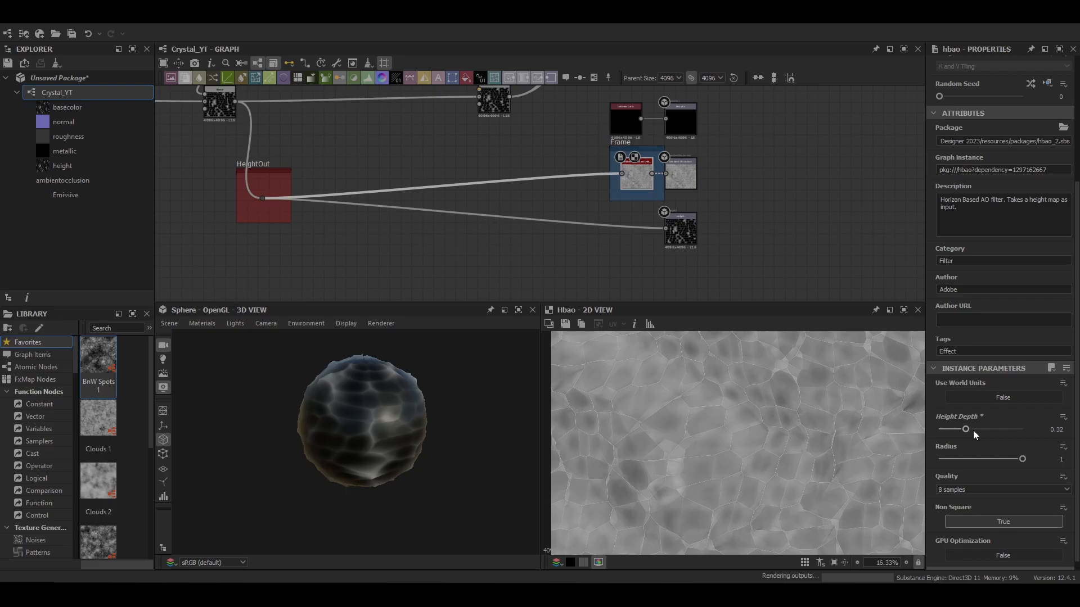
{"action": "left_click_drag", "start_coordinate": [968, 430], "coordinate": [986, 431]}
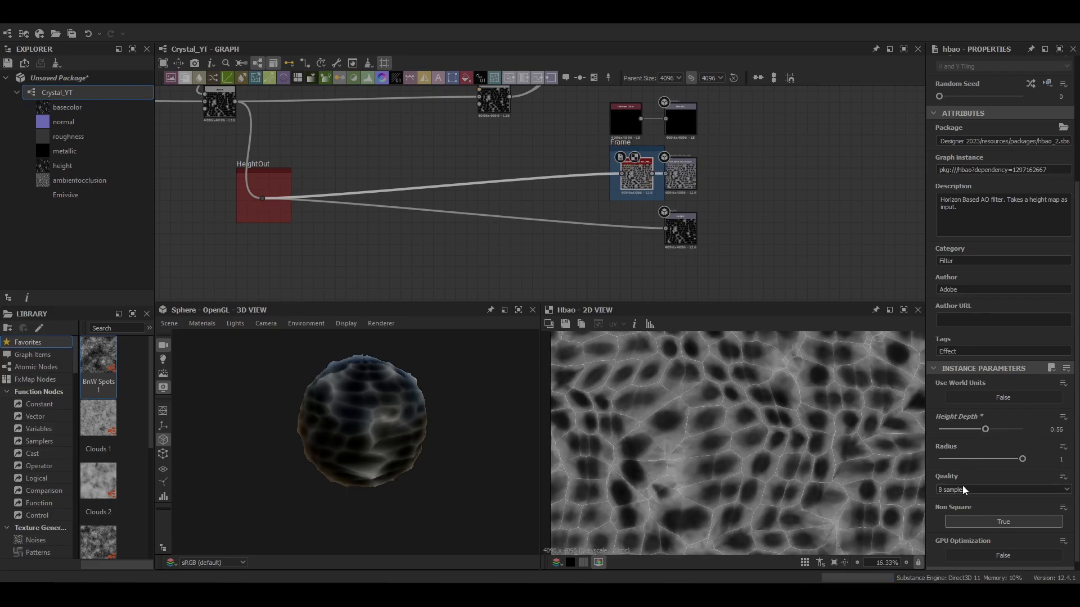
{"action": "scroll", "coordinate": [346, 441], "scroll_direction": "up", "scroll_amount": 5}
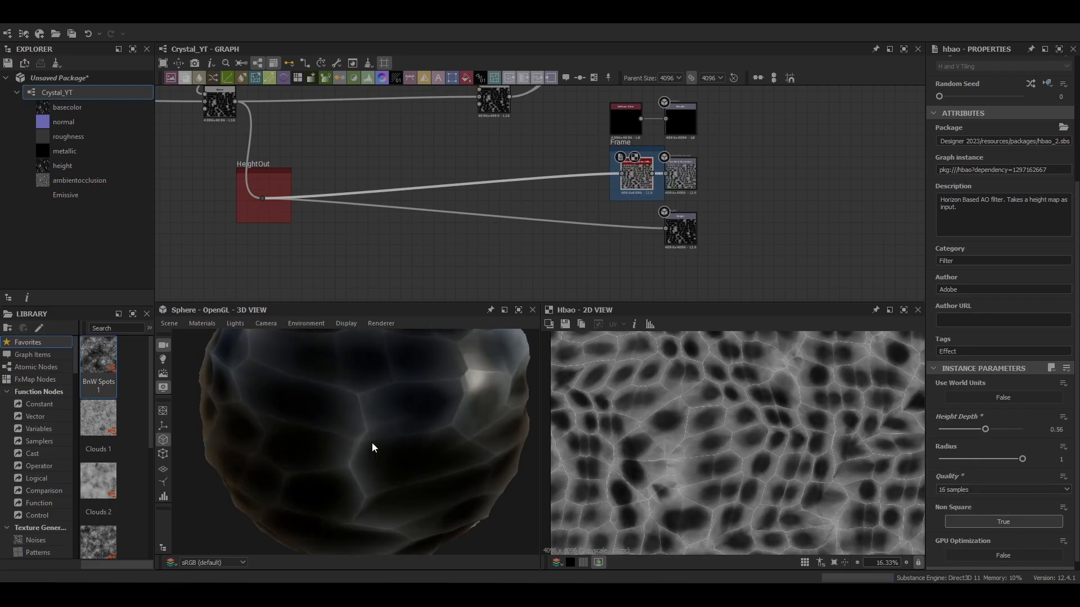
{"action": "scroll", "coordinate": [306, 460], "scroll_direction": "down", "scroll_amount": 8}
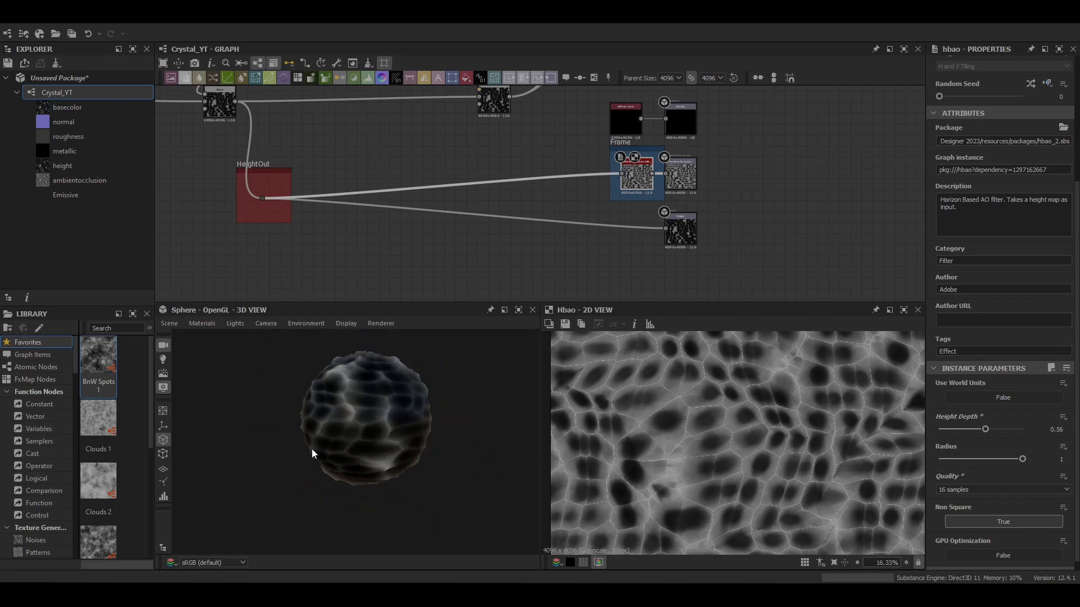
- Title the frame around the HBAO node "AO_Out" and color it red
{"action": "left_click", "coordinate": [625, 141]}
{"action": "left_click_drag", "start_coordinate": [964, 121], "coordinate": [905, 119]}
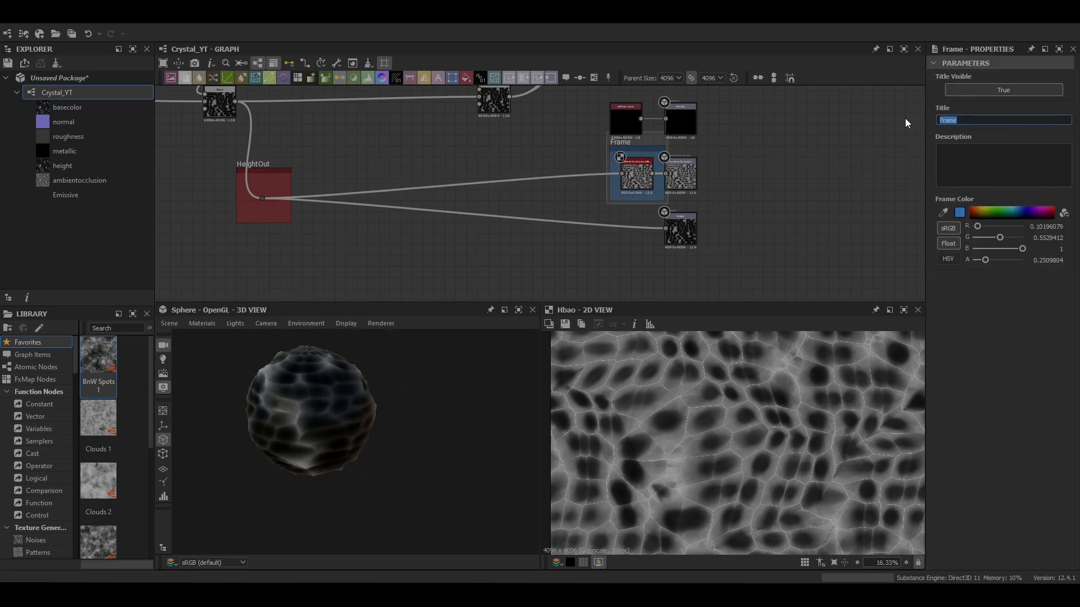
{"action": "type", "text": "AO "}
{"action": "type", "text": "Out"}
{"action": "key", "text": "Return"}
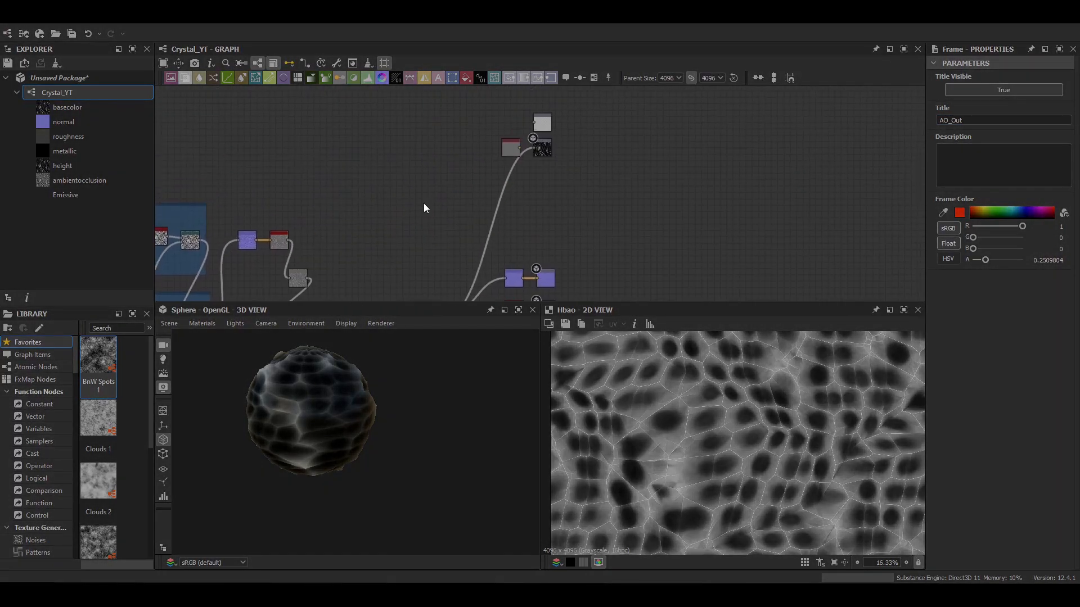
- Move the normal and curvature nodes up toward the base color output's row and add an HSL node after them
{"action": "scroll", "coordinate": [487, 179], "scroll_direction": "down", "scroll_amount": 1}
{"action": "middle_click_drag", "start_coordinate": [487, 180], "coordinate": [565, 165]}
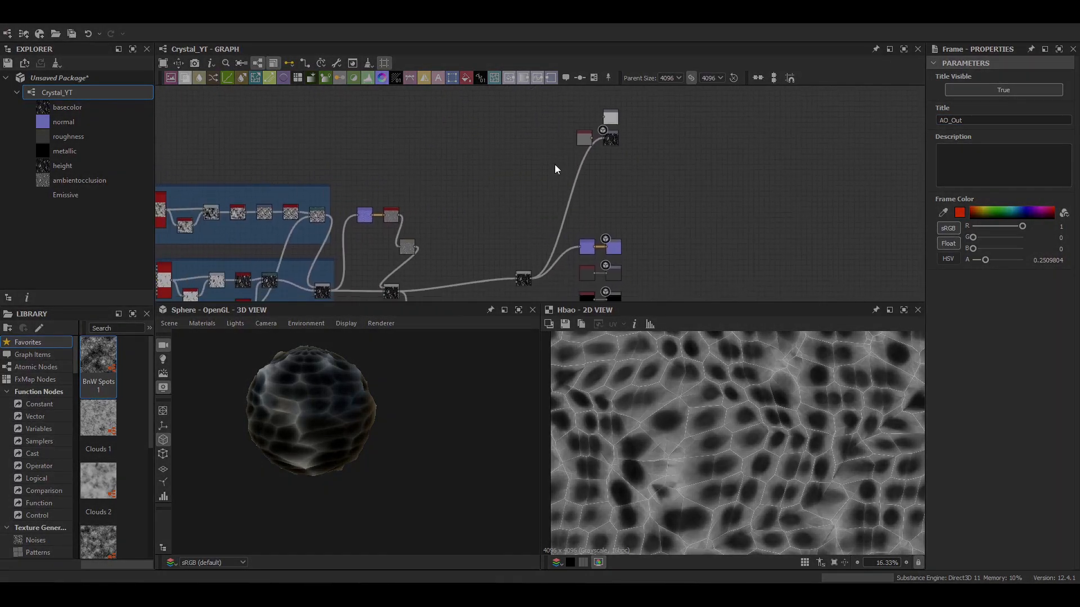
{"action": "left_click", "coordinate": [405, 143]}
{"action": "middle_click_drag", "start_coordinate": [405, 142], "coordinate": [426, 188]}
{"action": "scroll", "coordinate": [416, 197], "scroll_direction": "up", "scroll_amount": 2}
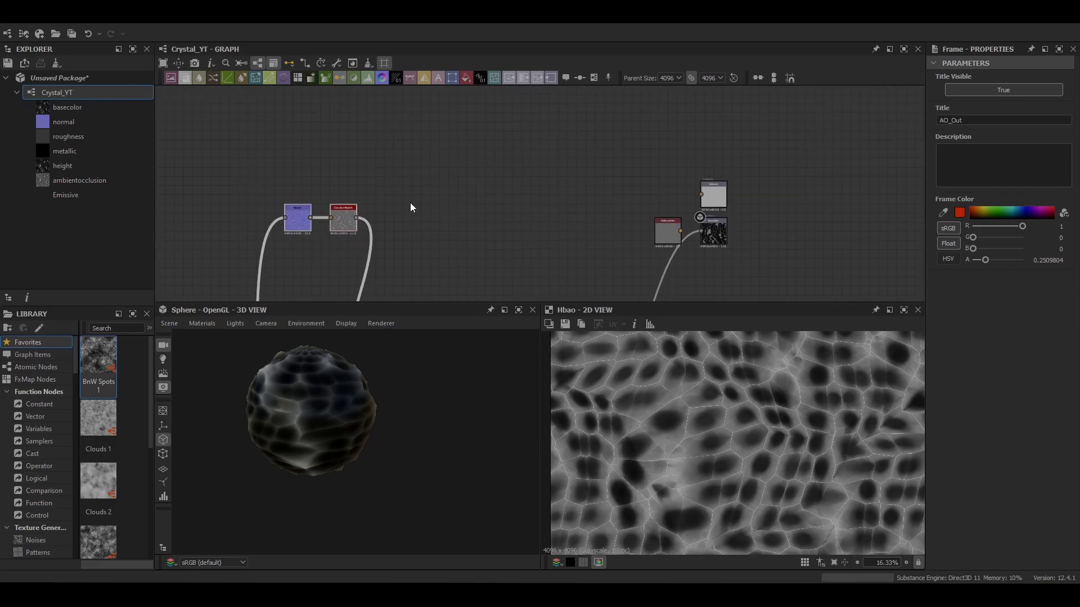
{"action": "key", "text": "space"}
{"action": "type", "text": "hsl"}
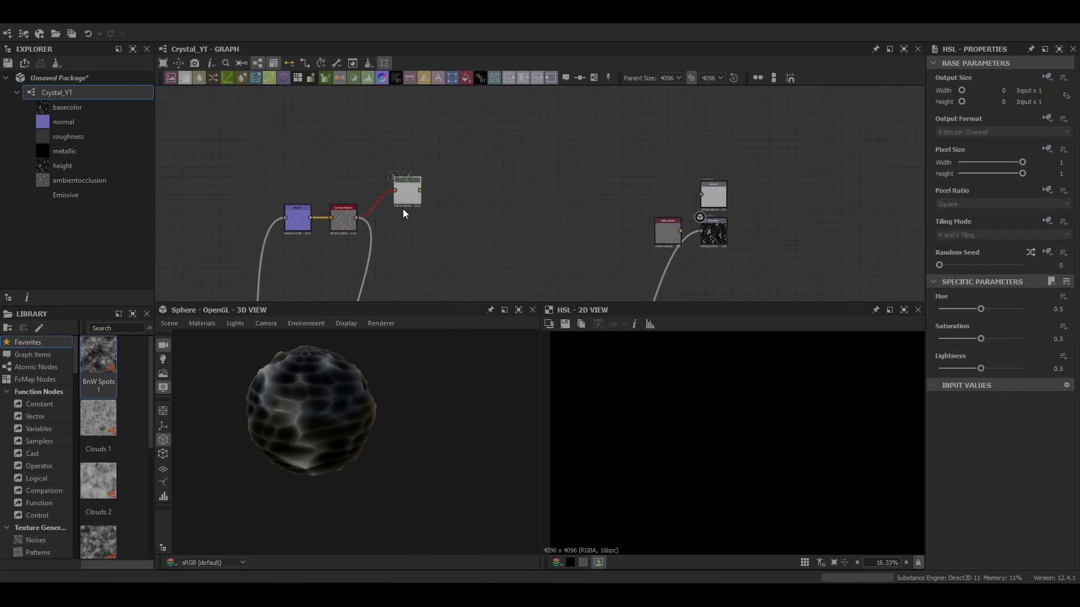
- Insert a Gradient Map after the curvature node and feed it into the HSL node and a second HSL node
{"action": "right_click", "coordinate": [390, 197]}
{"action": "left_click", "coordinate": [410, 219]}
{"action": "double_click", "coordinate": [426, 188]}
{"action": "left_click_drag", "start_coordinate": [452, 180], "coordinate": [457, 181]}
{"action": "type", "text": "hsl"}
{"action": "key", "text": "Return"}
{"action": "left_click_drag", "start_coordinate": [397, 201], "coordinate": [445, 226]}
- Set the first HSL node to Hue 1 and Saturation 0.67, and the second to Hue 0.29 and Saturation 0.65
{"action": "left_click", "coordinate": [444, 183]}
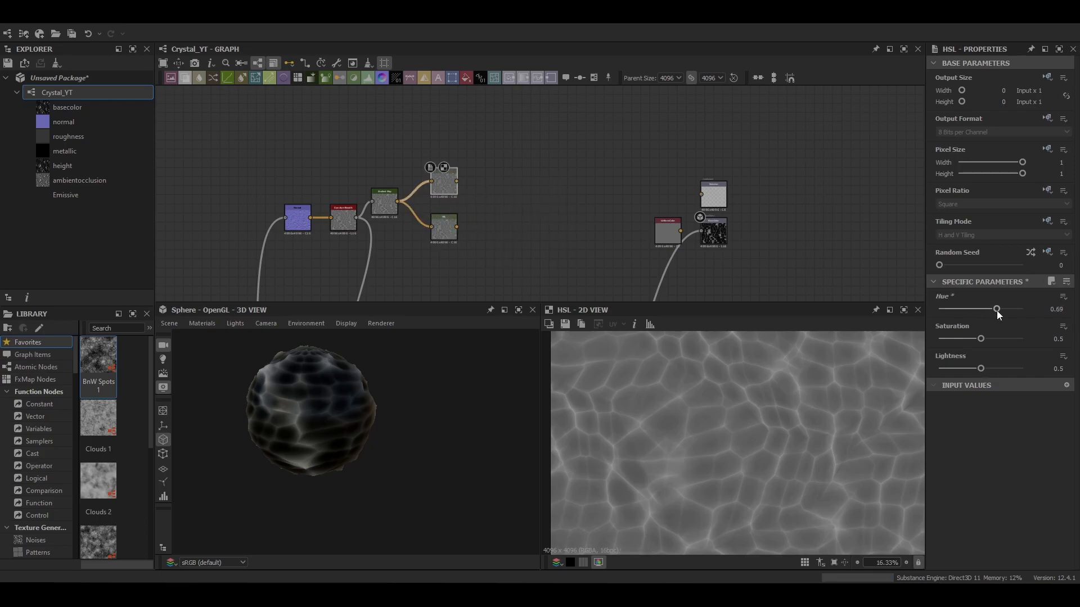
{"action": "left_click_drag", "start_coordinate": [979, 339], "coordinate": [997, 347]}
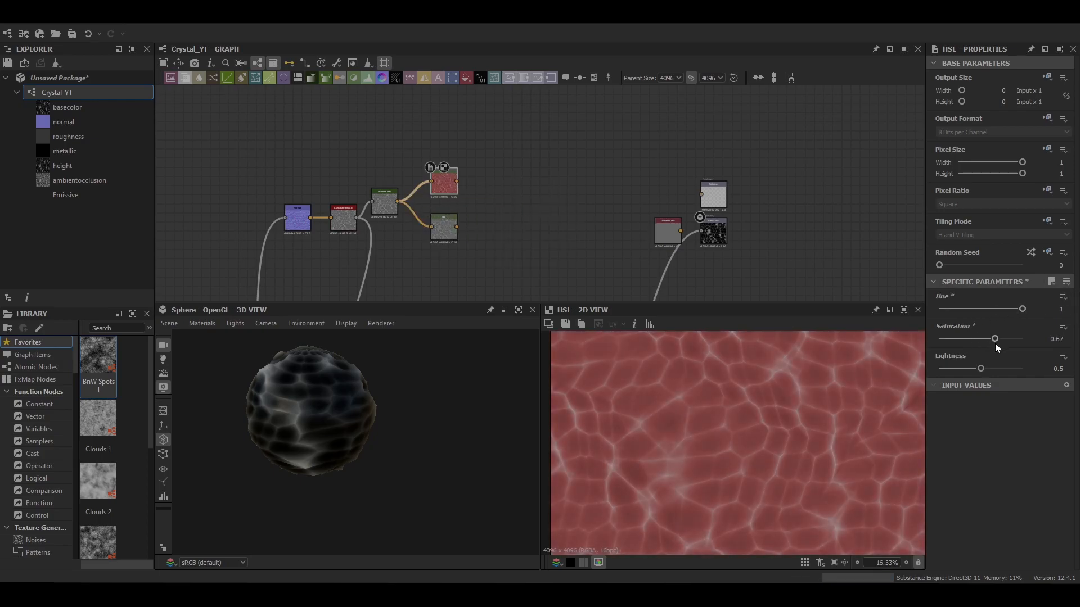
{"action": "middle_click_drag", "start_coordinate": [447, 230], "coordinate": [411, 185]}
{"action": "left_click", "coordinate": [409, 182]}
{"action": "mouse_move", "coordinate": [980, 309]}
{"action": "left_mouse_down"}
{"action": "mouse_move", "coordinate": [992, 339]}
{"action": "mouse_move", "coordinate": [962, 311]}
{"action": "left_mouse_up"}
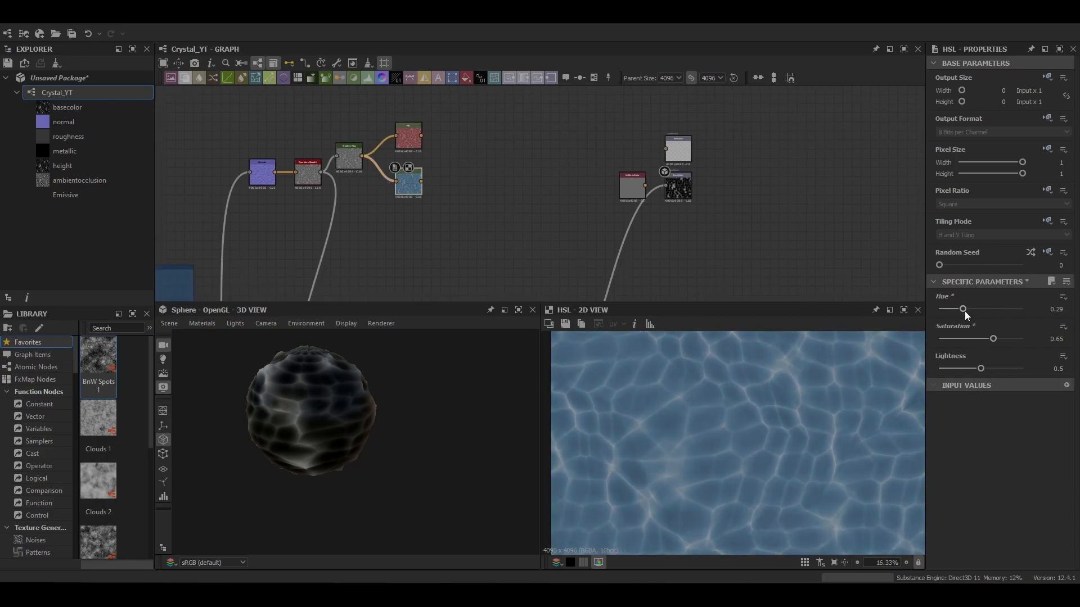
- Combine the red and blue HSL outputs in a Blend node set to Add Sub with Opacity 0.57
{"action": "middle_click_drag", "start_coordinate": [454, 176], "coordinate": [361, 212]}
{"action": "left_click", "coordinate": [364, 207]}
{"action": "key", "text": "space"}
{"action": "left_click", "coordinate": [389, 198]}
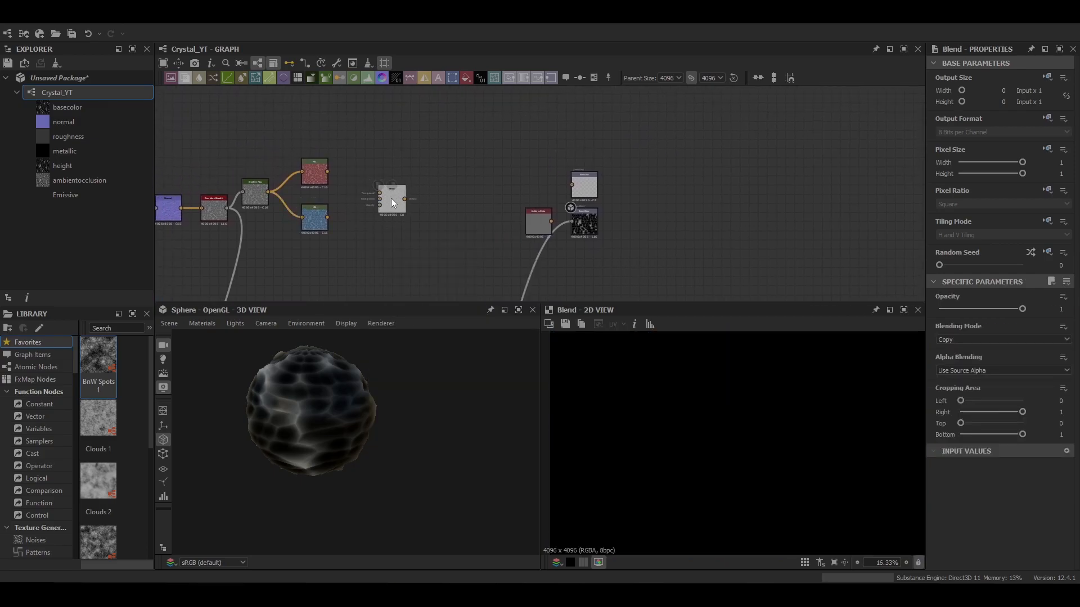
{"action": "left_click_drag", "start_coordinate": [376, 200], "coordinate": [327, 217]}
{"action": "left_click", "coordinate": [978, 340]}
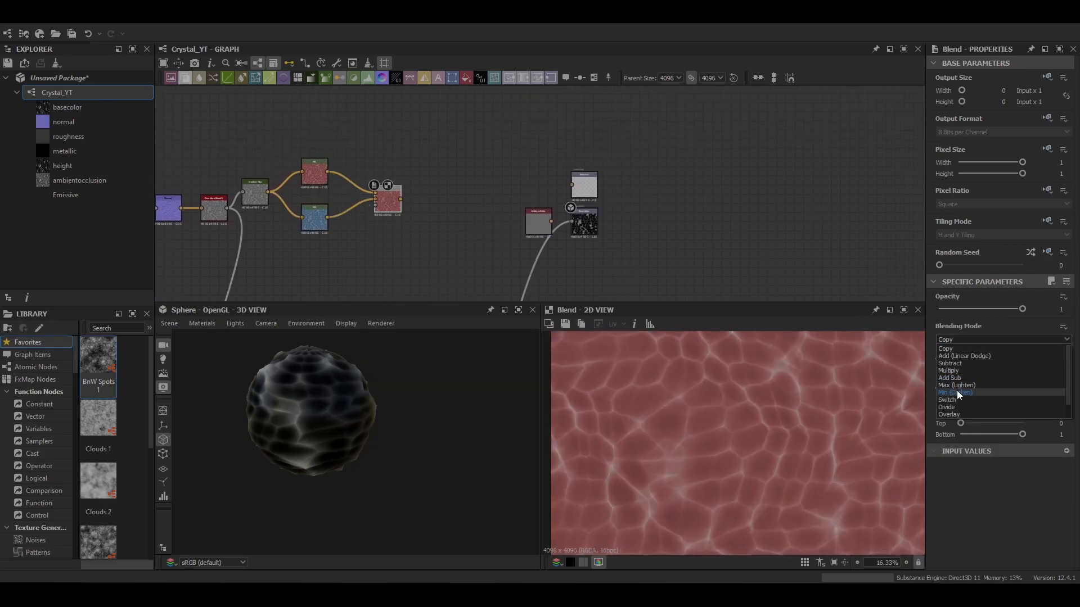
{"action": "left_click", "coordinate": [953, 378]}
{"action": "left_click_drag", "start_coordinate": [1023, 309], "coordinate": [987, 309]}
{"action": "key", "text": "f"}
{"action": "scroll", "coordinate": [756, 430], "scroll_direction": "up", "scroll_amount": 4}
{"action": "key", "text": "f"}
- Connect the color Blend to the base color output, check the sphere, and insert a second Blend node on that link
{"action": "middle_click_drag", "start_coordinate": [382, 210], "coordinate": [445, 179]}
{"action": "left_click_drag", "start_coordinate": [446, 179], "coordinate": [437, 179]}
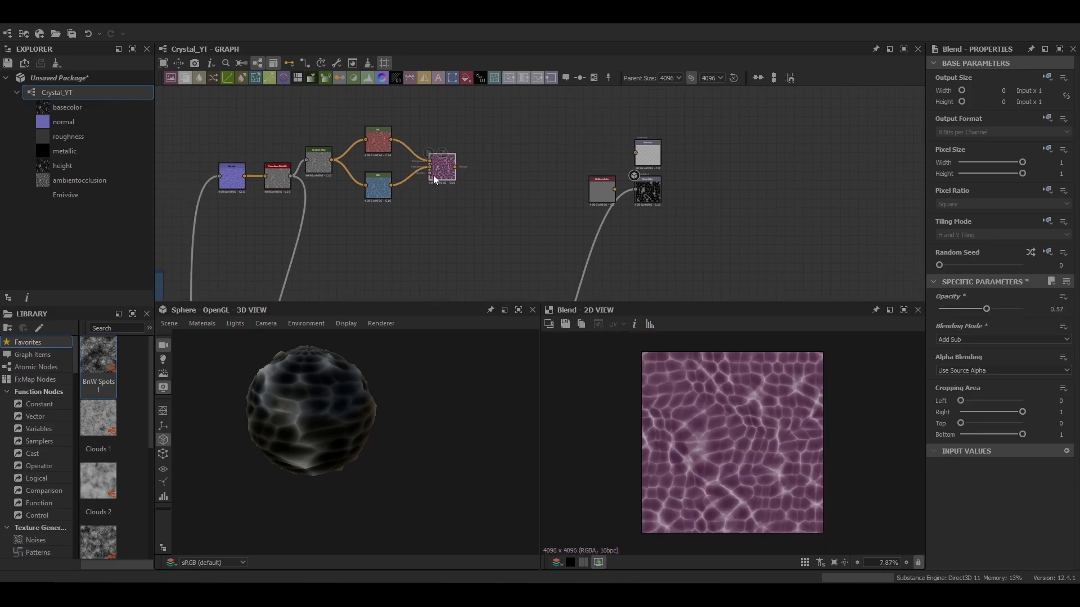
{"action": "left_click_drag", "start_coordinate": [640, 190], "coordinate": [639, 190]}
{"action": "scroll", "coordinate": [373, 419], "scroll_direction": "up", "scroll_amount": 4}
{"action": "left_click_drag", "start_coordinate": [385, 387], "coordinate": [366, 399]}
{"action": "scroll", "coordinate": [298, 437], "scroll_direction": "down", "scroll_amount": 3}
{"action": "scroll", "coordinate": [371, 393], "scroll_direction": "down", "scroll_amount": 2}
{"action": "right_click", "coordinate": [520, 172]}
{"action": "left_click", "coordinate": [541, 180]}
{"action": "left_click_drag", "start_coordinate": [541, 180], "coordinate": [523, 173]}
- Add a frame titled "Spots" above the color nodes and place a Gaussian Spots 1 node in it
{"action": "middle_click_drag", "start_coordinate": [392, 174], "coordinate": [472, 280]}
{"action": "scroll", "coordinate": [472, 281], "scroll_direction": "down", "scroll_amount": 3}
{"action": "right_click", "coordinate": [316, 148]}
{"action": "left_click", "coordinate": [350, 183]}
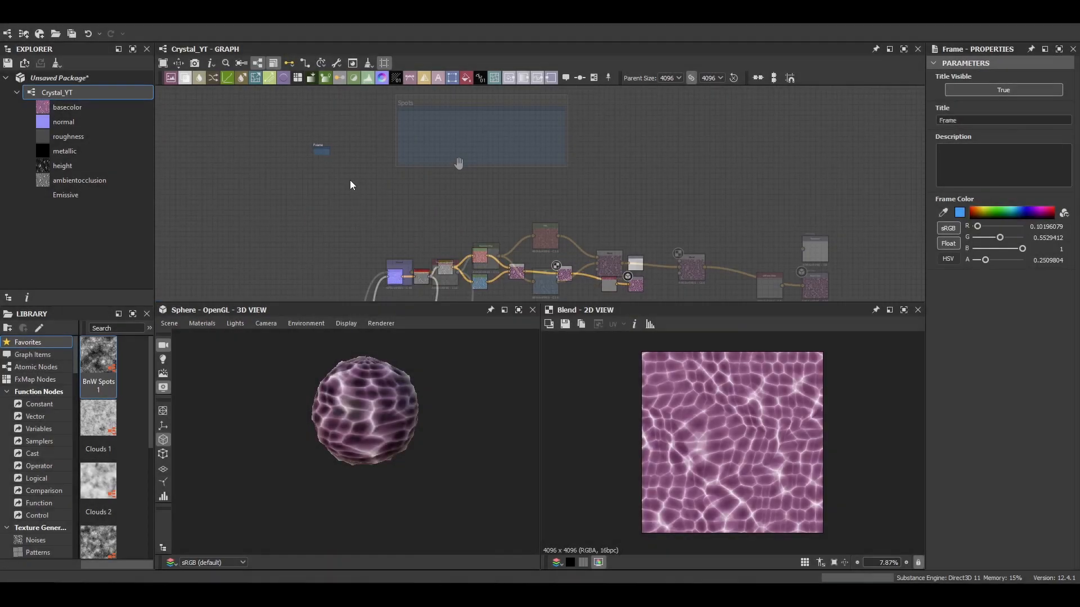
{"action": "key", "text": "space"}
{"action": "type", "text": "ga"}
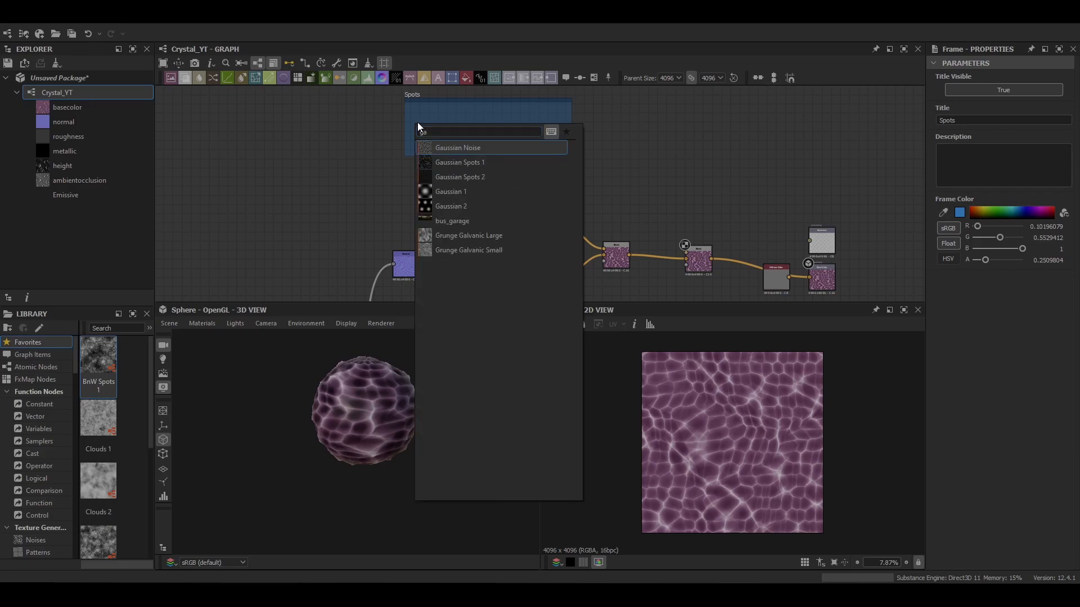
{"action": "key", "text": "Return"}
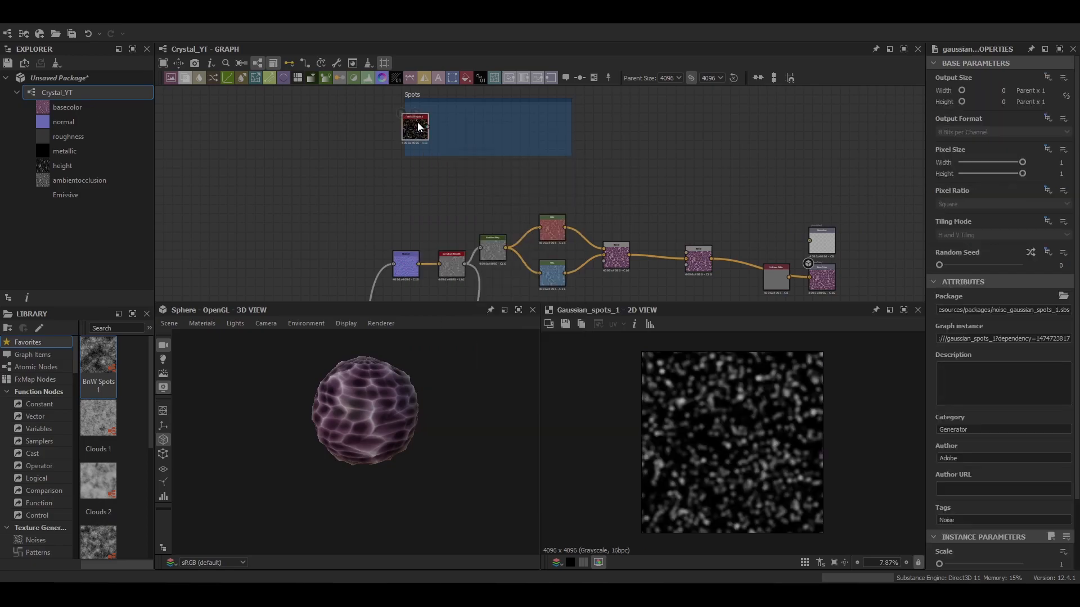
- Add an Invert Grayscale node to the Spots frame and feed it from the Main frame's last blend
{"action": "left_click", "coordinate": [430, 157]}
{"action": "middle_click_drag", "start_coordinate": [430, 157], "coordinate": [438, 146]}
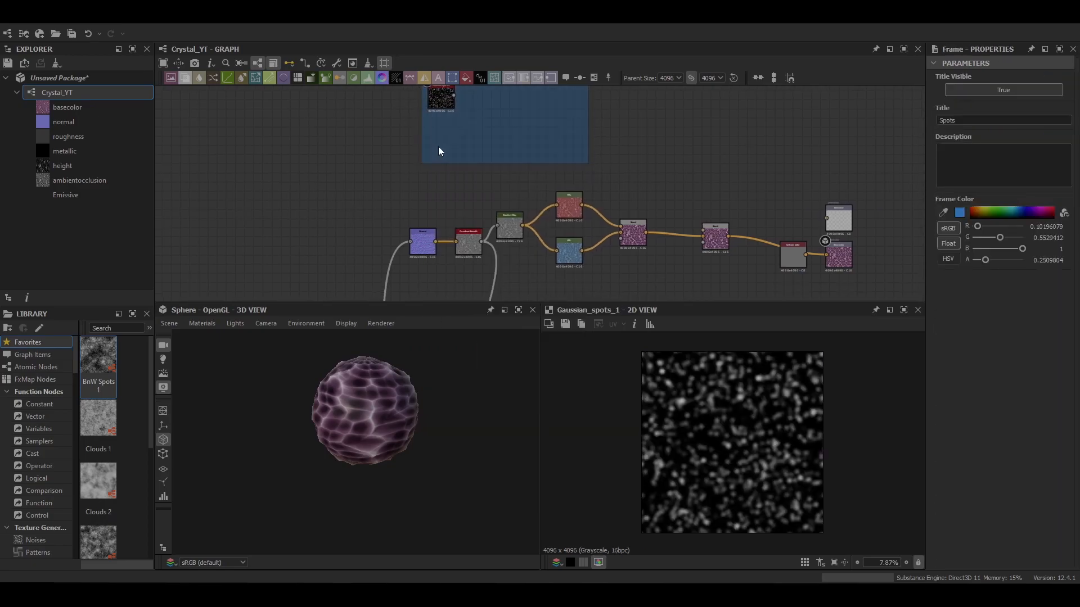
{"action": "key", "text": "space"}
{"action": "type", "text": "inver"}
{"action": "left_click", "coordinate": [461, 185]}
{"action": "scroll", "coordinate": [483, 110], "scroll_direction": "down", "scroll_amount": 3}
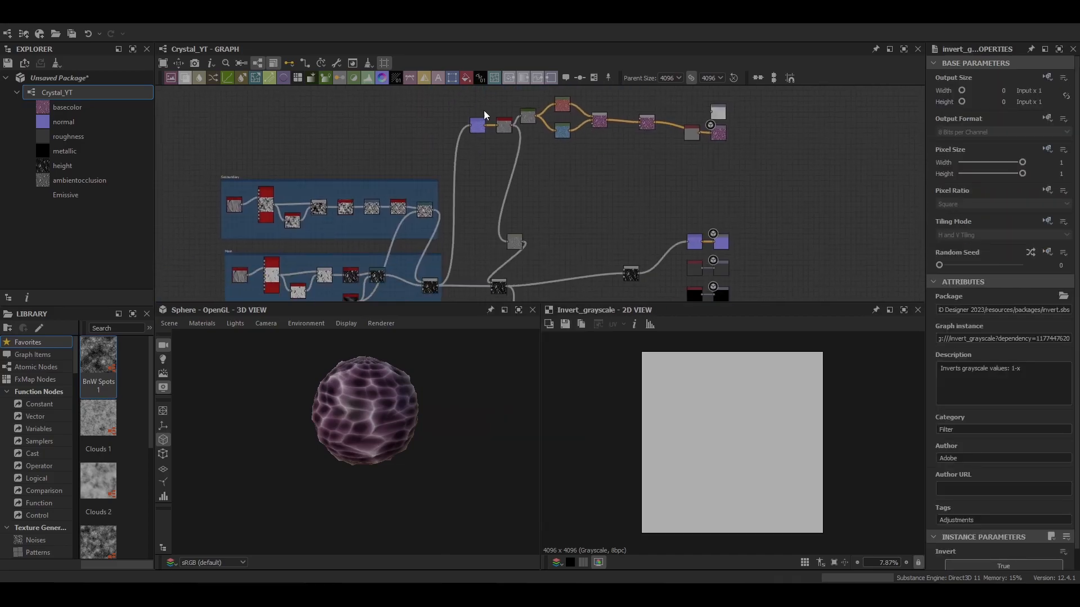
{"action": "scroll", "coordinate": [489, 198], "scroll_direction": "down", "scroll_amount": 1}
{"action": "middle_click_drag", "start_coordinate": [489, 198], "coordinate": [423, 180]}
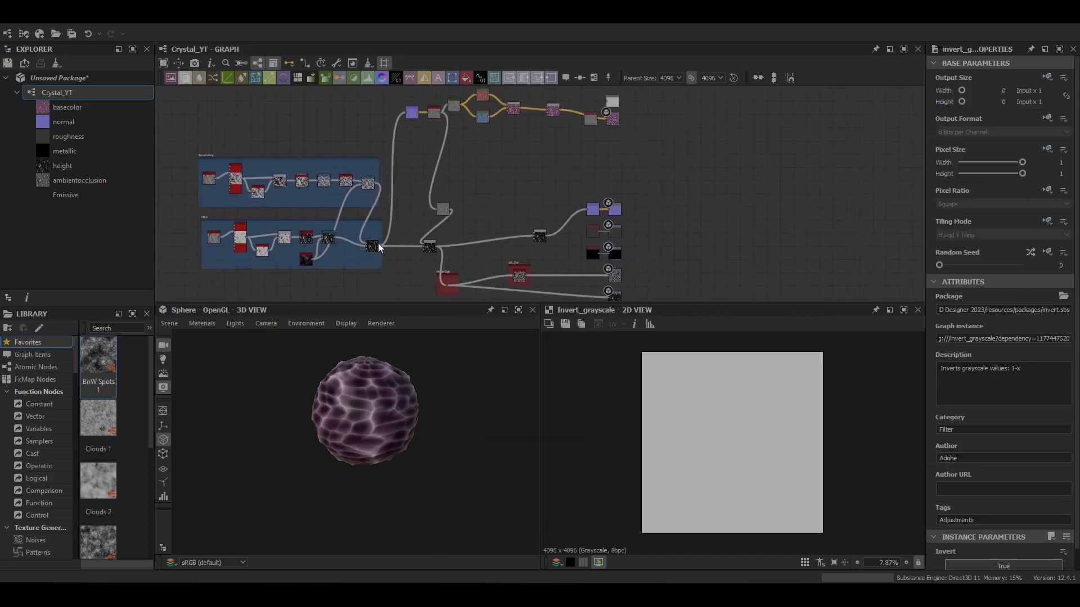
{"action": "middle_click_drag", "start_coordinate": [379, 241], "coordinate": [371, 271]}
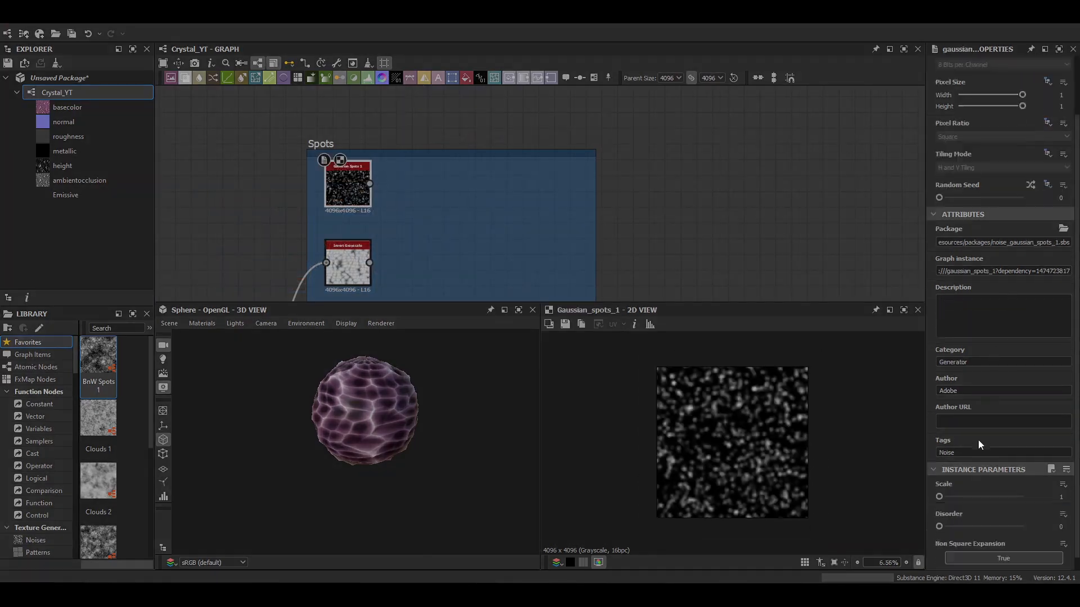
- Set the Gaussian Spots 1 node's Scale to 14 and its Disorder to 0.49
{"action": "left_click_drag", "start_coordinate": [976, 484], "coordinate": [1010, 488]}
{"action": "scroll", "coordinate": [759, 447], "scroll_direction": "up", "scroll_amount": 1}
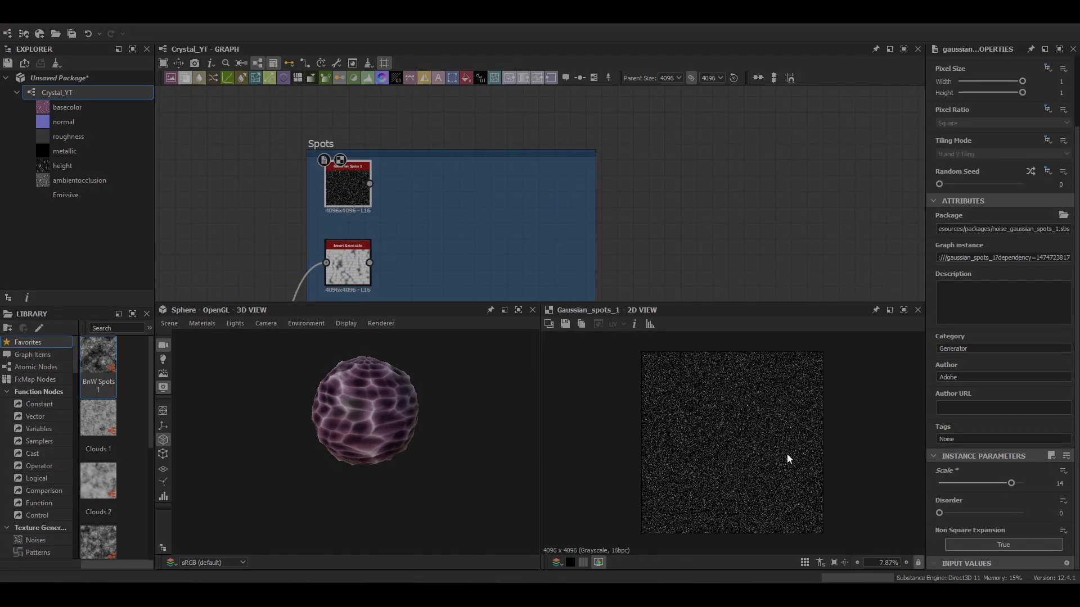
{"action": "left_click_drag", "start_coordinate": [940, 512], "coordinate": [980, 513]}
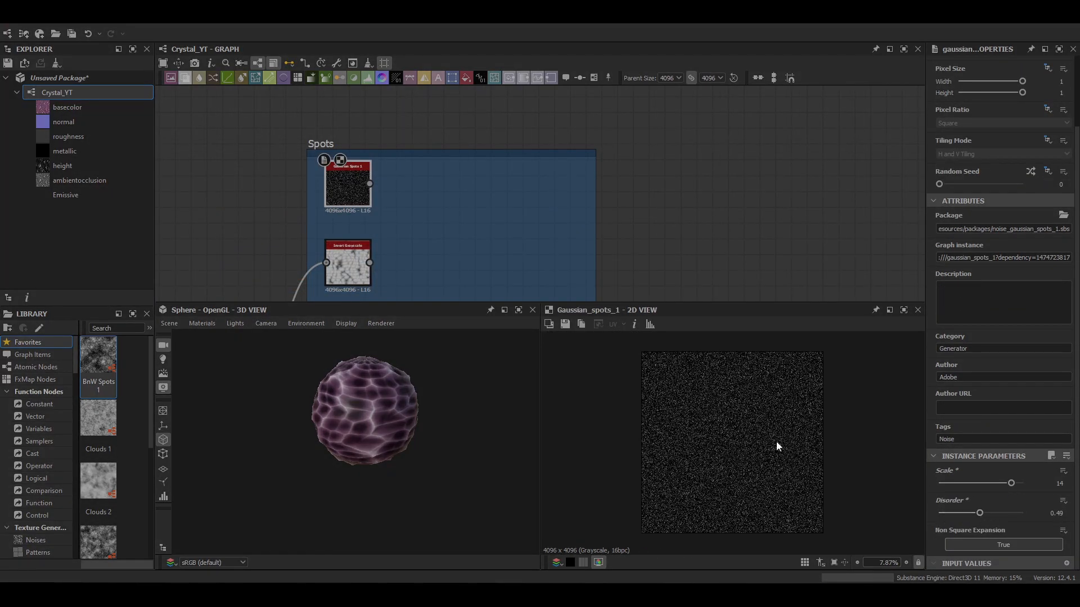
- Add a Directional Warp node with Gaussian Spots 1 as its input and Invert Grayscale as its intensity input
{"action": "middle_click_drag", "start_coordinate": [477, 211], "coordinate": [432, 198]}
{"action": "key", "text": "space"}
{"action": "type", "text": "directional"}
{"action": "left_click", "coordinate": [446, 217]}
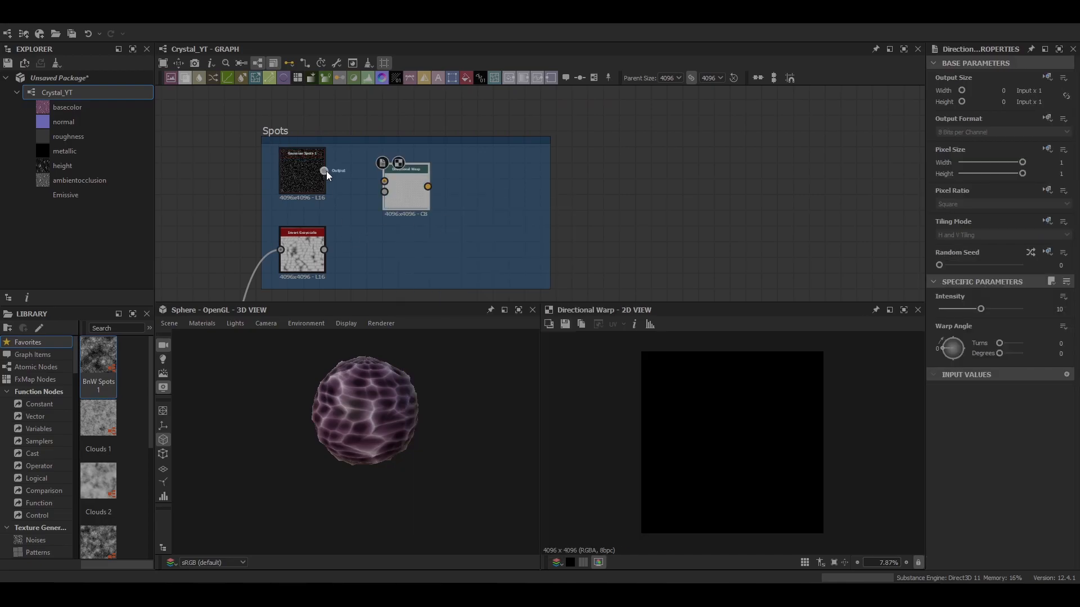
{"action": "left_click_drag", "start_coordinate": [324, 249], "coordinate": [408, 191]}
- Set the Directional Warp's angle to 140.76 degrees and its Intensity to 2.26
{"action": "left_click", "coordinate": [961, 340]}
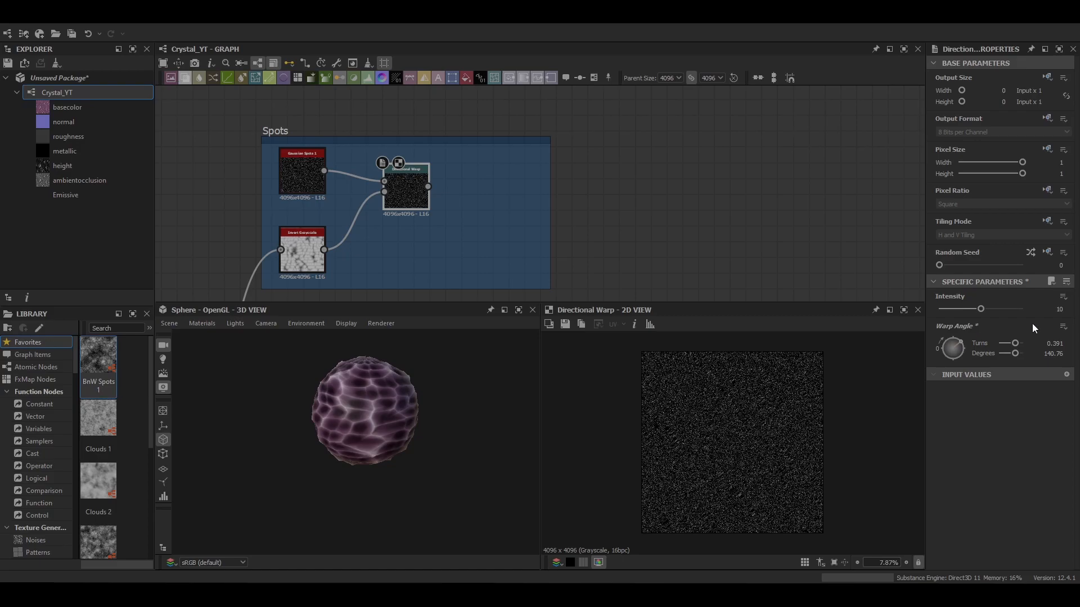
{"action": "left_click_drag", "start_coordinate": [981, 309], "coordinate": [950, 309]}
{"action": "left_click", "coordinate": [1050, 310]}
{"action": "type", "text": "2.26"}
{"action": "key", "text": "Return"}
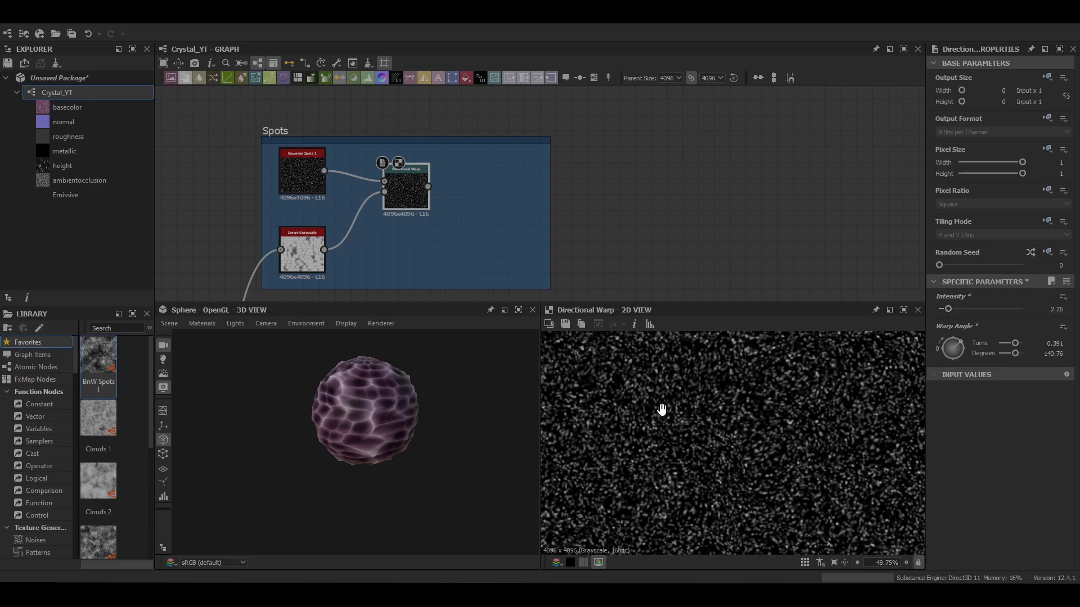
- Add a Curve node after the Directional Warp and reshape its luminance with a shadow point and a highlight point at about 0.73, 0.50
{"action": "key", "text": "space"}
{"action": "type", "text": "cu"}
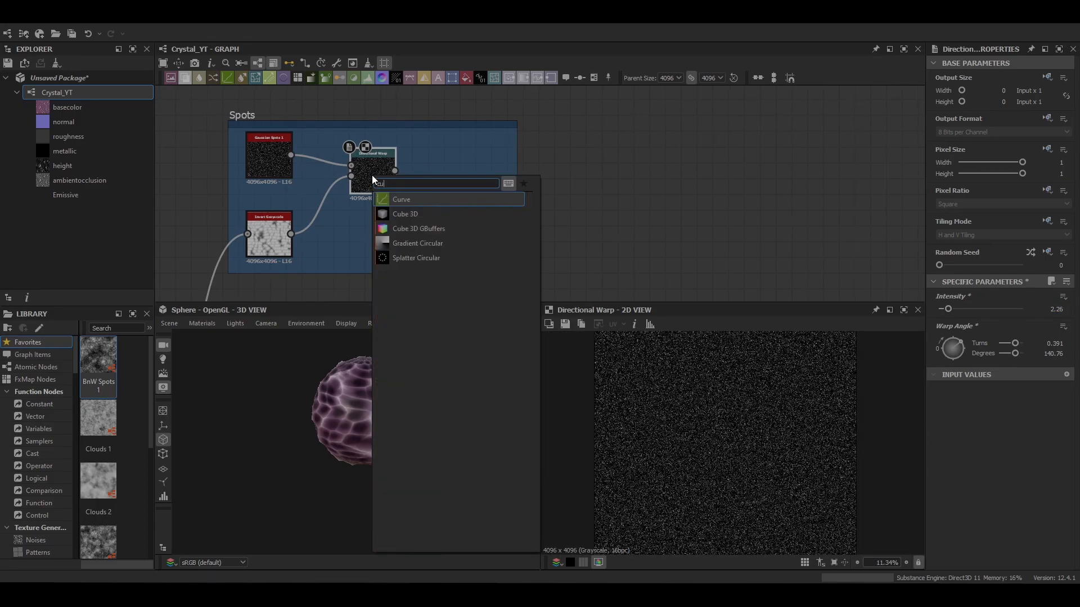
{"action": "left_click", "coordinate": [396, 199]}
{"action": "left_click", "coordinate": [988, 453]}
{"action": "scroll", "coordinate": [747, 444], "scroll_direction": "up", "scroll_amount": 7}
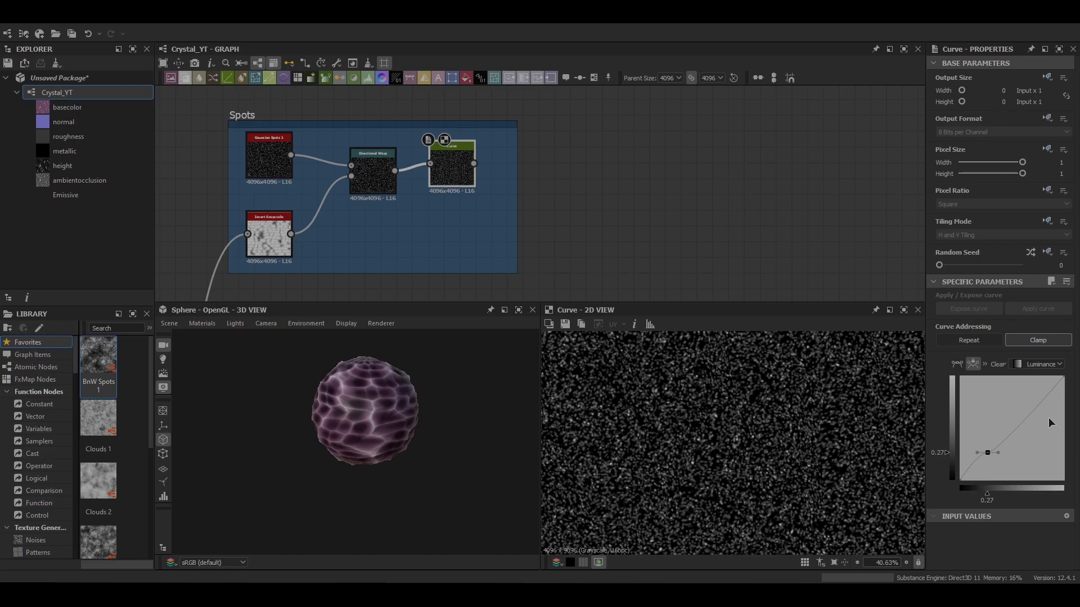
{"action": "left_click_drag", "start_coordinate": [1038, 403], "coordinate": [1047, 423]}
{"action": "left_click_drag", "start_coordinate": [988, 452], "coordinate": [998, 463]}
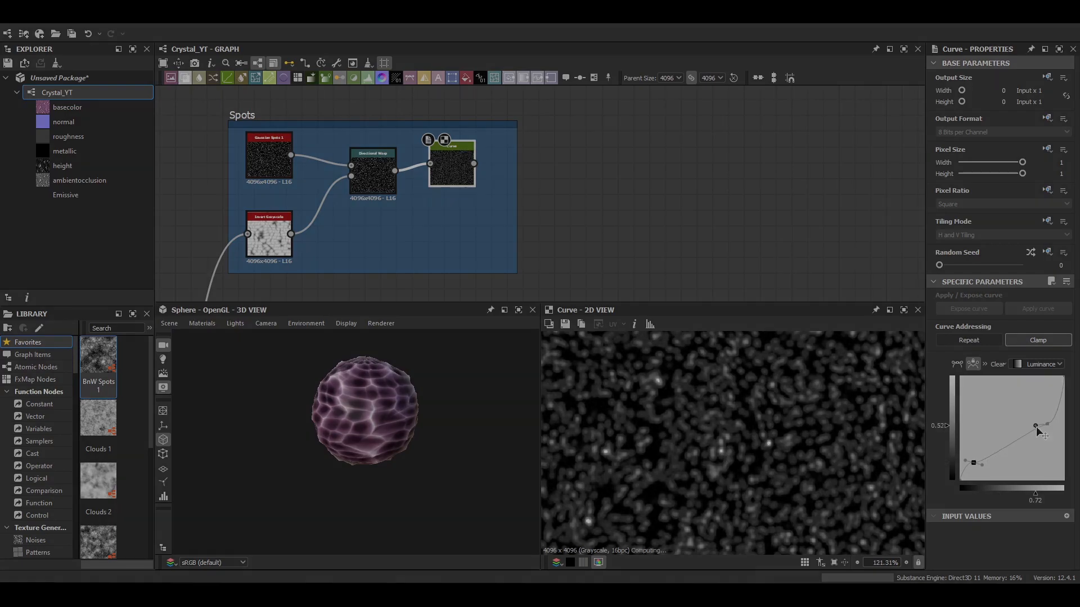
{"action": "left_click_drag", "start_coordinate": [1035, 426], "coordinate": [1036, 427]}
{"action": "scroll", "coordinate": [805, 461], "scroll_direction": "down", "scroll_amount": 7}
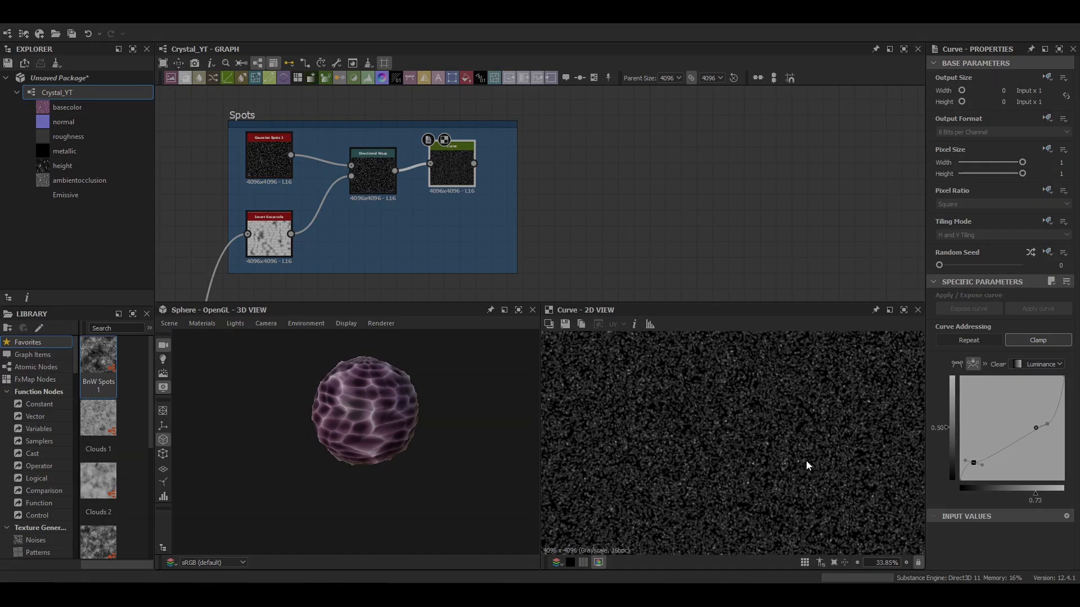
- Add a Gradient Map after the Curve node and enclose it in a red frame titled "SpotsOut"
{"action": "middle_click_drag", "start_coordinate": [518, 224], "coordinate": [411, 197]}
{"action": "key", "text": "space"}
{"action": "left_click", "coordinate": [381, 161]}
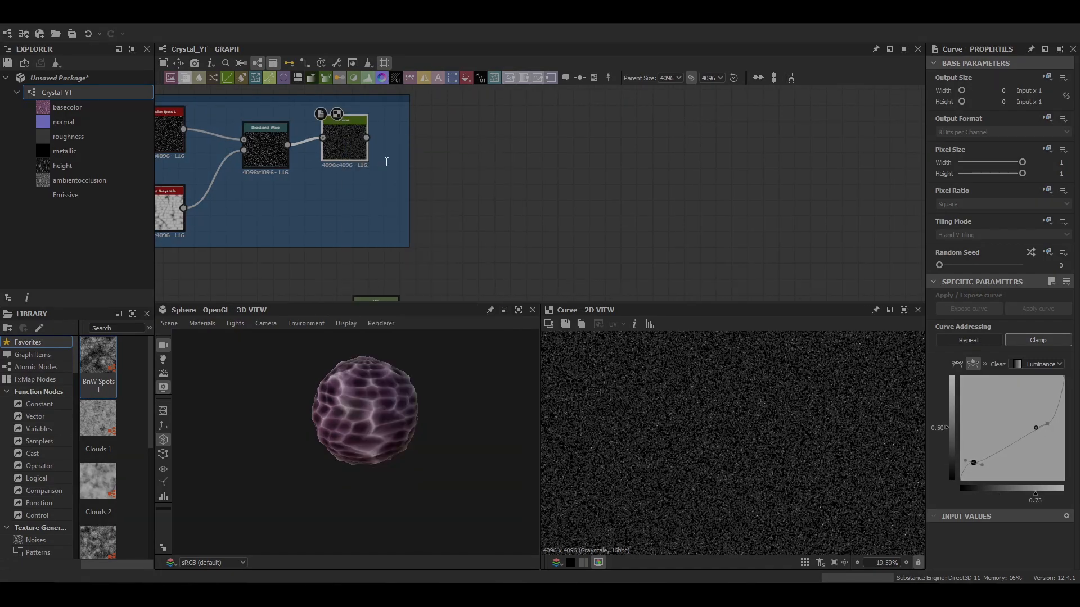
{"action": "left_click_drag", "start_coordinate": [380, 161], "coordinate": [469, 139]}
{"action": "right_click", "coordinate": [434, 234]}
{"action": "left_click", "coordinate": [483, 247]}
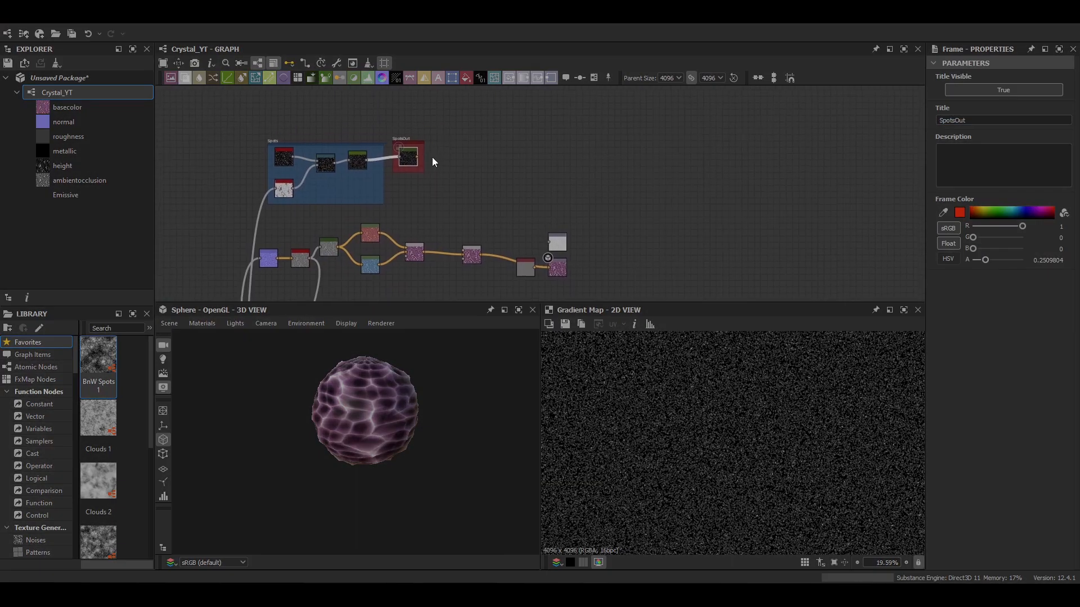
- Connect the SpotsOut Gradient Map to the second Blend's foreground and the Directional Warp to its opacity input, and preview the Blend
{"action": "left_click_drag", "start_coordinate": [339, 164], "coordinate": [470, 260]}
{"action": "middle_click_drag", "start_coordinate": [470, 260], "coordinate": [450, 262]}
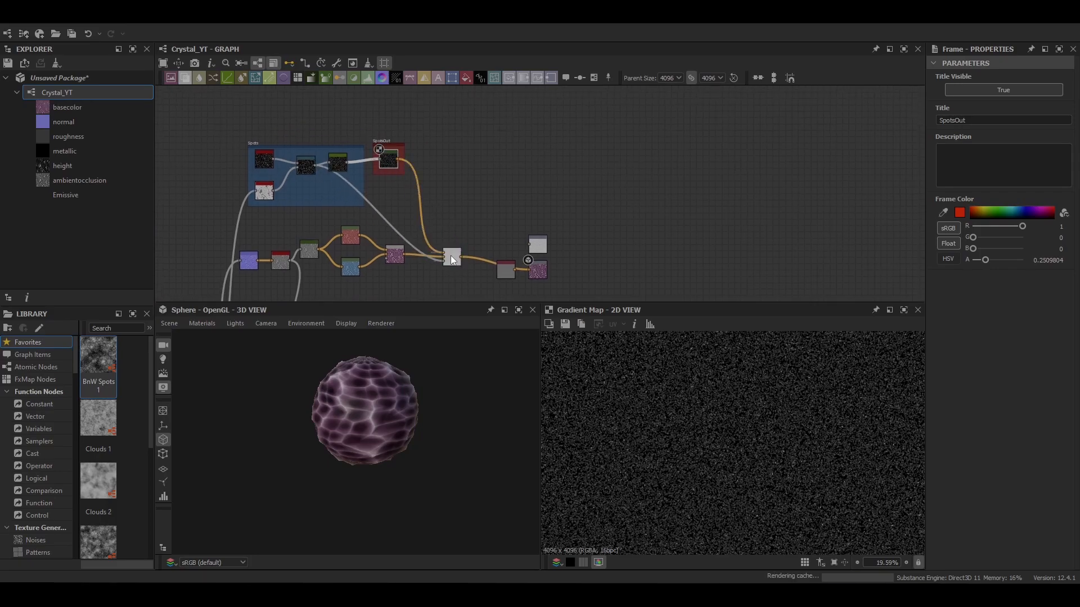
{"action": "double_click", "coordinate": [451, 258]}
- Examine the spots on the crystal surface up close in the 2D preview and on the sphere
{"action": "scroll", "coordinate": [737, 464], "scroll_direction": "up", "scroll_amount": 3}
{"action": "scroll", "coordinate": [737, 464], "scroll_direction": "down", "scroll_amount": 2}
{"action": "scroll", "coordinate": [401, 421], "scroll_direction": "up", "scroll_amount": 2}
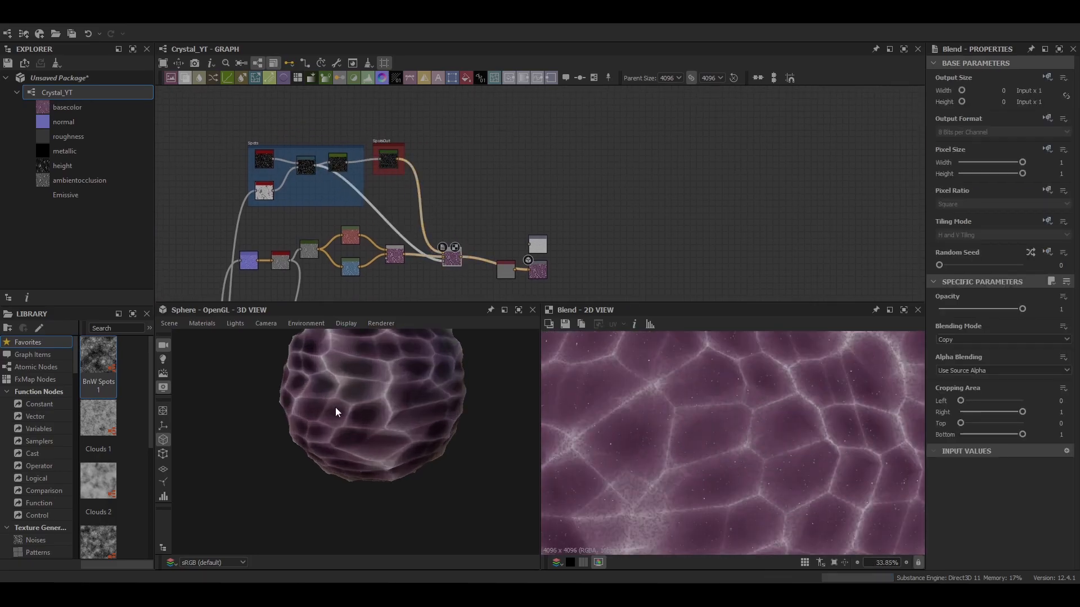
{"action": "scroll", "coordinate": [401, 421], "scroll_direction": "up", "scroll_amount": 5}
{"action": "scroll", "coordinate": [420, 447], "scroll_direction": "down", "scroll_amount": 3}
{"action": "left_click_drag", "start_coordinate": [387, 423], "coordinate": [349, 396]}
{"action": "scroll", "coordinate": [377, 440], "scroll_direction": "up", "scroll_amount": 4}
{"action": "scroll", "coordinate": [421, 437], "scroll_direction": "down", "scroll_amount": 4}
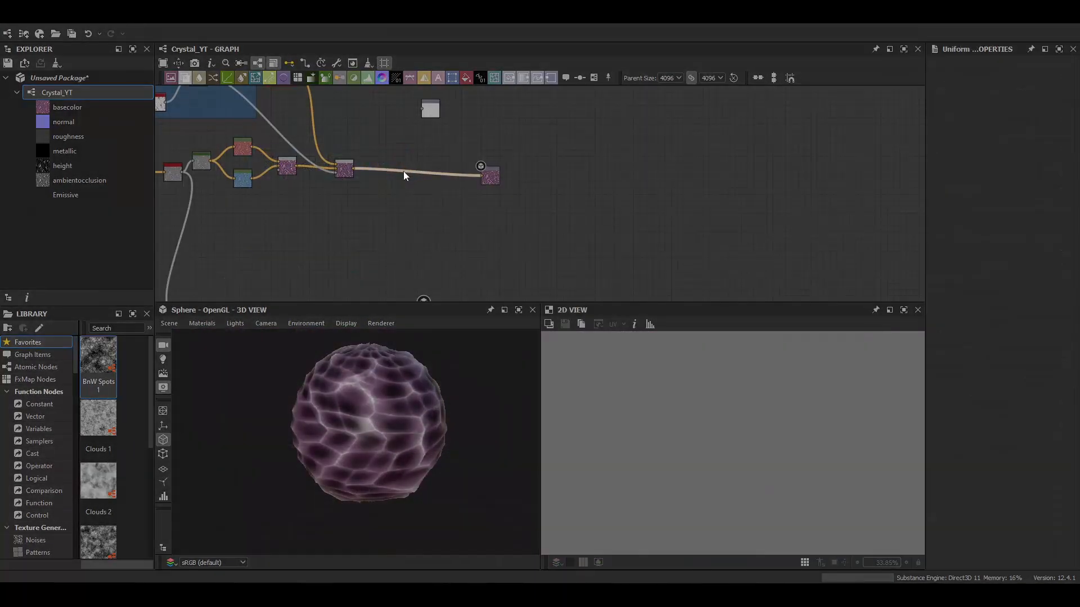
- Insert a third Blend node between the spots Blend and the base color output
{"action": "key", "text": "space"}
{"action": "type", "text": "bl"}
{"action": "key", "text": "Return"}
{"action": "double_click", "coordinate": [414, 171]}
- Add a Flood Fill to Random Color node, feed it from the red HSL node and inspect the result
{"action": "middle_click_drag", "start_coordinate": [272, 190], "coordinate": [381, 221]}
{"action": "scroll", "coordinate": [383, 218], "scroll_direction": "up", "scroll_amount": 1}
{"action": "key", "text": "space"}
{"action": "type", "text": "flo"}
{"action": "key", "text": "Down"}
{"action": "key", "text": "Down"}
{"action": "key", "text": "Down"}
{"action": "key", "text": "Down"}
{"action": "key", "text": "Down"}
{"action": "key", "text": "Down"}
{"action": "key", "text": "Return"}
{"action": "left_click_drag", "start_coordinate": [391, 163], "coordinate": [426, 162]}
{"action": "scroll", "coordinate": [404, 162], "scroll_direction": "up", "scroll_amount": 5}
- Add a Blur HQ Color node after Flood Fill to Random Color, connect them and set its Quality to 1
{"action": "left_click", "coordinate": [521, 192]}
{"action": "middle_click_drag", "start_coordinate": [522, 192], "coordinate": [312, 193]}
{"action": "scroll", "coordinate": [444, 189], "scroll_direction": "down", "scroll_amount": 3}
{"action": "key", "text": "space"}
{"action": "type", "text": "blur hq"}
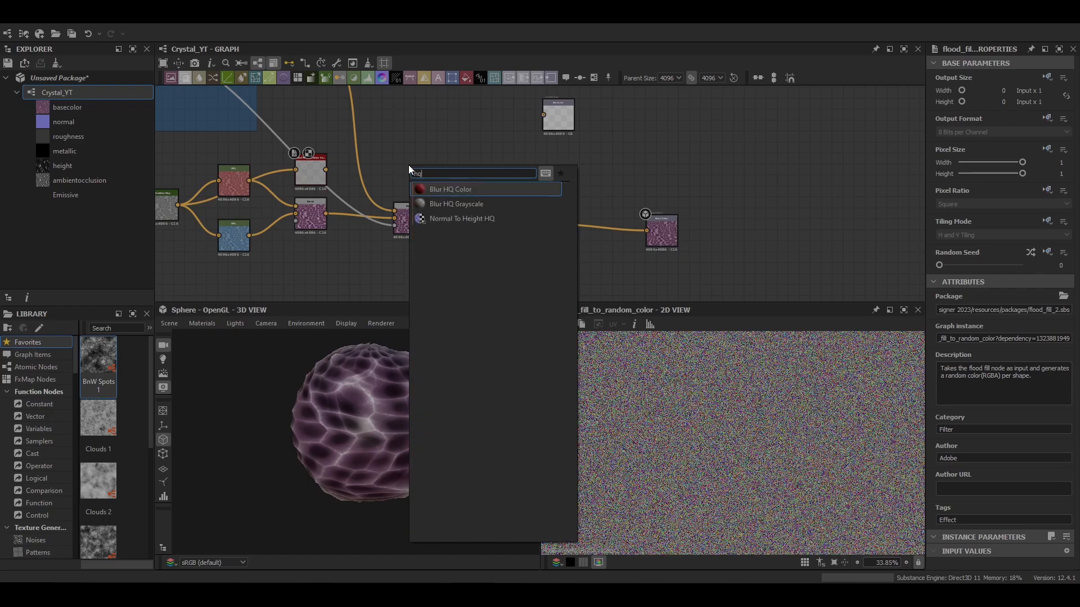
{"action": "key", "text": "Return"}
{"action": "left_click_drag", "start_coordinate": [326, 169], "coordinate": [394, 169]}
{"action": "scroll", "coordinate": [979, 511], "scroll_direction": "down", "scroll_amount": 1}
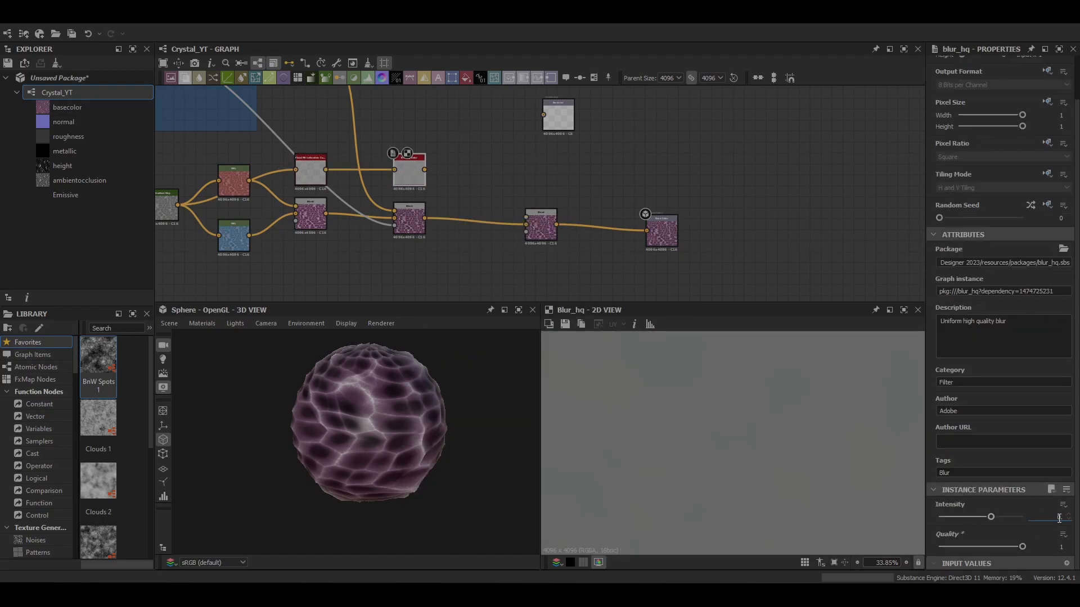
{"action": "scroll", "coordinate": [783, 449], "scroll_direction": "up", "scroll_amount": 6}
{"action": "scroll", "coordinate": [515, 225], "scroll_direction": "down", "scroll_amount": 3}
{"action": "scroll", "coordinate": [506, 221], "scroll_direction": "up", "scroll_amount": 4}
- Connect Blur HQ Color to the third Blend's foreground and set that Blend's mode to Overlay
{"action": "middle_click_drag", "start_coordinate": [506, 222], "coordinate": [417, 213]}
{"action": "left_click_drag", "start_coordinate": [332, 157], "coordinate": [453, 213]}
{"action": "double_click", "coordinate": [472, 231]}
{"action": "scroll", "coordinate": [370, 399], "scroll_direction": "up", "scroll_amount": 5}
{"action": "left_click", "coordinate": [1000, 339]}
{"action": "left_click", "coordinate": [969, 392]}
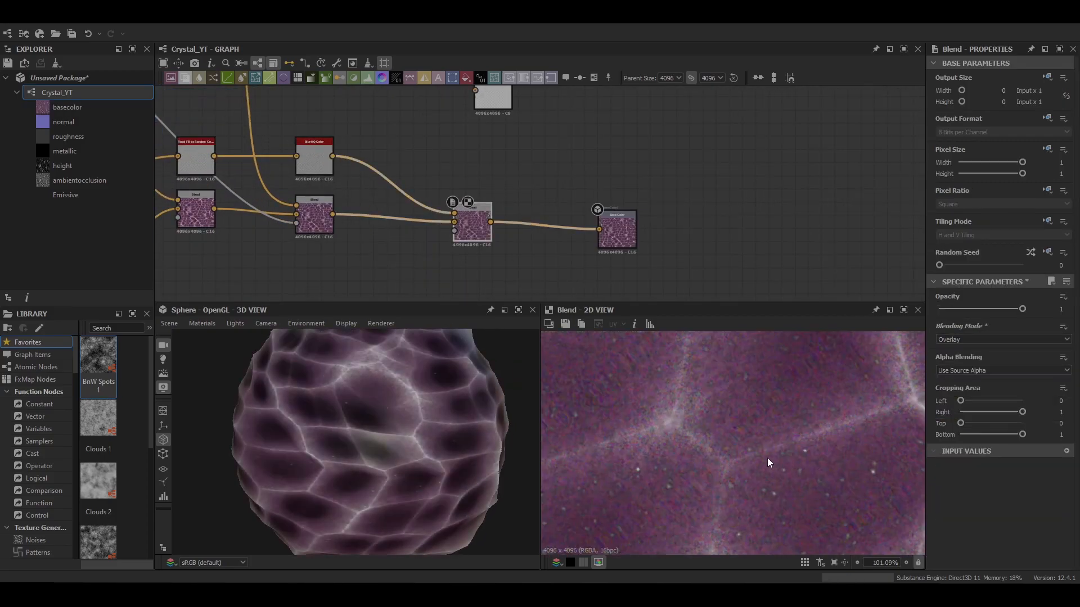
- Add an Anisotropic Noise node inside a frame titled WaveLayer, enable its Rotate option and set Y Amount to 80
{"action": "scroll", "coordinate": [377, 426], "scroll_direction": "up", "scroll_amount": 5}
{"action": "scroll", "coordinate": [335, 416], "scroll_direction": "down", "scroll_amount": 5}
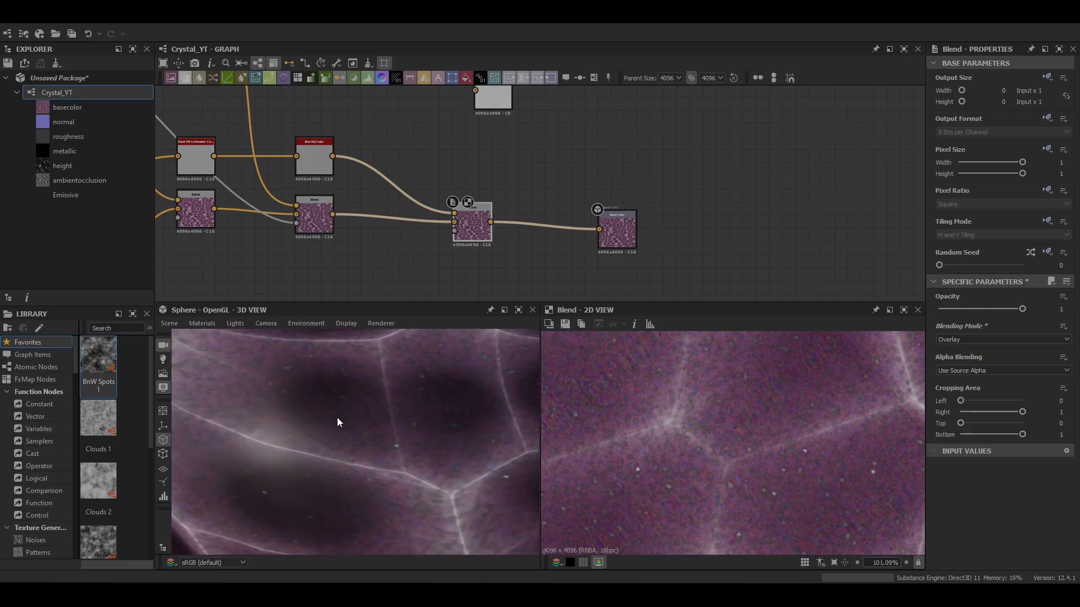
{"action": "scroll", "coordinate": [371, 388], "scroll_direction": "down", "scroll_amount": 5}
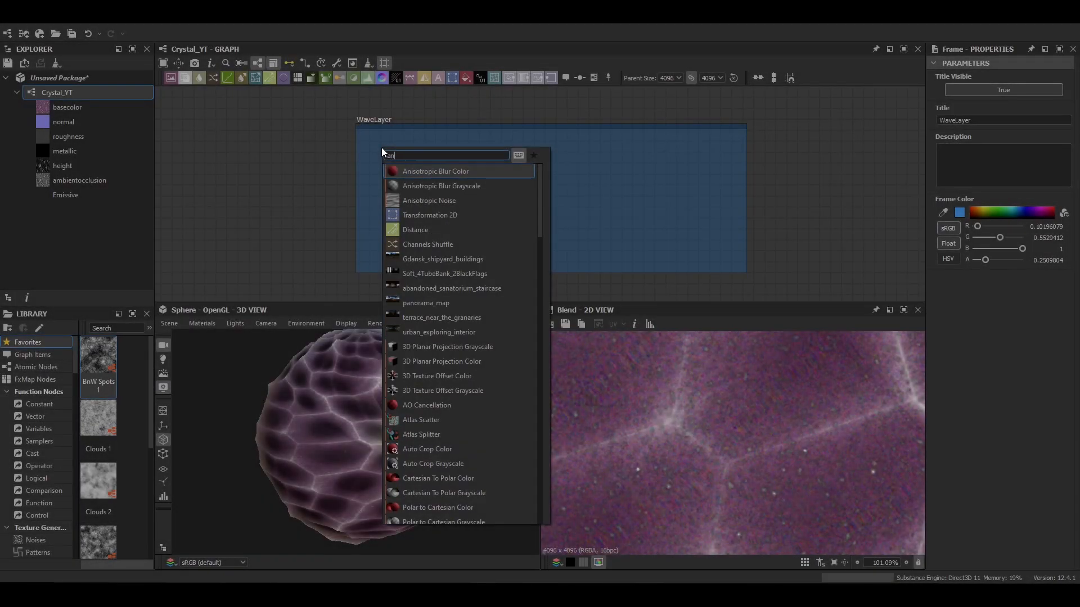
{"action": "key", "text": "Return"}
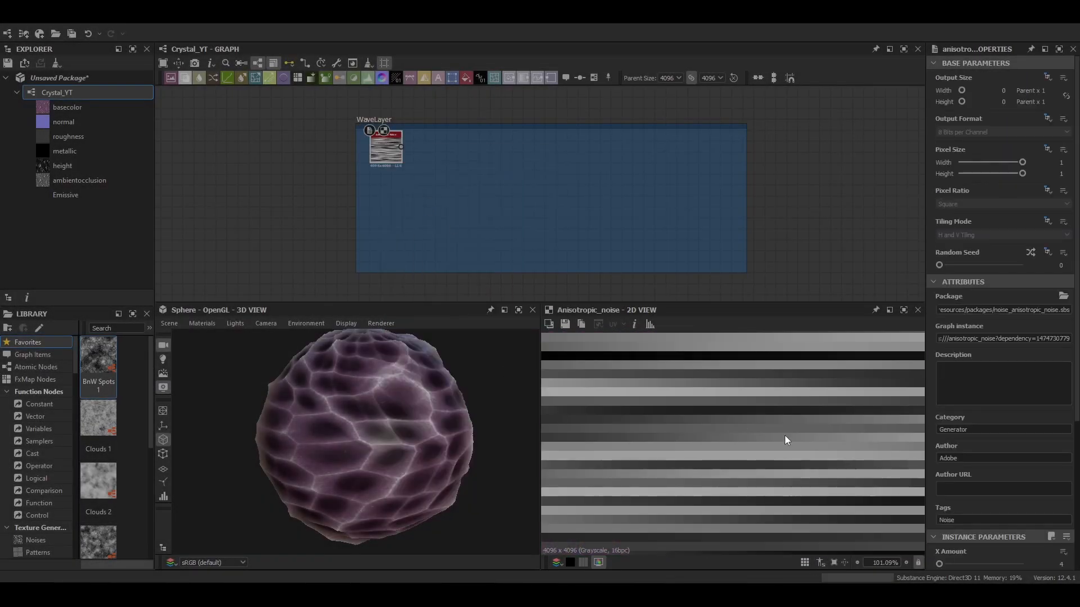
{"action": "scroll", "coordinate": [959, 490], "scroll_direction": "down", "scroll_amount": 3}
{"action": "left_click", "coordinate": [1003, 456]}
{"action": "key", "text": "f"}
{"action": "left_click_drag", "start_coordinate": [982, 392], "coordinate": [951, 394]}
{"action": "left_click", "coordinate": [1060, 392]}
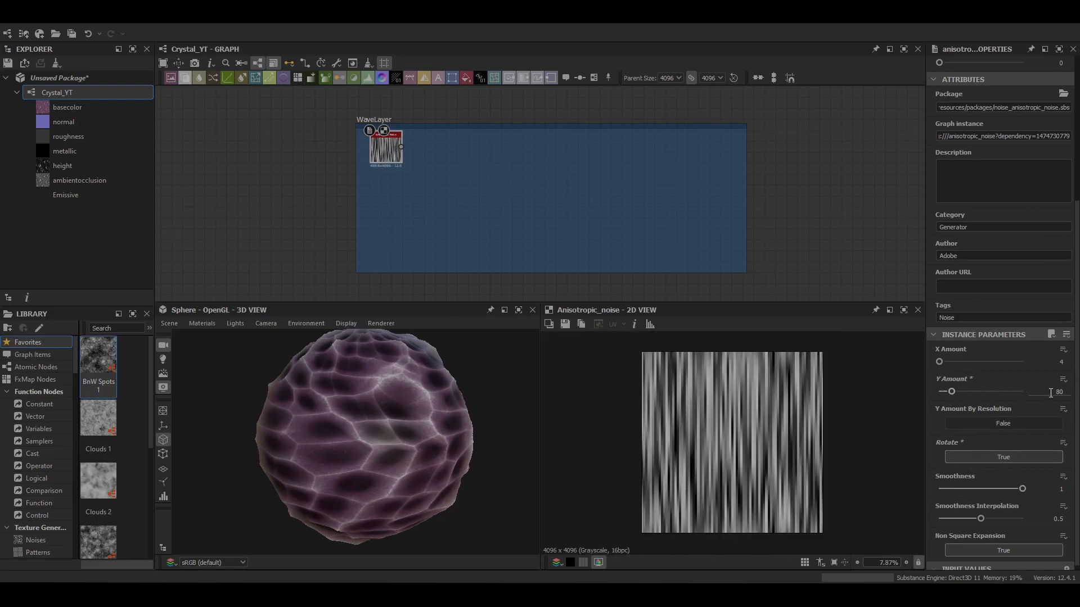
- Add a Directional Scratches node below the Anisotropic Noise, with Angle at 90 degrees and Scale at 2
{"action": "scroll", "coordinate": [730, 473], "scroll_direction": "down", "scroll_amount": 3}
{"action": "key", "text": "space"}
{"action": "type", "text": "direct"}
{"action": "left_click", "coordinate": [450, 300]}
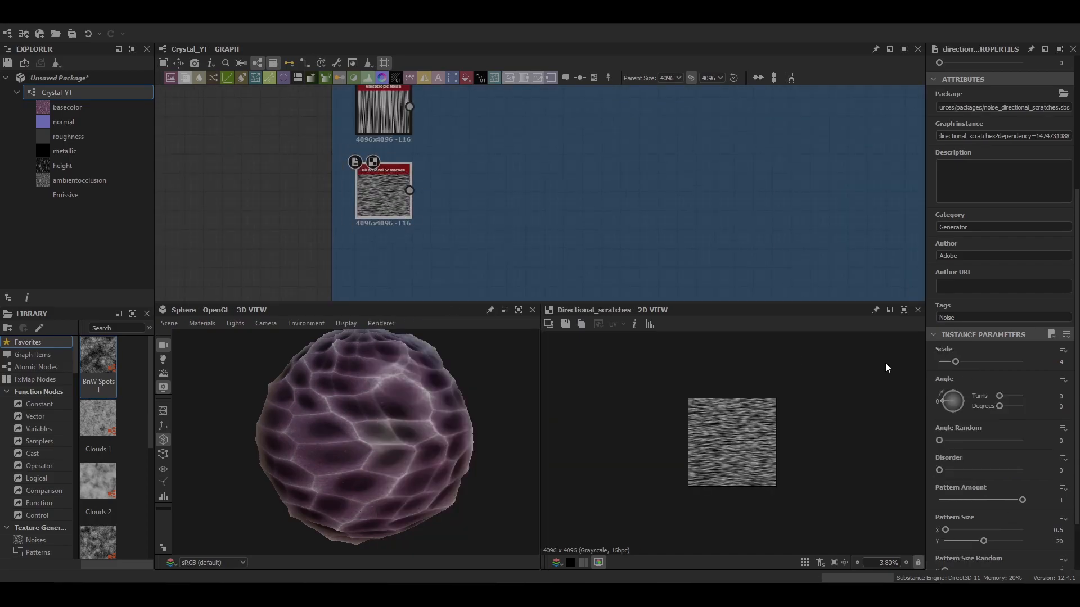
{"action": "left_click", "coordinate": [1029, 395]}
{"action": "type", "text": "9"}
{"action": "left_click", "coordinate": [1058, 396]}
{"action": "key", "text": "Return"}
{"action": "left_click_drag", "start_coordinate": [955, 361], "coordinate": [944, 361]}
{"action": "scroll", "coordinate": [943, 373], "scroll_direction": "down", "scroll_amount": 2}
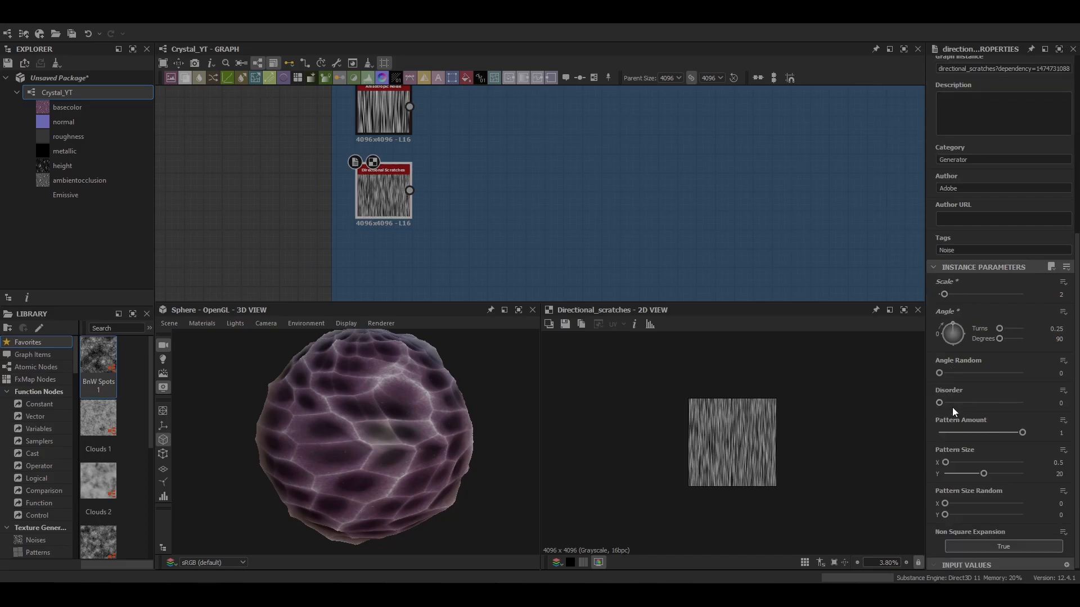
- Add a Blend node with Directional Scratches as its background and Anisotropic Noise as its foreground
{"action": "middle_click_drag", "start_coordinate": [504, 196], "coordinate": [497, 231]}
{"action": "left_click", "coordinate": [497, 232]}
{"action": "key", "text": "space"}
{"action": "left_click", "coordinate": [533, 236]}
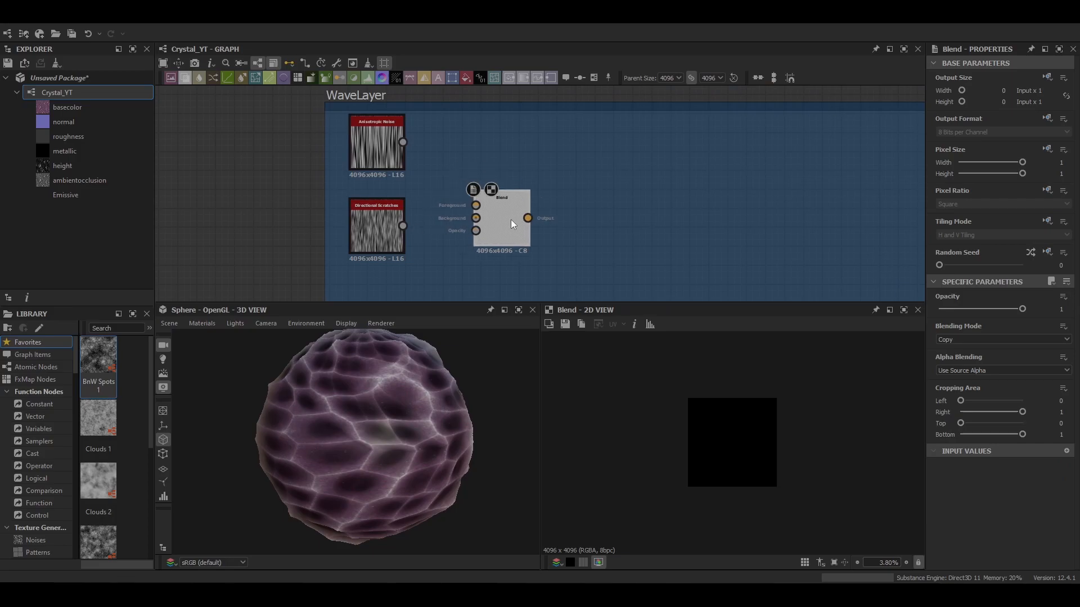
{"action": "left_click_drag", "start_coordinate": [403, 225], "coordinate": [484, 218]}
{"action": "left_click_drag", "start_coordinate": [402, 142], "coordinate": [484, 204]}
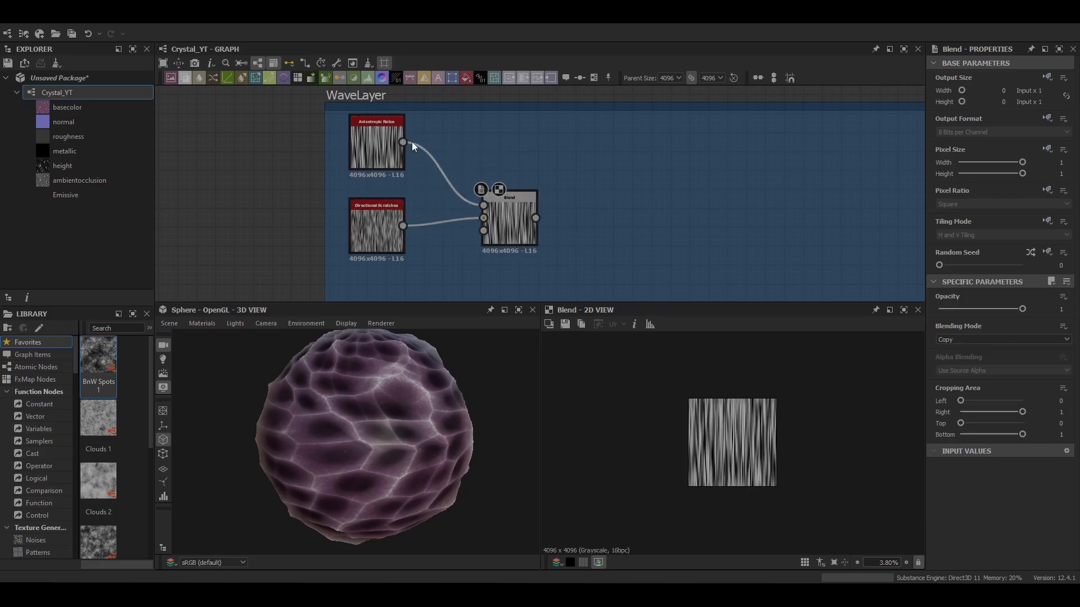
- Set the WaveLayer Blend's mode to Add (Linear Dodge) and also feed Anisotropic Noise into its opacity input
{"action": "left_click", "coordinate": [1002, 339]}
{"action": "left_click", "coordinate": [967, 354]}
{"action": "scroll", "coordinate": [751, 432], "scroll_direction": "up", "scroll_amount": 3}
{"action": "mouse_move", "coordinate": [611, 235]}
{"action": "middle_mouse_down"}
{"action": "mouse_move", "coordinate": [549, 218]}
{"action": "mouse_move", "coordinate": [487, 230]}
{"action": "middle_mouse_up"}
{"action": "left_click_drag", "start_coordinate": [387, 214], "coordinate": [397, 205]}
- Add an Auto Levels node after the WaveLayer Blend
{"action": "key", "text": "space"}
{"action": "type", "text": "auto"}
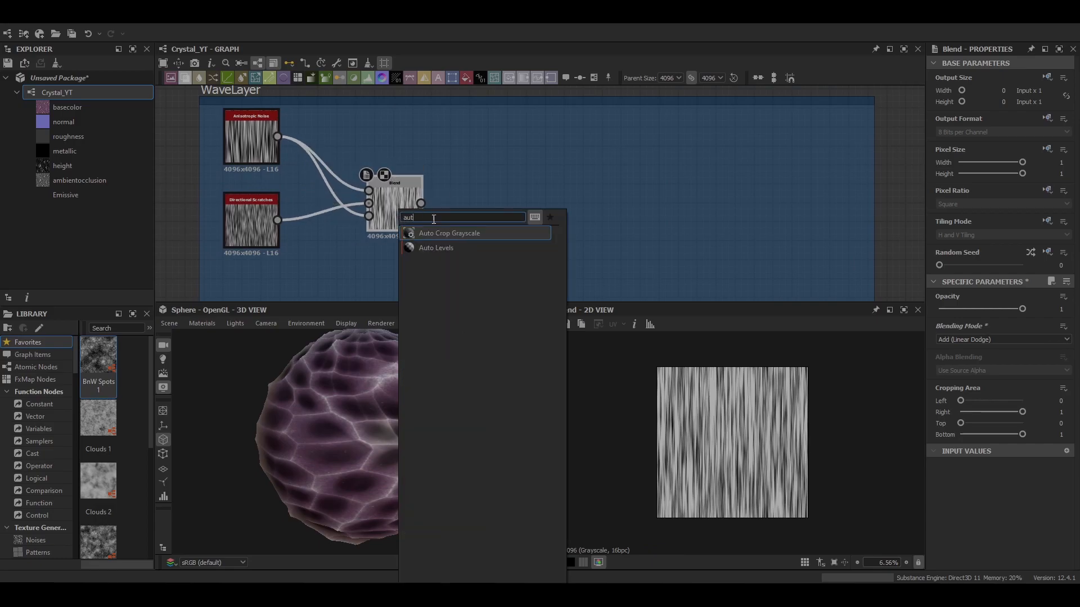
{"action": "left_click", "coordinate": [448, 247]}
- Add a Blur HQ Grayscale node after Auto Levels, with Quality at 1 and Intensity at about 1.18
{"action": "key", "text": "space"}
{"action": "type", "text": "blur"}
{"action": "left_click", "coordinate": [522, 243]}
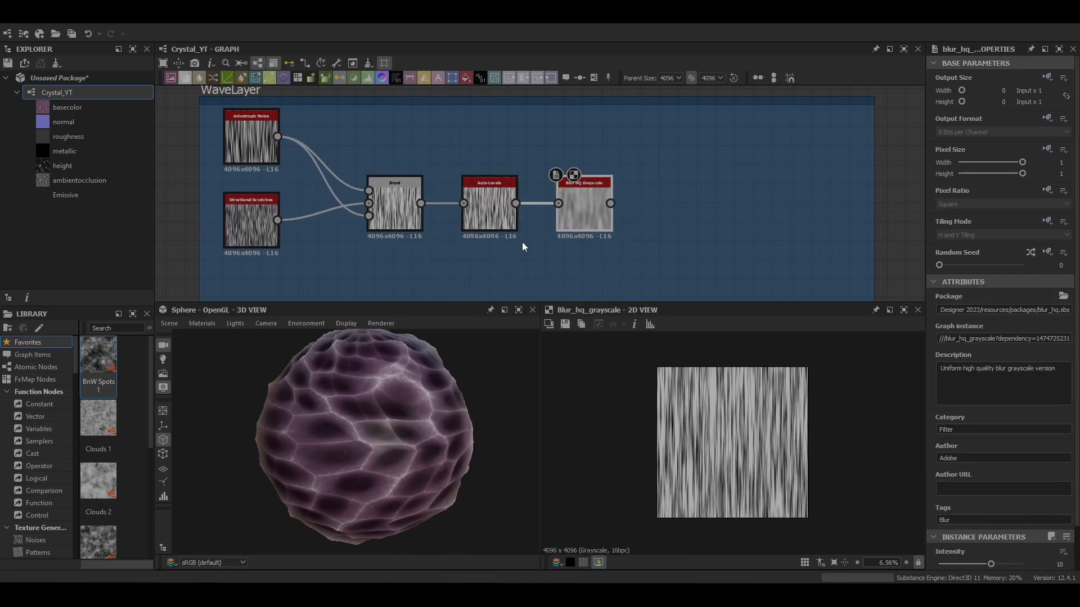
{"action": "scroll", "coordinate": [995, 423], "scroll_direction": "down", "scroll_amount": 1}
{"action": "left_click_drag", "start_coordinate": [991, 517], "coordinate": [946, 518]}
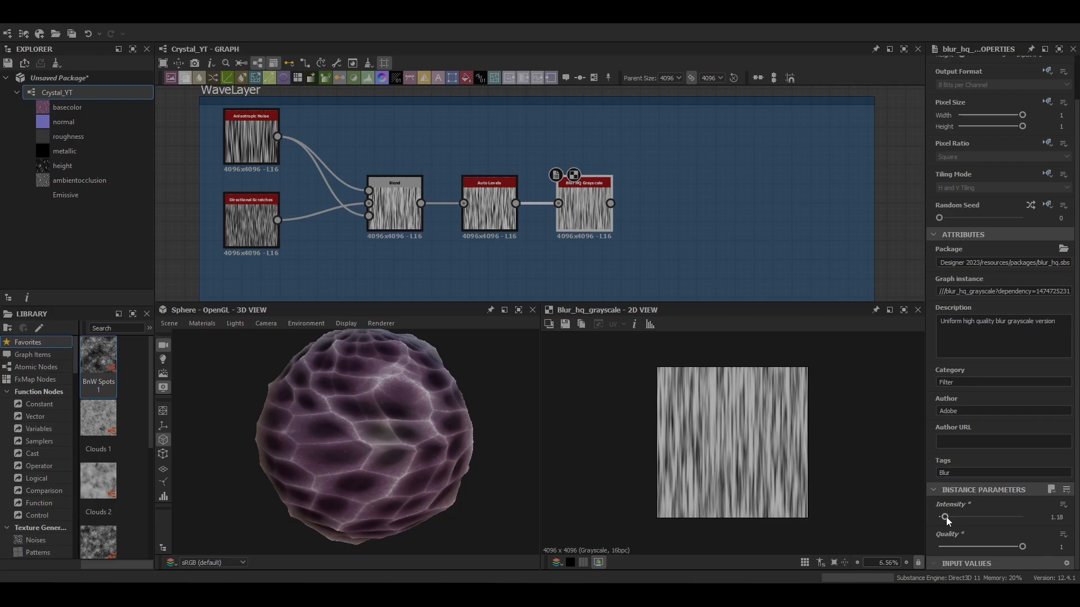
- Add a Slope Blur Grayscale node after Blur HQ Grayscale and place it slightly lower in the frame
{"action": "middle_click_drag", "start_coordinate": [699, 216], "coordinate": [505, 199]}
{"action": "key", "text": "space"}
{"action": "type", "text": "slo"}
{"action": "key", "text": "Return"}
{"action": "left_click_drag", "start_coordinate": [483, 200], "coordinate": [481, 266]}
- Add a Fractal Sum Base node and connect it to the slope input of Slope Blur Grayscale
{"action": "middle_click_drag", "start_coordinate": [378, 292], "coordinate": [434, 249]}
{"action": "key", "text": "space"}
{"action": "type", "text": "fra"}
{"action": "key", "text": "Down"}
{"action": "key", "text": "Down"}
{"action": "key", "text": "Down"}
{"action": "key", "text": "Down"}
{"action": "key", "text": "Down"}
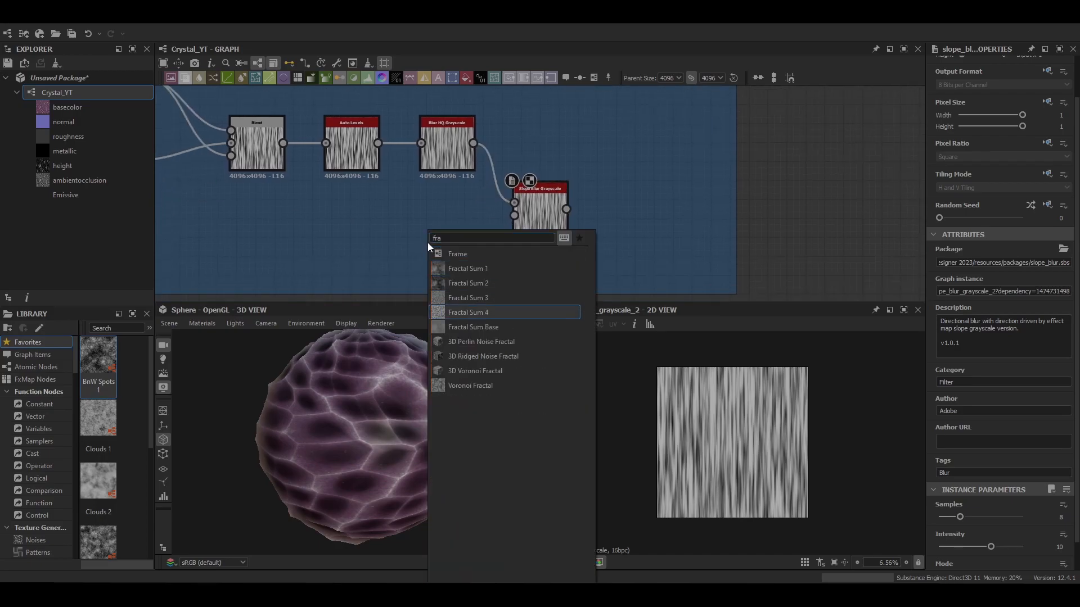
{"action": "key", "text": "Return"}
{"action": "mouse_move", "coordinate": [461, 247]}
{"action": "left_mouse_down"}
{"action": "mouse_move", "coordinate": [514, 215]}
{"action": "mouse_move", "coordinate": [449, 237]}
{"action": "left_mouse_up"}
- Set Slope Blur Grayscale to 32 Samples, an Intensity of about 0.31 and Min mode
{"action": "double_click", "coordinate": [540, 219]}
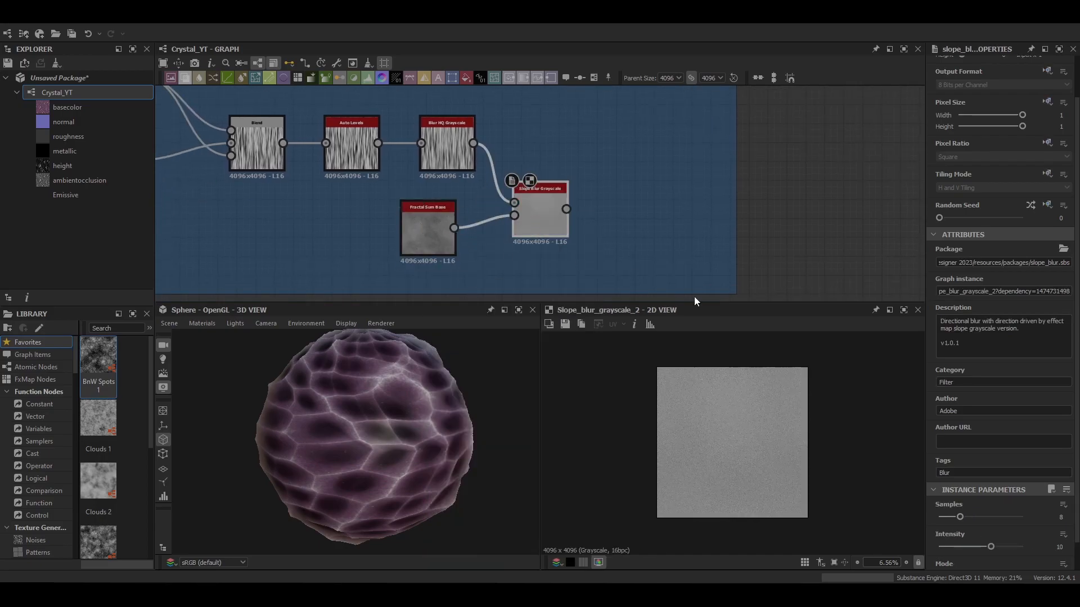
{"action": "scroll", "coordinate": [950, 552], "scroll_direction": "down", "scroll_amount": 1}
{"action": "scroll", "coordinate": [721, 449], "scroll_direction": "up", "scroll_amount": 2}
{"action": "mouse_move", "coordinate": [960, 486]}
{"action": "left_mouse_down"}
{"action": "mouse_move", "coordinate": [1022, 486]}
{"action": "mouse_move", "coordinate": [940, 521]}
{"action": "left_mouse_up"}
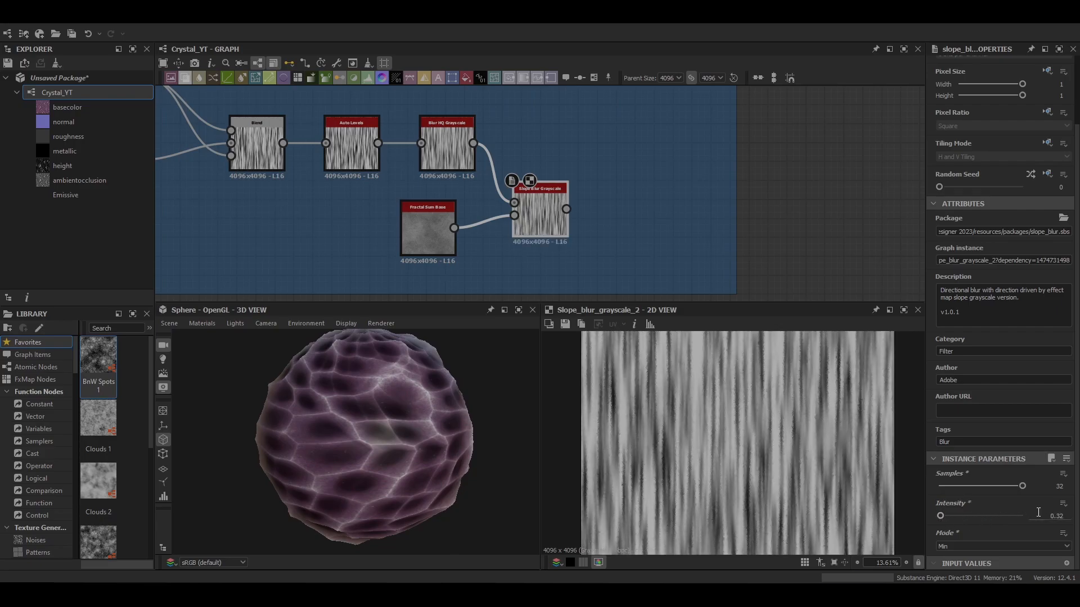
{"action": "scroll", "coordinate": [826, 480], "scroll_direction": "up", "scroll_amount": 3}
{"action": "scroll", "coordinate": [707, 461], "scroll_direction": "down", "scroll_amount": 4}
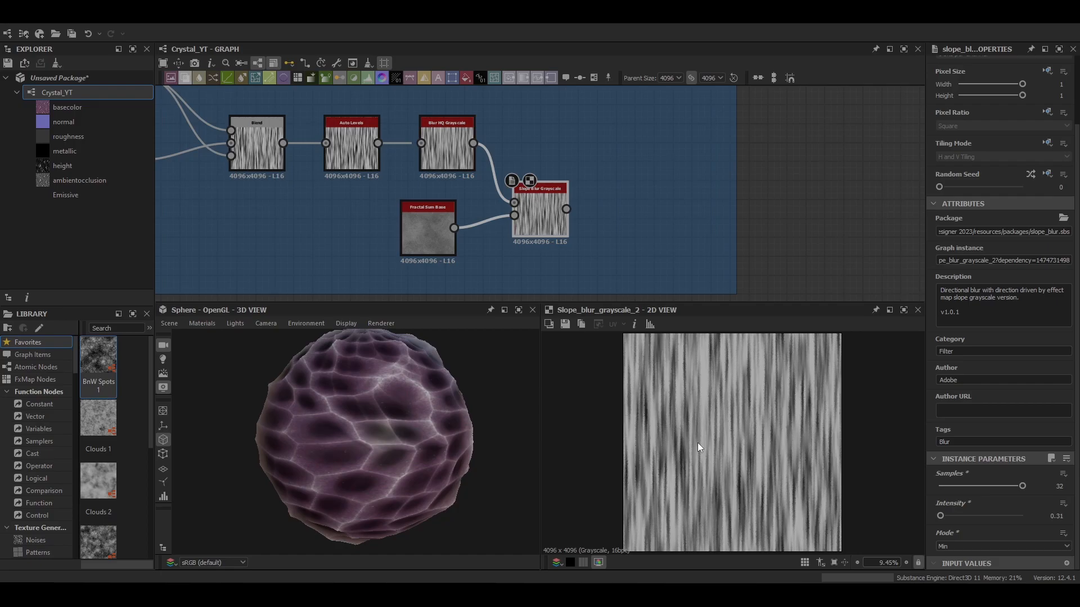
- Add a Directional Warp node after Slope Blur Grayscale
{"action": "scroll", "coordinate": [592, 231], "scroll_direction": "down", "scroll_amount": 3}
{"action": "key", "text": "space"}
{"action": "type", "text": "di"}
{"action": "left_click", "coordinate": [555, 270]}
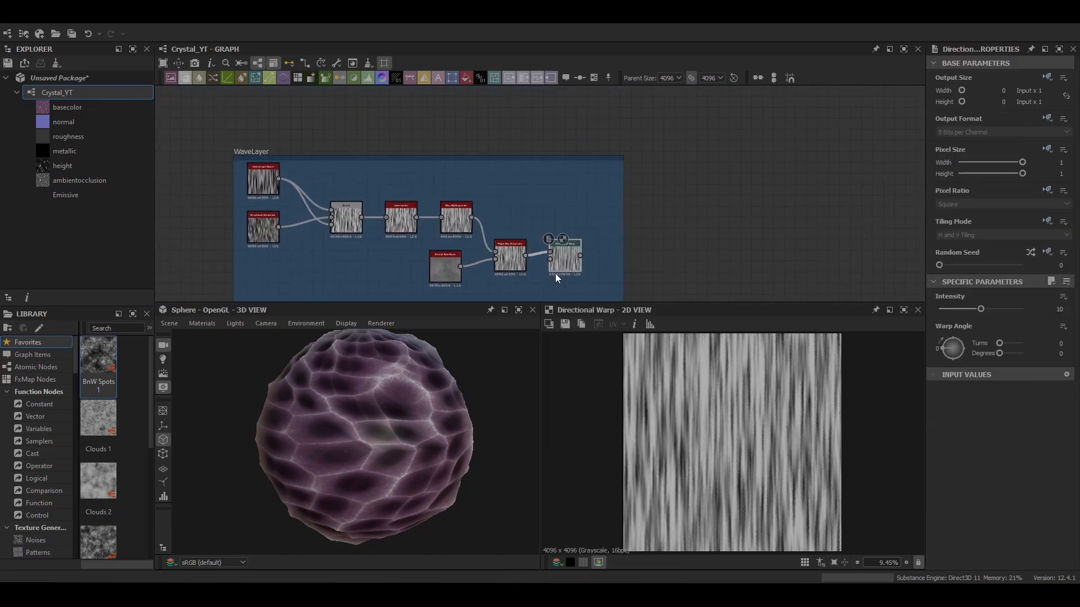
- Add a Histogram Select node fed from the main height pattern and connect it to the Directional Warp's intensity input
{"action": "scroll", "coordinate": [494, 244], "scroll_direction": "down", "scroll_amount": 3}
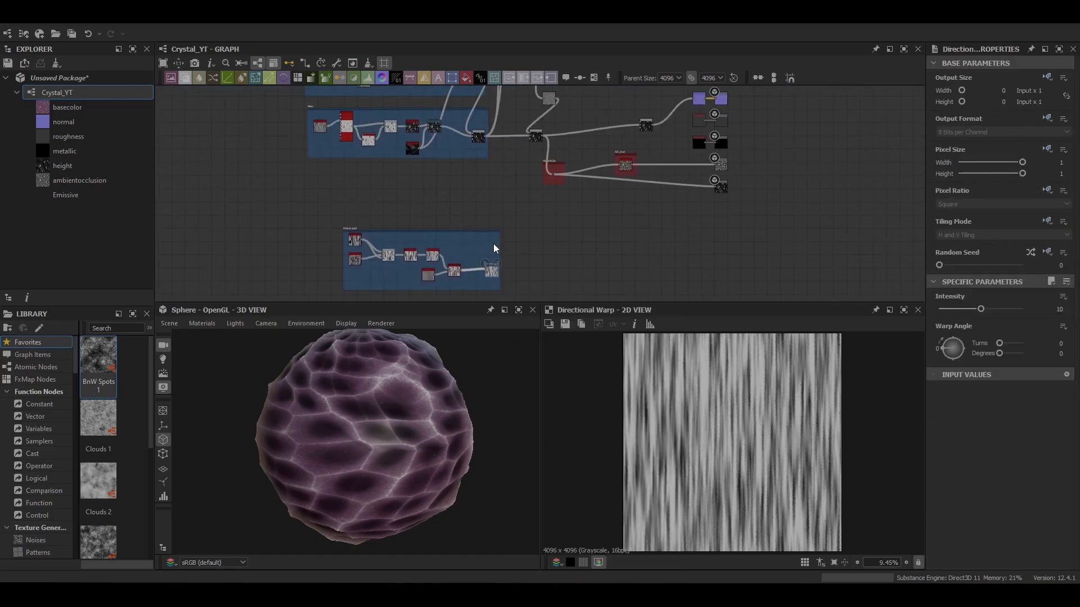
{"action": "left_click", "coordinate": [482, 216]}
{"action": "key", "text": "space"}
{"action": "type", "text": "his"}
{"action": "key", "text": "Down"}
{"action": "key", "text": "Down"}
{"action": "key", "text": "Down"}
{"action": "key", "text": "Return"}
{"action": "left_click_drag", "start_coordinate": [484, 136], "coordinate": [478, 219]}
{"action": "left_click_drag", "start_coordinate": [483, 215], "coordinate": [482, 248]}
- Set the Histogram Select's Position to 0.22 and Range to 1, and raise its Contrast slightly
{"action": "scroll", "coordinate": [482, 249], "scroll_direction": "up", "scroll_amount": 5}
{"action": "scroll", "coordinate": [454, 149], "scroll_direction": "up", "scroll_amount": 4}
{"action": "middle_click_drag", "start_coordinate": [514, 269], "coordinate": [521, 241]}
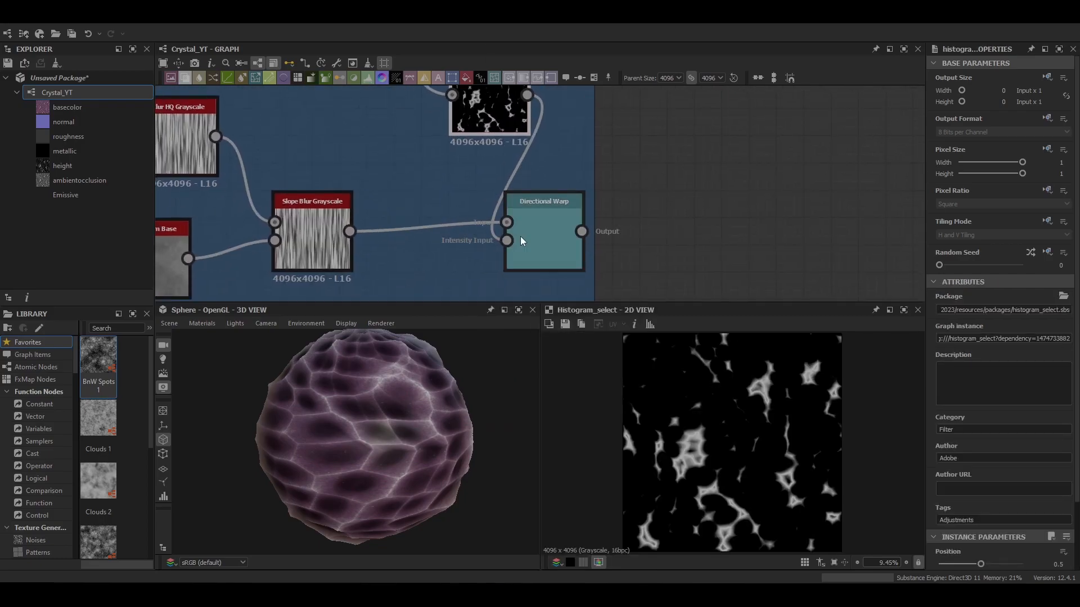
{"action": "scroll", "coordinate": [991, 393], "scroll_direction": "down", "scroll_amount": 3}
{"action": "left_click_drag", "start_coordinate": [981, 487], "coordinate": [1028, 523]}
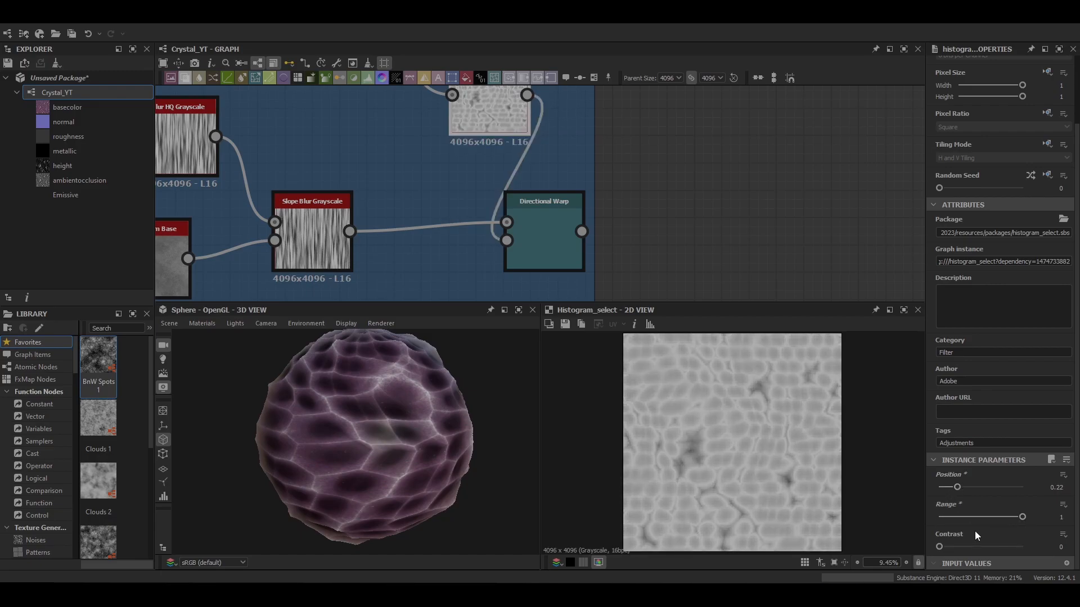
{"action": "left_click_drag", "start_coordinate": [939, 547], "coordinate": [951, 548]}
- Adjust the Directional Warp's Warp Angle and set its Intensity to 60
{"action": "scroll", "coordinate": [437, 249], "scroll_direction": "down", "scroll_amount": 5}
{"action": "left_click", "coordinate": [481, 241]}
{"action": "left_click_drag", "start_coordinate": [948, 348], "coordinate": [961, 343]}
{"action": "left_click", "coordinate": [1049, 353]}
{"action": "type", "text": "1"}
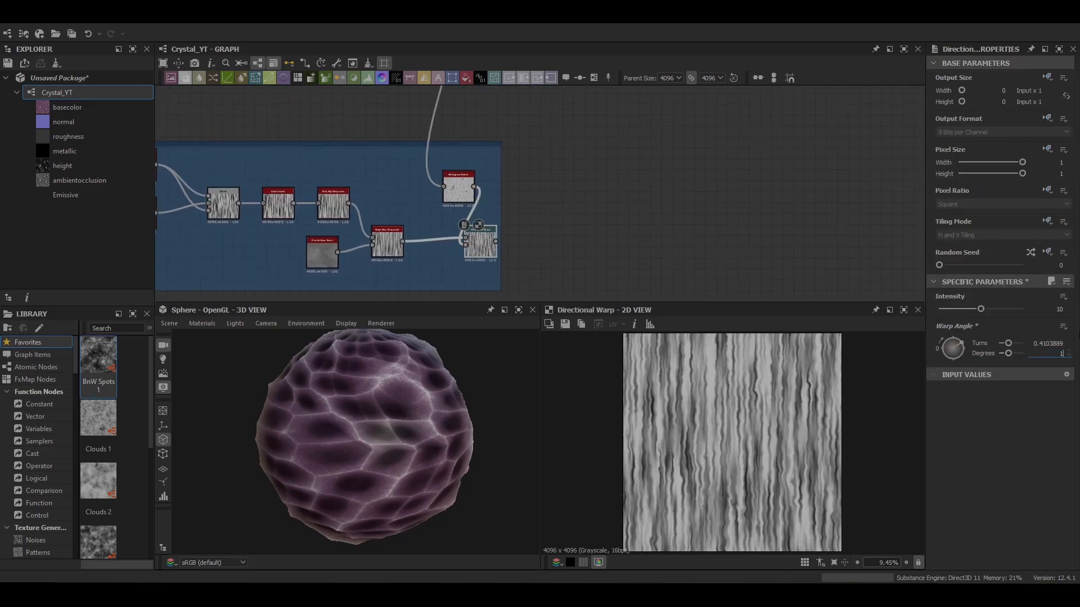
{"action": "left_click", "coordinate": [1063, 308]}
{"action": "type", "text": "60"}
{"action": "key", "text": "Return"}
- Add a Histogram Scan node beside the WaveLayer frame and feed it from the Directional Warp
{"action": "scroll", "coordinate": [764, 413], "scroll_direction": "up", "scroll_amount": 4}
{"action": "middle_click_drag", "start_coordinate": [763, 413], "coordinate": [731, 436]}
{"action": "scroll", "coordinate": [733, 450], "scroll_direction": "down", "scroll_amount": 3}
{"action": "key", "text": "f"}
{"action": "middle_click_drag", "start_coordinate": [565, 175], "coordinate": [500, 191]}
{"action": "left_click", "coordinate": [481, 214]}
{"action": "key", "text": "space"}
{"action": "type", "text": "hist"}
{"action": "key", "text": "Down"}
{"action": "key", "text": "Return"}
{"action": "left_click_drag", "start_coordinate": [467, 214], "coordinate": [431, 258]}
- Set the Histogram Scan's Position to 0.3 and move the node below the Directional Warp's output
{"action": "scroll", "coordinate": [990, 506], "scroll_direction": "down", "scroll_amount": 2}
{"action": "mouse_move", "coordinate": [939, 531]}
{"action": "left_mouse_down"}
{"action": "mouse_move", "coordinate": [1019, 532]}
{"action": "mouse_move", "coordinate": [961, 530]}
{"action": "left_mouse_up"}
{"action": "left_click", "coordinate": [1057, 531]}
{"action": "type", "text": "0.3"}
{"action": "key", "text": "Return"}
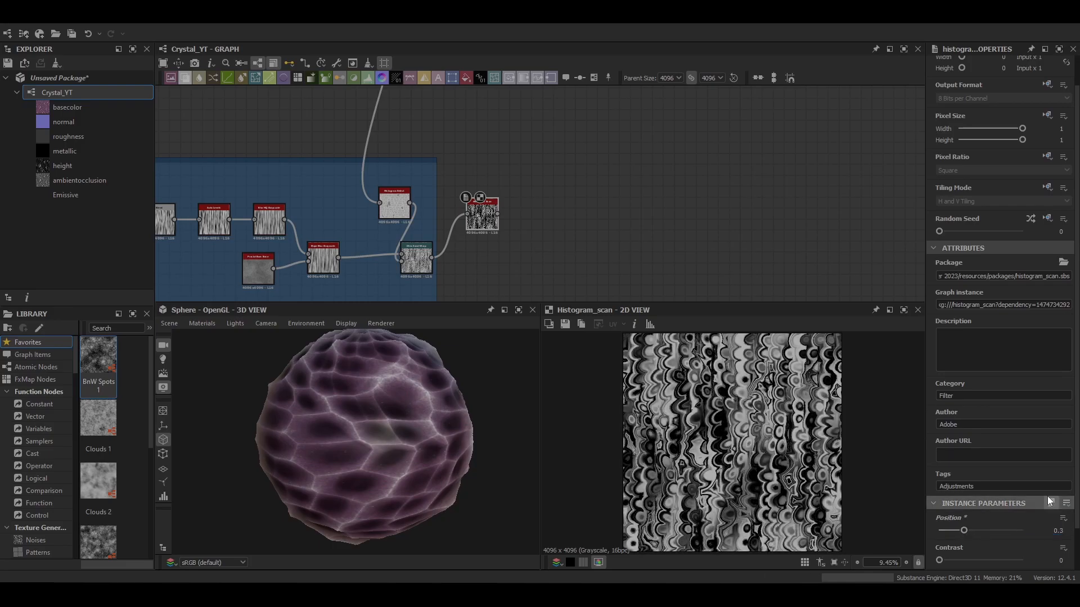
{"action": "scroll", "coordinate": [749, 458], "scroll_direction": "up", "scroll_amount": 4}
{"action": "scroll", "coordinate": [749, 458], "scroll_direction": "down", "scroll_amount": 5}
{"action": "left_click_drag", "start_coordinate": [483, 220], "coordinate": [486, 294]}
{"action": "middle_click_drag", "start_coordinate": [526, 217], "coordinate": [515, 177]}
{"action": "left_click_drag", "start_coordinate": [474, 250], "coordinate": [460, 272]}
{"action": "left_click_drag", "start_coordinate": [517, 235], "coordinate": [451, 304]}
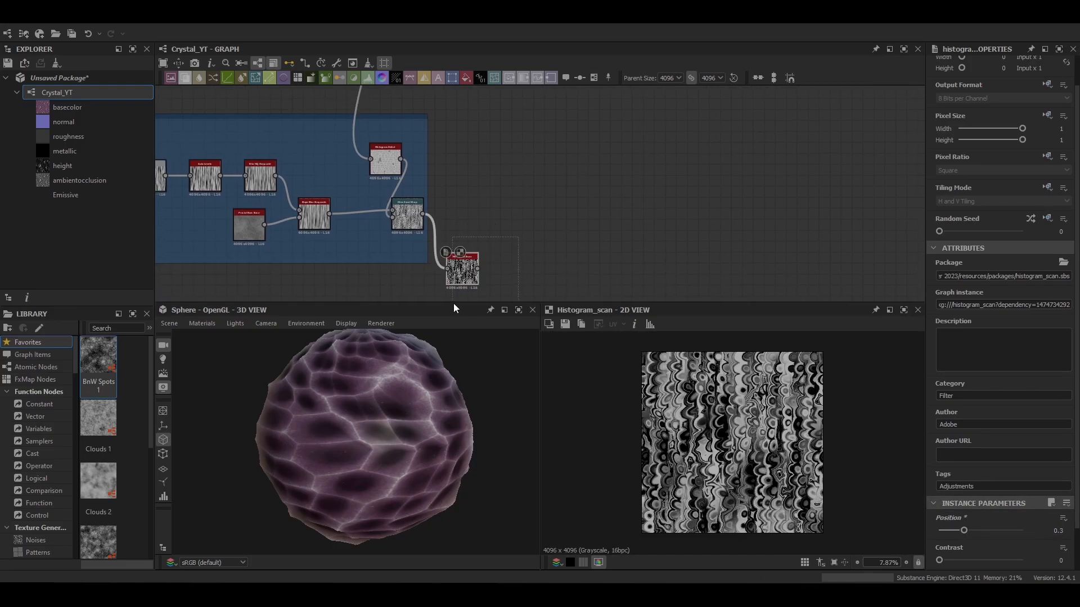
- Add a Gradient Map node fed from the Directional Warp and move it beneath the base color chain
{"action": "middle_click_drag", "start_coordinate": [486, 188], "coordinate": [467, 228]}
{"action": "key", "text": "space"}
{"action": "left_click", "coordinate": [494, 251]}
{"action": "left_click_drag", "start_coordinate": [403, 257], "coordinate": [449, 224]}
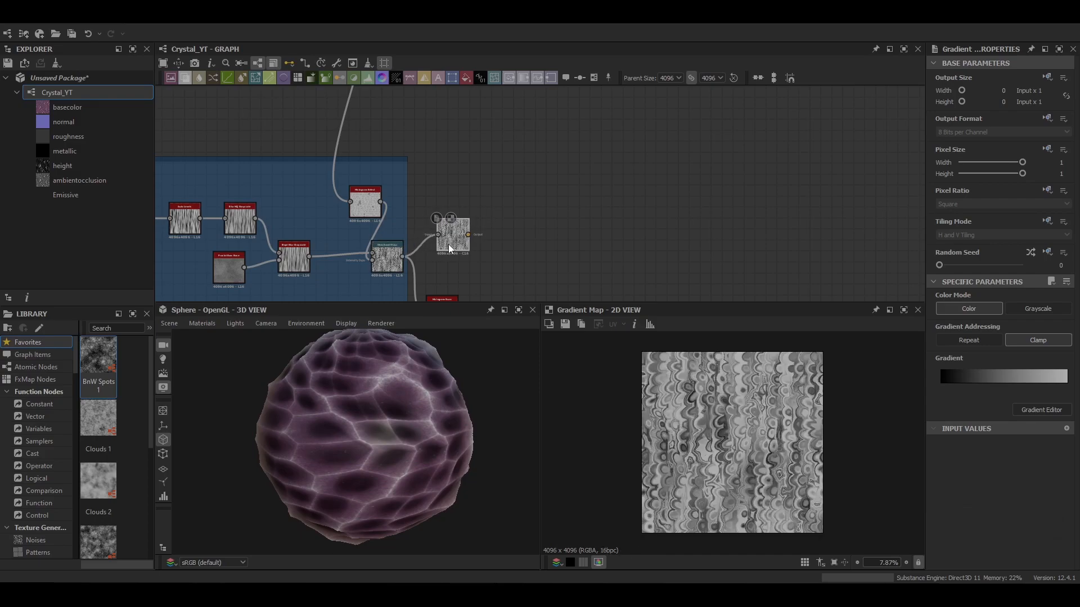
{"action": "scroll", "coordinate": [448, 244], "scroll_direction": "down", "scroll_amount": 5}
{"action": "middle_click_drag", "start_coordinate": [537, 141], "coordinate": [472, 270]}
{"action": "left_click_drag", "start_coordinate": [445, 280], "coordinate": [569, 198]}
- Insert a fourth Blend node before the base color output, with the wave Gradient Map as its foreground
{"action": "scroll", "coordinate": [570, 198], "scroll_direction": "up", "scroll_amount": 5}
{"action": "left_click_drag", "start_coordinate": [637, 210], "coordinate": [669, 209]}
{"action": "left_click", "coordinate": [602, 203]}
{"action": "key", "text": "space"}
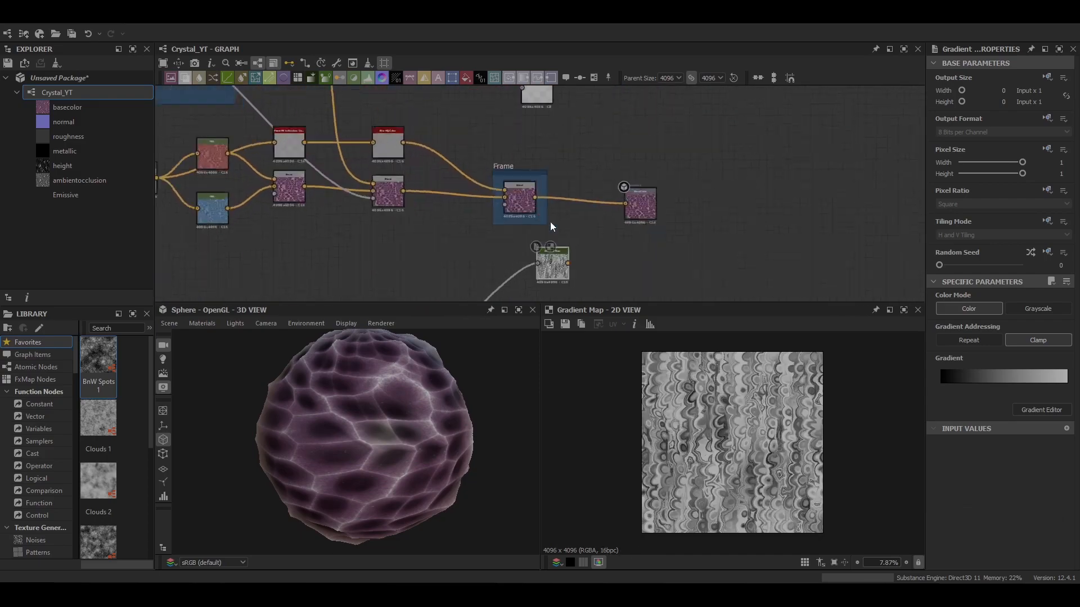
{"action": "left_click", "coordinate": [614, 228]}
{"action": "scroll", "coordinate": [613, 206], "scroll_direction": "down", "scroll_amount": 5}
{"action": "middle_click_drag", "start_coordinate": [586, 207], "coordinate": [586, 227]}
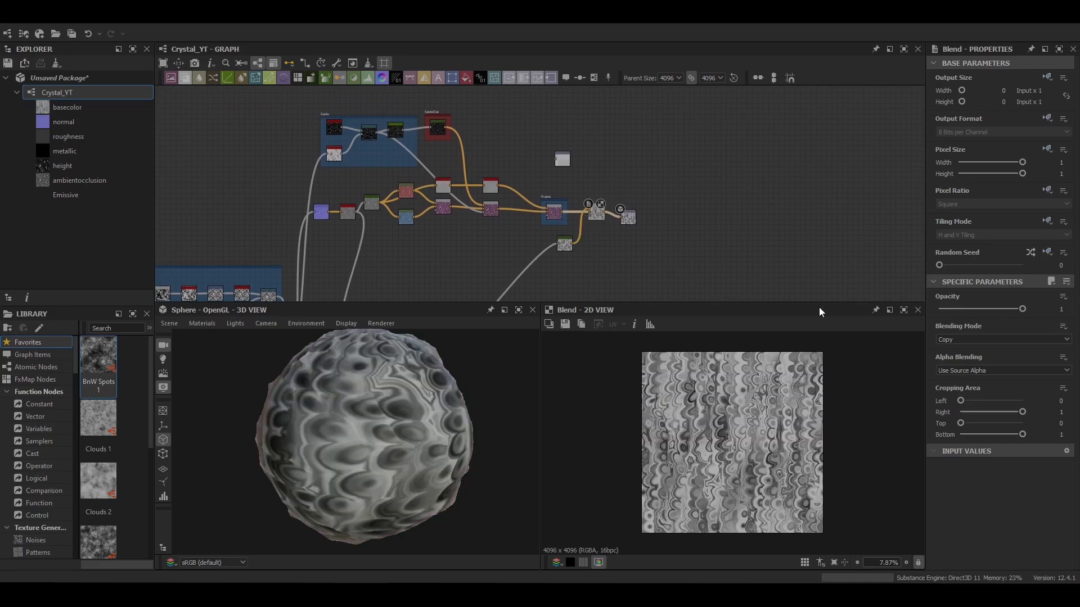
- Set the wave Blend's Opacity to 0.28, keep Copy mode and check the result on the sphere
{"action": "left_click", "coordinate": [955, 339]}
{"action": "left_click", "coordinate": [1015, 309]}
{"action": "left_click_drag", "start_coordinate": [1015, 308], "coordinate": [959, 308]}
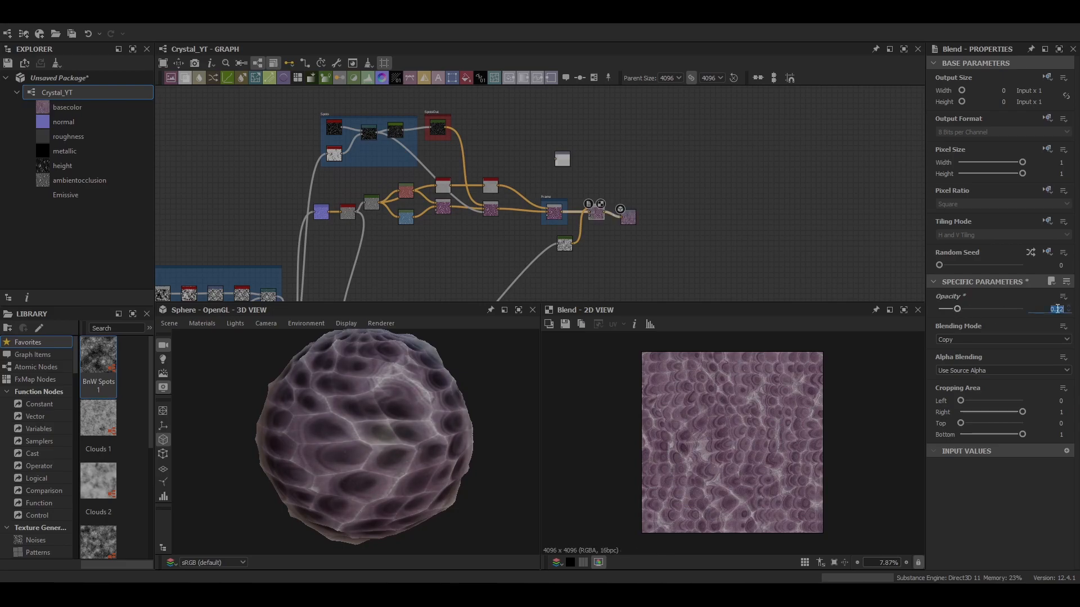
{"action": "scroll", "coordinate": [734, 426], "scroll_direction": "up", "scroll_amount": 5}
{"action": "scroll", "coordinate": [415, 440], "scroll_direction": "up", "scroll_amount": 4}
{"action": "scroll", "coordinate": [422, 446], "scroll_direction": "down", "scroll_amount": 7}
{"action": "left_click_drag", "start_coordinate": [427, 451], "coordinate": [352, 488]}
{"action": "scroll", "coordinate": [360, 478], "scroll_direction": "down", "scroll_amount": 2}
{"action": "middle_click_drag", "start_coordinate": [562, 281], "coordinate": [505, 248]}
{"action": "scroll", "coordinate": [539, 200], "scroll_direction": "up", "scroll_amount": 1}
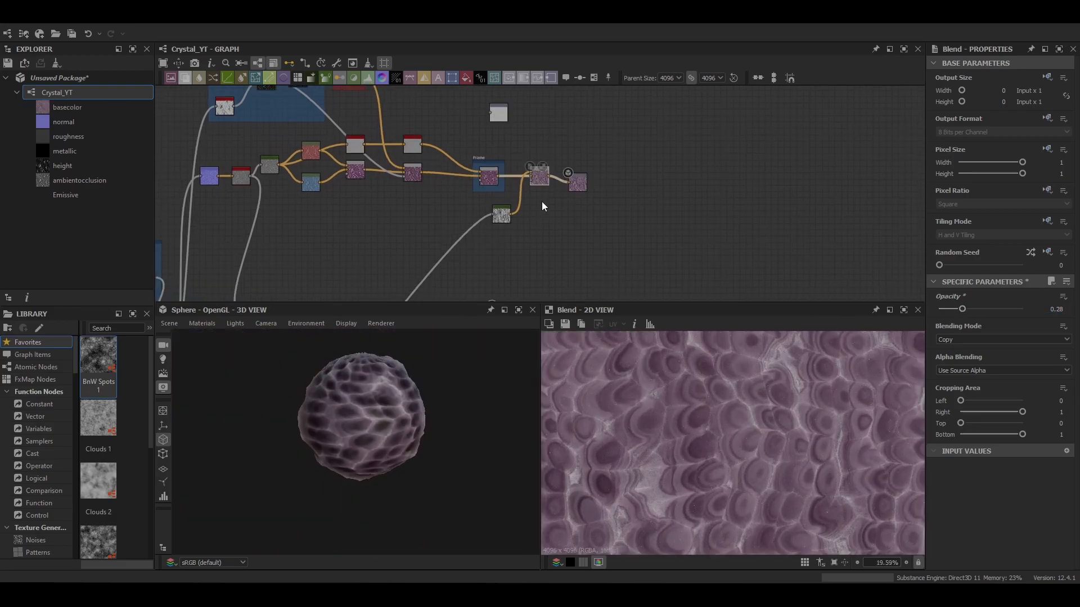
- Add a Gradient Map node next to the Emissive output and feed it from the main height pattern
{"action": "scroll", "coordinate": [498, 132], "scroll_direction": "down", "scroll_amount": 2}
{"action": "left_click_drag", "start_coordinate": [501, 119], "coordinate": [556, 128]}
{"action": "key", "text": "space"}
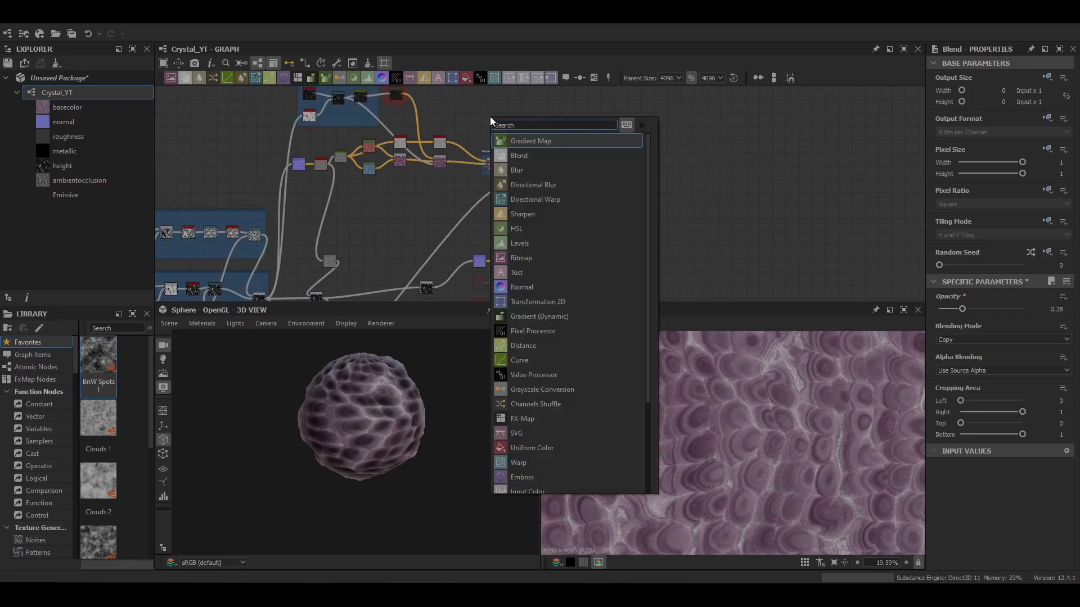
{"action": "left_click", "coordinate": [523, 140]}
{"action": "middle_click_drag", "start_coordinate": [338, 221], "coordinate": [378, 185]}
{"action": "left_click_drag", "start_coordinate": [421, 170], "coordinate": [415, 192]}
{"action": "scroll", "coordinate": [412, 190], "scroll_direction": "down", "scroll_amount": 1}
{"action": "middle_click_drag", "start_coordinate": [413, 191], "coordinate": [400, 226]}
- Connect the new Gradient Map to the Emissive output and display that output in the 3D view
{"action": "left_click_drag", "start_coordinate": [465, 143], "coordinate": [548, 149]}
{"action": "right_click", "coordinate": [614, 133]}
{"action": "left_click", "coordinate": [636, 208]}
{"action": "scroll", "coordinate": [374, 412], "scroll_direction": "up", "scroll_amount": 5}
{"action": "left_click_drag", "start_coordinate": [375, 412], "coordinate": [343, 414]}
- Insert an HSL node before the Emissive output, with Hue 0.56, Saturation 1 and Lightness 0.46
{"action": "key", "text": "space"}
{"action": "type", "text": "hsl"}
{"action": "key", "text": "Return"}
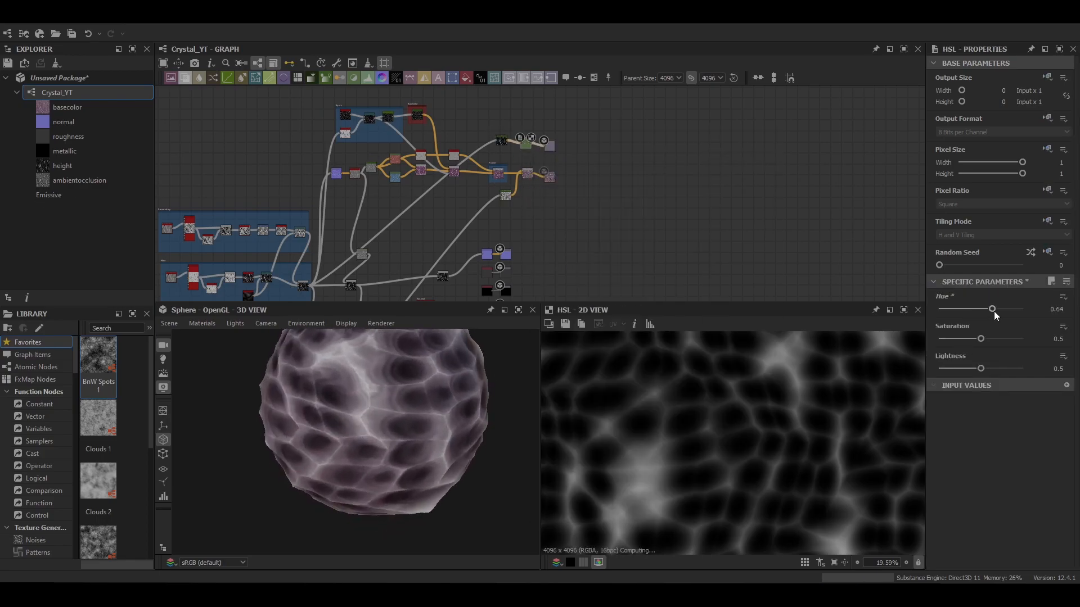
{"action": "left_click_drag", "start_coordinate": [980, 340], "coordinate": [986, 306]}
{"action": "left_click", "coordinate": [1068, 308]}
{"action": "left_click_drag", "start_coordinate": [981, 368], "coordinate": [977, 368]}
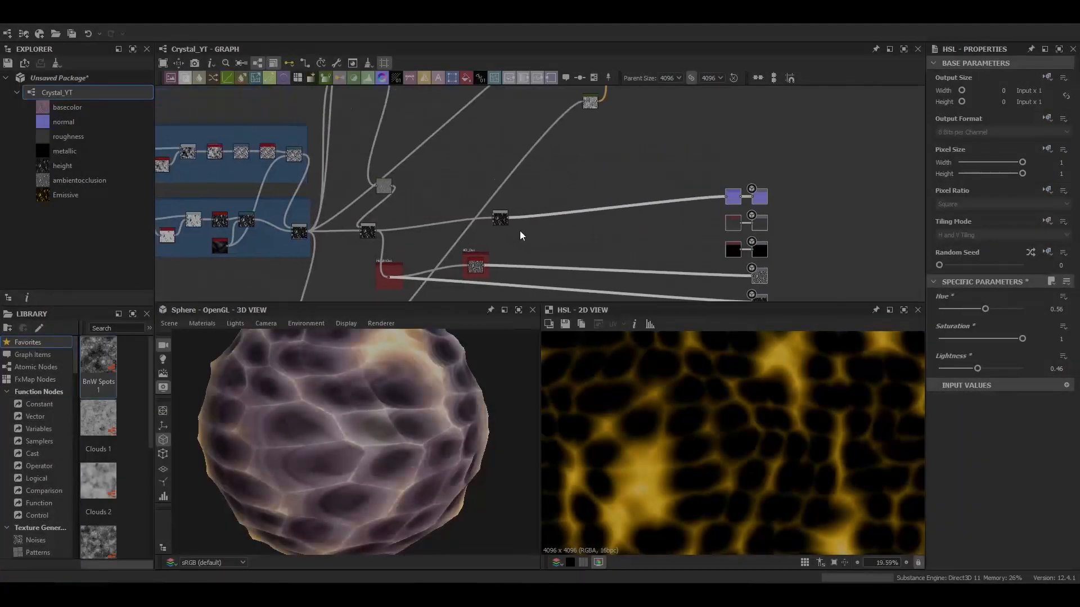
- Add a frame titled Roughness between the main height pattern and the roughness output, sizing and positioning it there
{"action": "right_click", "coordinate": [546, 180]}
{"action": "left_click", "coordinate": [571, 211]}
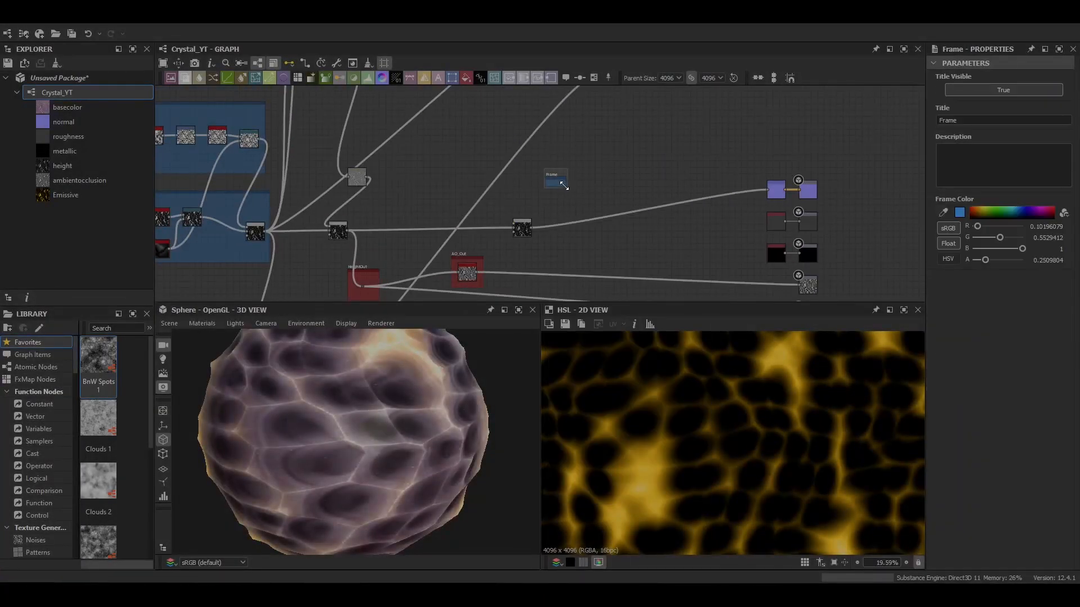
{"action": "type", "text": "Roughness"}
{"action": "scroll", "coordinate": [494, 219], "scroll_direction": "up", "scroll_amount": 3}
{"action": "middle_click_drag", "start_coordinate": [474, 153], "coordinate": [461, 174]}
{"action": "left_click_drag", "start_coordinate": [404, 139], "coordinate": [639, 108]}
{"action": "scroll", "coordinate": [674, 99], "scroll_direction": "down", "scroll_amount": 2}
{"action": "middle_click_drag", "start_coordinate": [675, 99], "coordinate": [478, 104]}
{"action": "left_click_drag", "start_coordinate": [477, 103], "coordinate": [486, 192]}
{"action": "middle_click_drag", "start_coordinate": [494, 222], "coordinate": [455, 177]}
{"action": "scroll", "coordinate": [596, 225], "scroll_direction": "up", "scroll_amount": 1}
{"action": "middle_click_drag", "start_coordinate": [602, 180], "coordinate": [693, 225]}
{"action": "left_click_drag", "start_coordinate": [591, 193], "coordinate": [612, 174]}
{"action": "middle_click_drag", "start_coordinate": [405, 203], "coordinate": [317, 211]}
- Route the main height pattern to the roughness output and insert a Blend node on that link inside the Roughness frame
{"action": "left_click_drag", "start_coordinate": [289, 213], "coordinate": [643, 198]}
{"action": "left_click", "coordinate": [416, 234]}
{"action": "key", "text": "space"}
{"action": "left_click", "coordinate": [424, 253]}
{"action": "left_click_drag", "start_coordinate": [396, 219], "coordinate": [404, 246]}
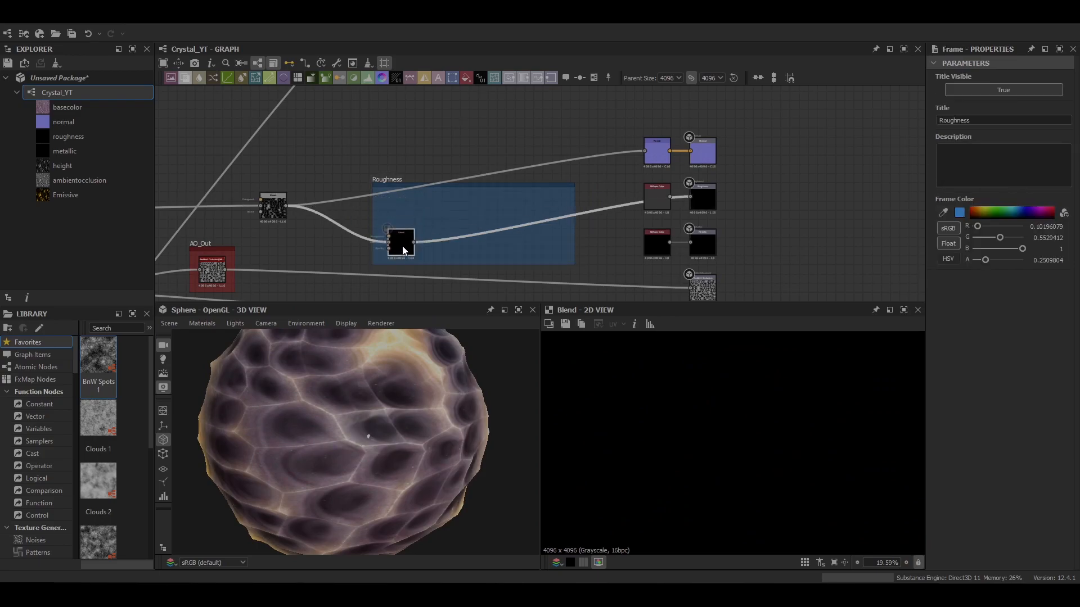
- Add a second Blend node above the Roughness frame and place a Clouds 1 noise beside it
{"action": "middle_click_drag", "start_coordinate": [388, 198], "coordinate": [426, 210]}
{"action": "key", "text": "space"}
{"action": "left_click", "coordinate": [433, 227]}
{"action": "left_click_drag", "start_coordinate": [432, 215], "coordinate": [441, 163]}
{"action": "middle_click_drag", "start_coordinate": [357, 132], "coordinate": [426, 157]}
{"action": "key", "text": "space"}
{"action": "type", "text": "clouds"}
{"action": "key", "text": "Return"}
{"action": "scroll", "coordinate": [426, 168], "scroll_direction": "up", "scroll_amount": 4}
- Add a Grunge Galvanic Small as the new Blend's background, Clouds 1 as its foreground, set Subtract mode and preview the nodes
{"action": "middle_click_drag", "start_coordinate": [432, 201], "coordinate": [508, 201]}
{"action": "key", "text": "space"}
{"action": "type", "text": "grunge"}
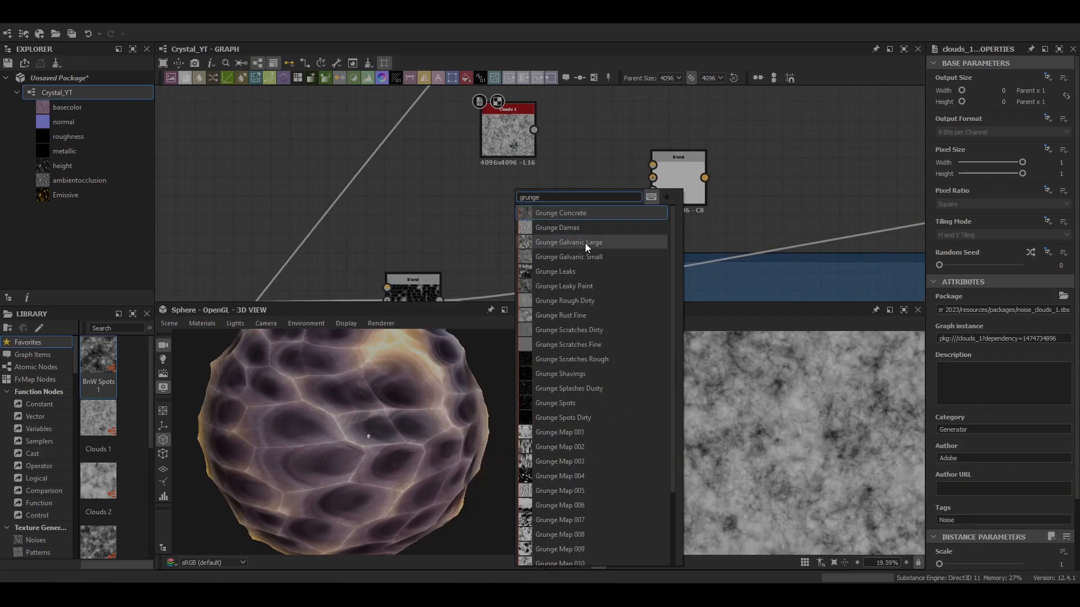
{"action": "left_click", "coordinate": [568, 256]}
{"action": "left_click_drag", "start_coordinate": [533, 205], "coordinate": [653, 178]}
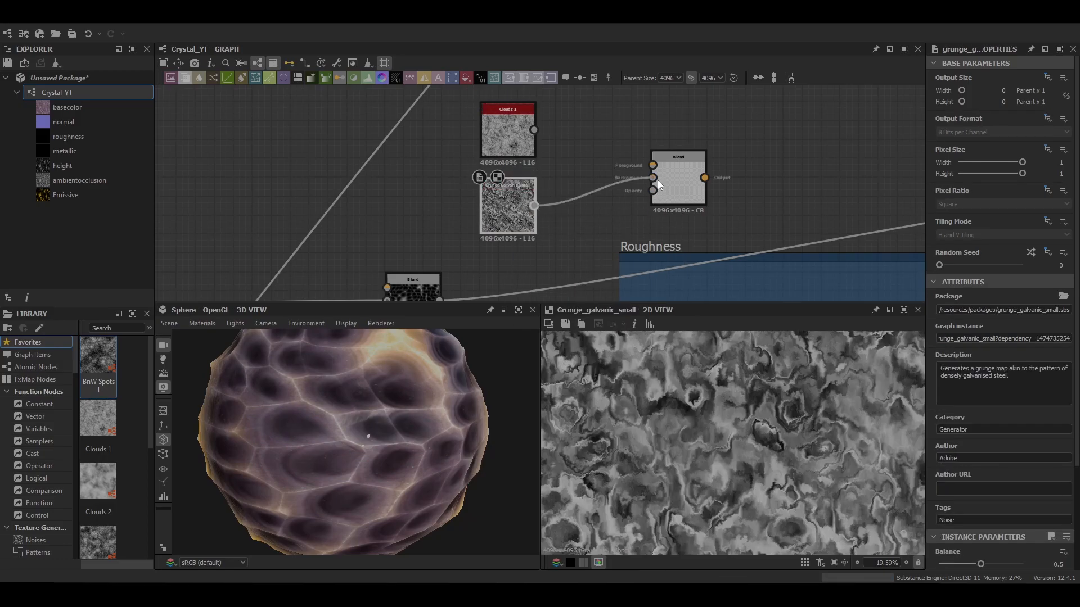
{"action": "left_click_drag", "start_coordinate": [533, 130], "coordinate": [652, 165]}
{"action": "left_click", "coordinate": [951, 340]}
{"action": "left_click", "coordinate": [953, 361]}
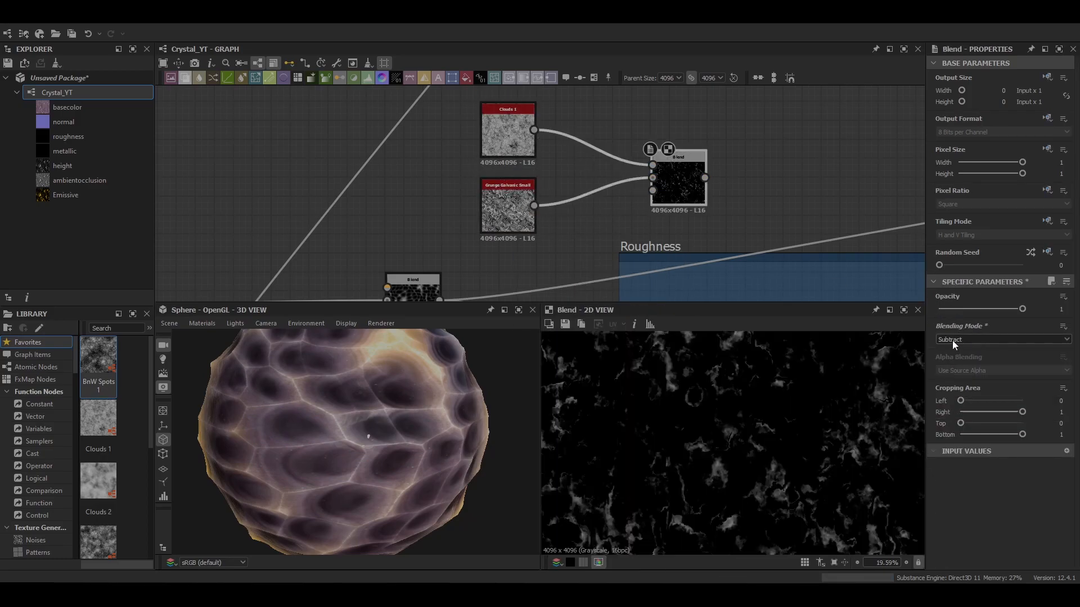
{"action": "double_click", "coordinate": [517, 137]}
{"action": "scroll", "coordinate": [974, 377], "scroll_direction": "down", "scroll_amount": 3}
{"action": "double_click", "coordinate": [523, 217]}
{"action": "double_click", "coordinate": [689, 174]}
- Feed the subtracted noise into the roughness Blend's foreground, set its mode to Max (Lighten) and check the sphere
{"action": "middle_click_drag", "start_coordinate": [689, 175], "coordinate": [506, 144]}
{"action": "scroll", "coordinate": [509, 146], "scroll_direction": "down", "scroll_amount": 2}
{"action": "left_click_drag", "start_coordinate": [511, 146], "coordinate": [496, 280]}
{"action": "left_click", "coordinate": [496, 280]}
{"action": "left_click", "coordinate": [962, 340]}
{"action": "left_click", "coordinate": [964, 363]}
{"action": "left_click_drag", "start_coordinate": [460, 420], "coordinate": [323, 454]}
{"action": "scroll", "coordinate": [490, 397], "scroll_direction": "down", "scroll_amount": 4}
- Delete the Uniform Color node at the roughness output, leaving the Blend wired directly to that output
{"action": "left_click_drag", "start_coordinate": [492, 285], "coordinate": [485, 273]}
{"action": "middle_click_drag", "start_coordinate": [585, 260], "coordinate": [430, 231]}
{"action": "left_click", "coordinate": [454, 231]}
{"action": "left_click_drag", "start_coordinate": [703, 188], "coordinate": [862, 189]}
{"action": "key", "text": "Delete"}
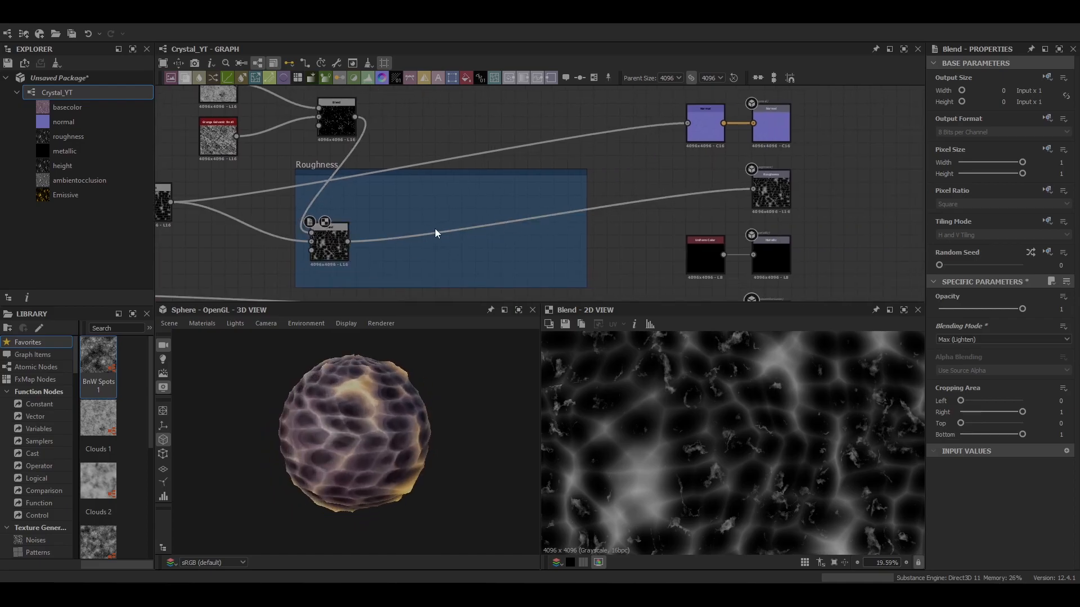
- Insert another Blend node on the link between the Max (Lighten) Blend and the roughness output
{"action": "left_click", "coordinate": [436, 231]}
{"action": "key", "text": "space"}
{"action": "left_click", "coordinate": [474, 261]}
{"action": "left_click_drag", "start_coordinate": [538, 216], "coordinate": [512, 236]}
- Rearrange the roughness noise and Blend nodes so they sit compactly inside the Roughness frame
{"action": "scroll", "coordinate": [568, 229], "scroll_direction": "down", "scroll_amount": 4}
{"action": "left_click_drag", "start_coordinate": [456, 178], "coordinate": [463, 216]}
{"action": "left_click_drag", "start_coordinate": [463, 258], "coordinate": [463, 285]}
{"action": "left_click_drag", "start_coordinate": [465, 202], "coordinate": [458, 232]}
{"action": "left_click_drag", "start_coordinate": [463, 182], "coordinate": [512, 222]}
{"action": "left_click_drag", "start_coordinate": [401, 162], "coordinate": [409, 206]}
{"action": "left_click_drag", "start_coordinate": [447, 168], "coordinate": [425, 200]}
{"action": "left_click_drag", "start_coordinate": [429, 171], "coordinate": [428, 178]}
{"action": "scroll", "coordinate": [484, 232], "scroll_direction": "up", "scroll_amount": 5}
{"action": "left_click_drag", "start_coordinate": [547, 210], "coordinate": [562, 210]}
{"action": "scroll", "coordinate": [539, 221], "scroll_direction": "down", "scroll_amount": 6}
{"action": "middle_click_drag", "start_coordinate": [532, 236], "coordinate": [532, 93]}
- Connect the wave pattern to the new roughness Blend and to a Histogram Scan that feeds the Blend's opacity
{"action": "left_click_drag", "start_coordinate": [255, 257], "coordinate": [478, 204]}
{"action": "middle_click_drag", "start_coordinate": [474, 172], "coordinate": [459, 218]}
{"action": "scroll", "coordinate": [459, 218], "scroll_direction": "down", "scroll_amount": 1}
{"action": "left_click_drag", "start_coordinate": [259, 269], "coordinate": [512, 132]}
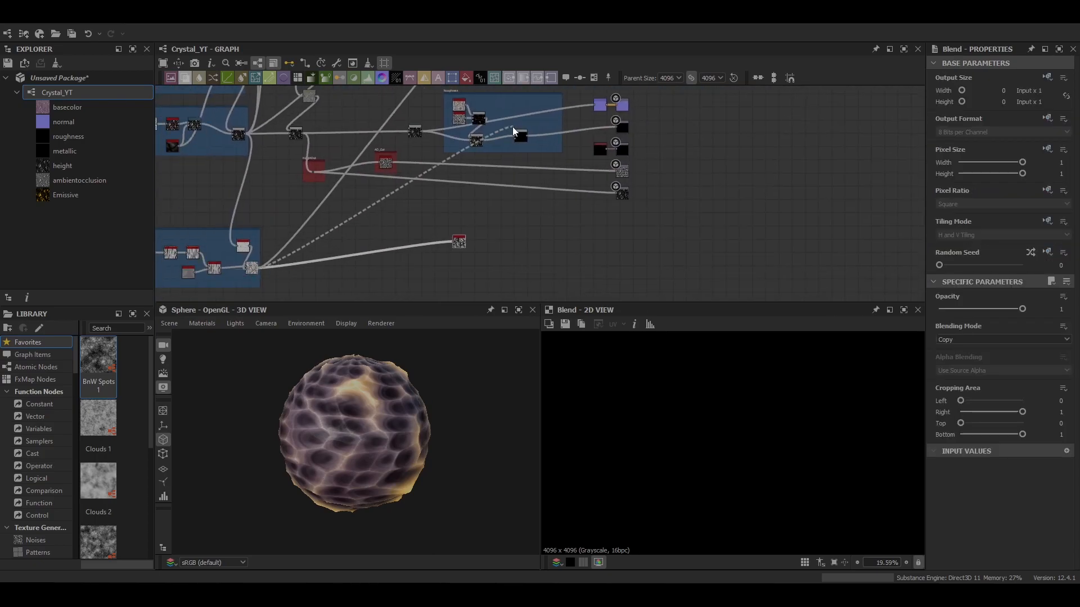
{"action": "left_click_drag", "start_coordinate": [456, 242], "coordinate": [500, 158]}
{"action": "scroll", "coordinate": [502, 161], "scroll_direction": "up", "scroll_amount": 6}
- Insert an Invert Grayscale between the Histogram Scan and the Blend's opacity, and arrange both nodes in the Roughness frame
{"action": "double_click", "coordinate": [433, 216]}
{"action": "key", "text": "space"}
{"action": "double_click", "coordinate": [510, 224]}
{"action": "left_click", "coordinate": [1004, 565]}
{"action": "left_click", "coordinate": [1003, 565]}
{"action": "left_click_drag", "start_coordinate": [527, 215], "coordinate": [468, 146]}
{"action": "left_click_drag", "start_coordinate": [434, 220], "coordinate": [354, 252]}
{"action": "left_click_drag", "start_coordinate": [506, 220], "coordinate": [441, 212]}
{"action": "left_click_drag", "start_coordinate": [504, 196], "coordinate": [504, 263]}
{"action": "left_click_drag", "start_coordinate": [348, 247], "coordinate": [365, 230]}
{"action": "left_click_drag", "start_coordinate": [441, 212], "coordinate": [443, 232]}
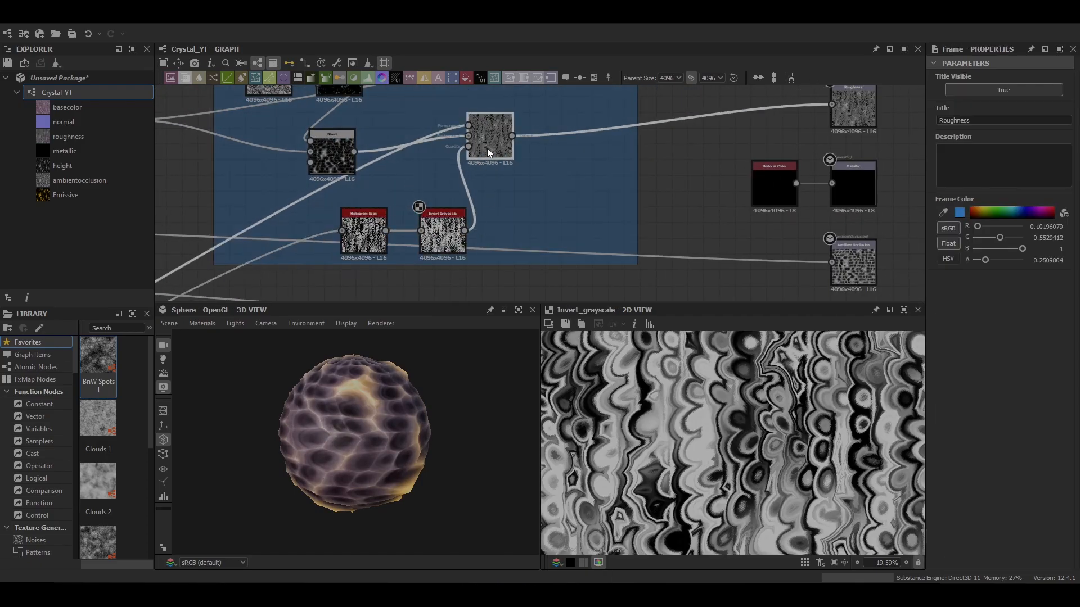
- Insert a further Blend before the roughness output and set it to Multiply with Opacity 0.19
{"action": "double_click", "coordinate": [488, 148]}
{"action": "scroll", "coordinate": [555, 148], "scroll_direction": "down", "scroll_amount": 2}
{"action": "middle_click_drag", "start_coordinate": [555, 148], "coordinate": [532, 205]}
{"action": "key", "text": "space"}
{"action": "left_click", "coordinate": [555, 232]}
{"action": "left_click", "coordinate": [950, 340]}
{"action": "left_click", "coordinate": [949, 370]}
{"action": "left_click", "coordinate": [954, 310]}
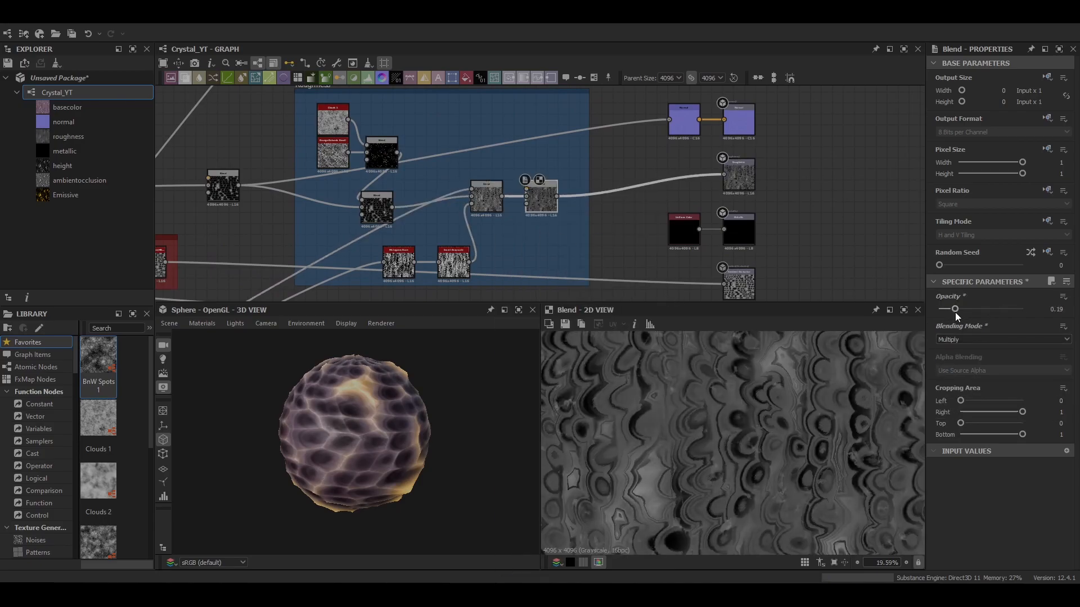
{"action": "left_click_drag", "start_coordinate": [953, 312], "coordinate": [953, 313]}
- Insert an adjustment node between the Multiply Blend and the roughness output, tune its values and inspect the sphere
{"action": "scroll", "coordinate": [386, 401], "scroll_direction": "up", "scroll_amount": 5}
{"action": "key", "text": "space"}
{"action": "left_click", "coordinate": [575, 221]}
{"action": "left_click_drag", "start_coordinate": [964, 327], "coordinate": [984, 329]}
{"action": "left_click_drag", "start_coordinate": [292, 431], "coordinate": [338, 422]}
{"action": "scroll", "coordinate": [381, 437], "scroll_direction": "down", "scroll_amount": 4}
{"action": "scroll", "coordinate": [399, 444], "scroll_direction": "down", "scroll_amount": 3}
{"action": "scroll", "coordinate": [399, 444], "scroll_direction": "up", "scroll_amount": 4}
- Open the sphere's material settings in the 3D view and raise the parameter that strengthens the surface relief
{"action": "left_click", "coordinate": [201, 323]}
{"action": "mouse_move", "coordinate": [219, 338]}
{"action": "mouse_move", "coordinate": [315, 405]}
{"action": "left_click", "coordinate": [433, 406]}
{"action": "left_click_drag", "start_coordinate": [955, 399], "coordinate": [1056, 406]}
{"action": "left_click_drag", "start_coordinate": [359, 436], "coordinate": [503, 430]}
- Try an Intensity of 3 on the Normal node, set it to 6 and inspect the sphere
{"action": "double_click", "coordinate": [683, 120]}
{"action": "double_click", "coordinate": [1060, 309]}
{"action": "type", "text": "3"}
{"action": "key", "text": "Return"}
{"action": "double_click", "coordinate": [1061, 309]}
{"action": "type", "text": "6"}
{"action": "key", "text": "Return"}
{"action": "left_click_drag", "start_coordinate": [292, 423], "coordinate": [302, 477]}
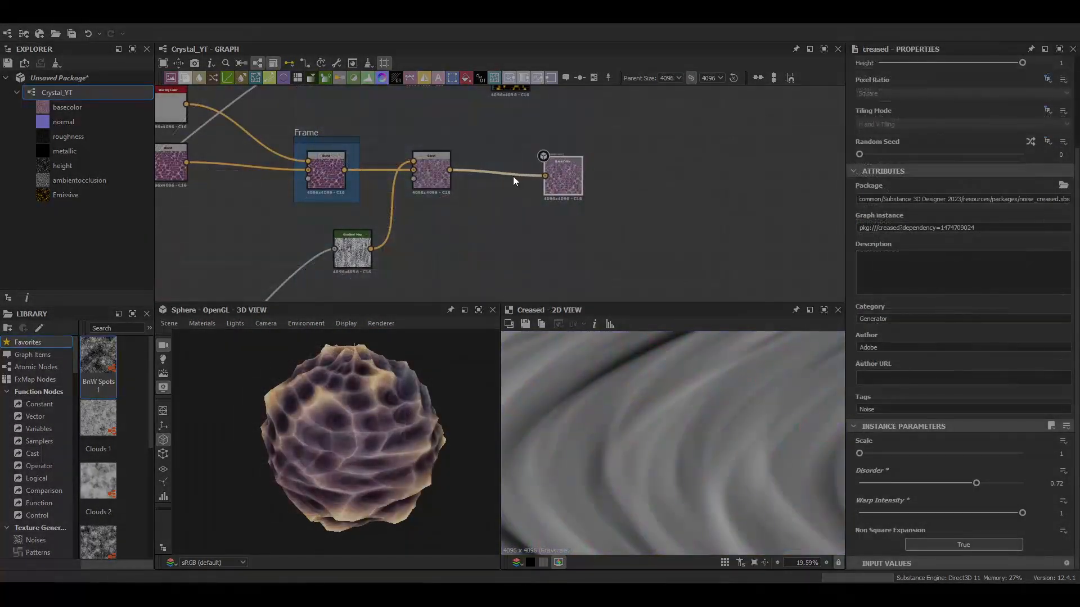
- Insert an HSL node before the base color output, set its Lightness to 0.58 and check the sphere
{"action": "key", "text": "space"}
{"action": "type", "text": "hsl"}
{"action": "left_click", "coordinate": [514, 199]}
{"action": "left_click_drag", "start_coordinate": [940, 368], "coordinate": [954, 368]}
{"action": "left_click_drag", "start_coordinate": [367, 438], "coordinate": [256, 431]}
{"action": "scroll", "coordinate": [280, 440], "scroll_direction": "up", "scroll_amount": 3}
{"action": "scroll", "coordinate": [255, 431], "scroll_direction": "down", "scroll_amount": 4}
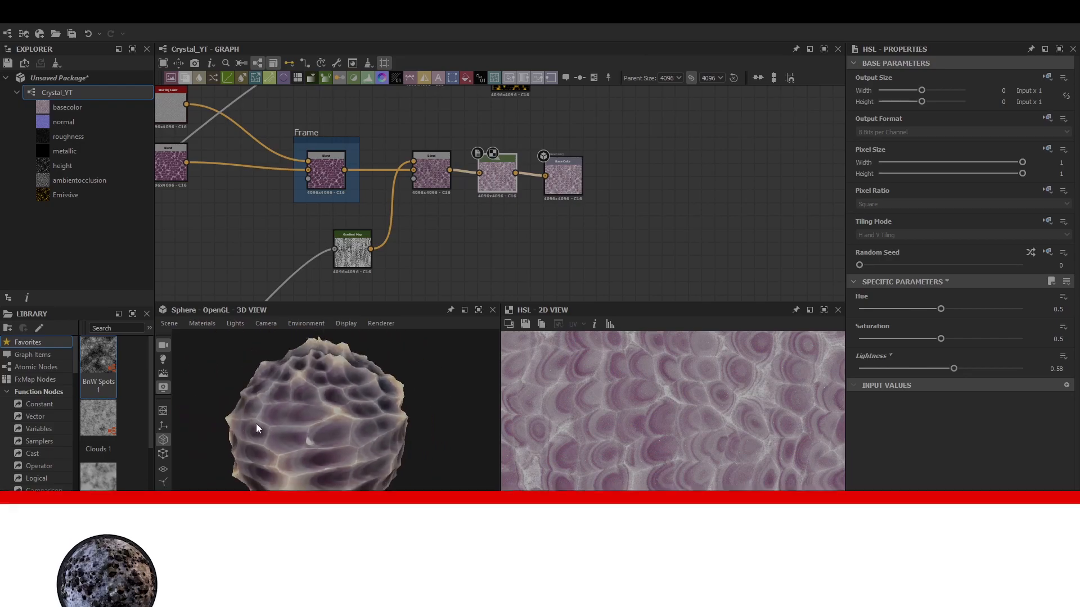
- Select the Creased noise at the start of the Main frame and set its Disorder to 0.5
{"action": "scroll", "coordinate": [357, 239], "scroll_direction": "down", "scroll_amount": 4}
{"action": "middle_click_drag", "start_coordinate": [357, 239], "coordinate": [663, 197]}
{"action": "scroll", "coordinate": [418, 222], "scroll_direction": "up", "scroll_amount": 3}
{"action": "left_click", "coordinate": [419, 221]}
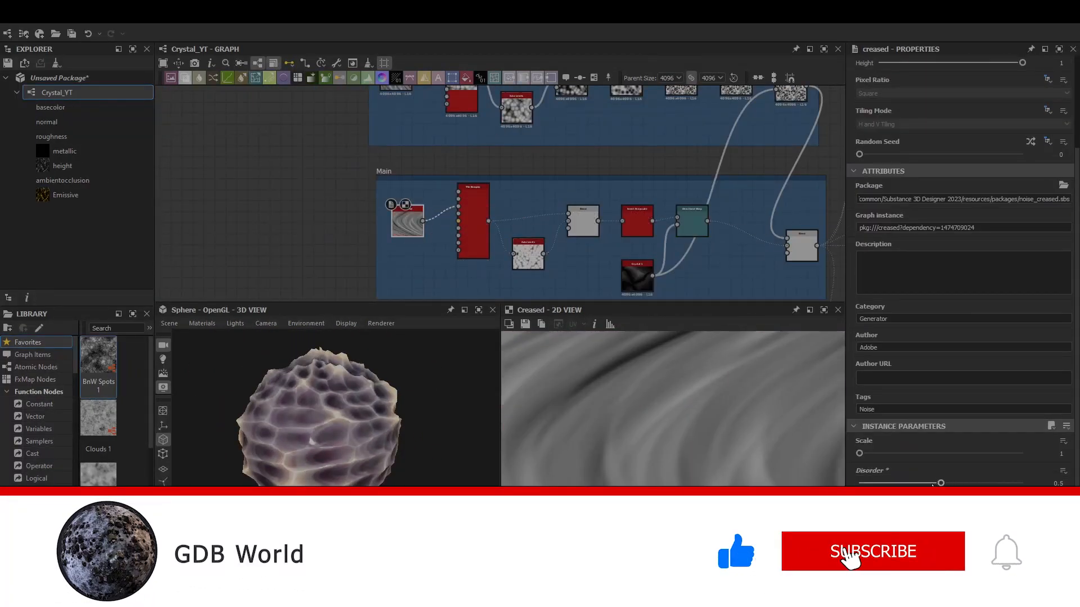